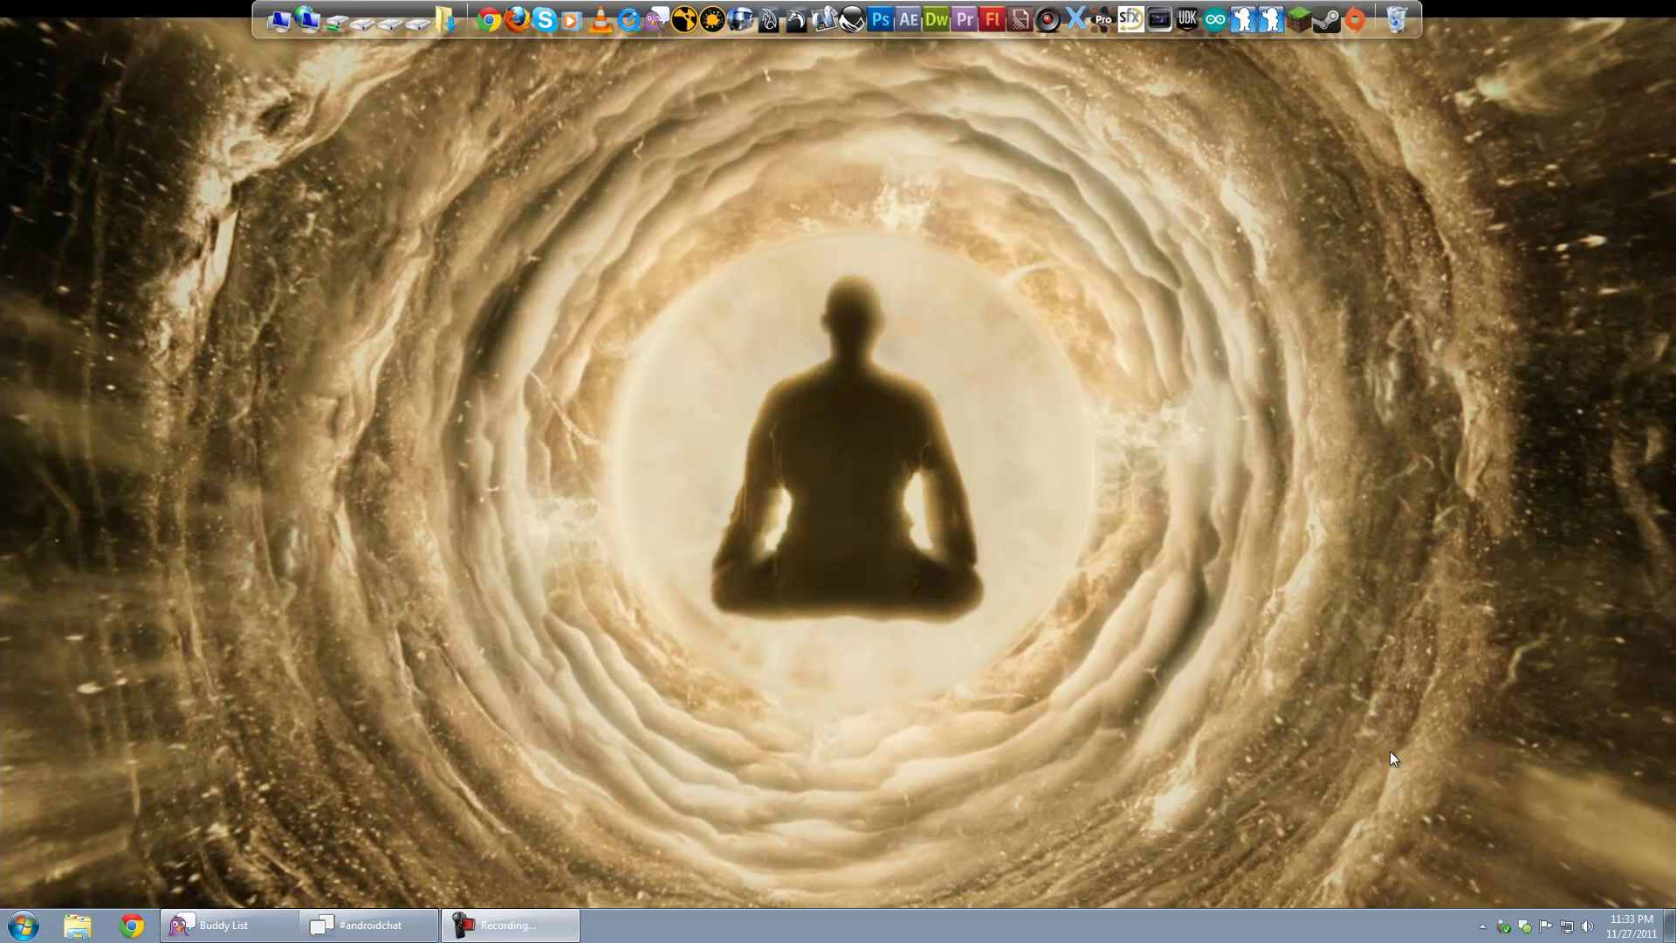
Step: Show the Buddy List with #androidchat, move it left and make it narrower
{"action": "left_click", "coordinate": [1527, 930]}
{"action": "left_click_drag", "start_coordinate": [773, 175], "coordinate": [532, 182]}
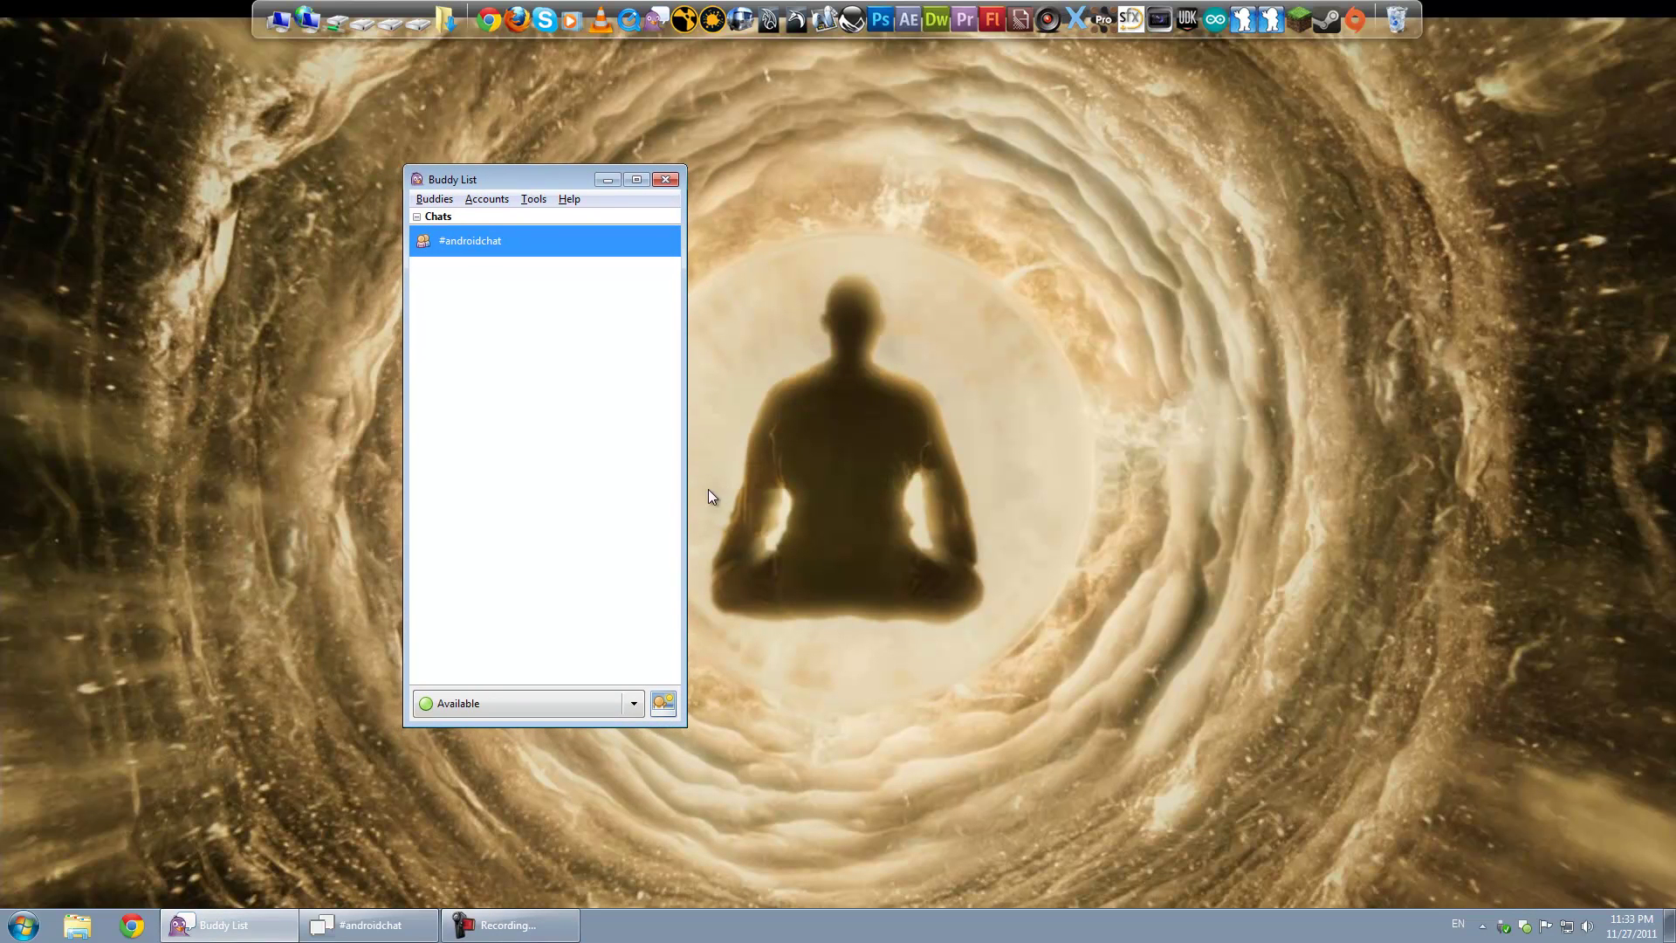
{"action": "left_click_drag", "start_coordinate": [686, 459], "coordinate": [634, 455]}
{"action": "mouse_move", "coordinate": [519, 183]}
{"action": "left_mouse_down"}
{"action": "mouse_move", "coordinate": [538, 182]}
{"action": "mouse_move", "coordinate": [520, 179]}
{"action": "left_mouse_up"}
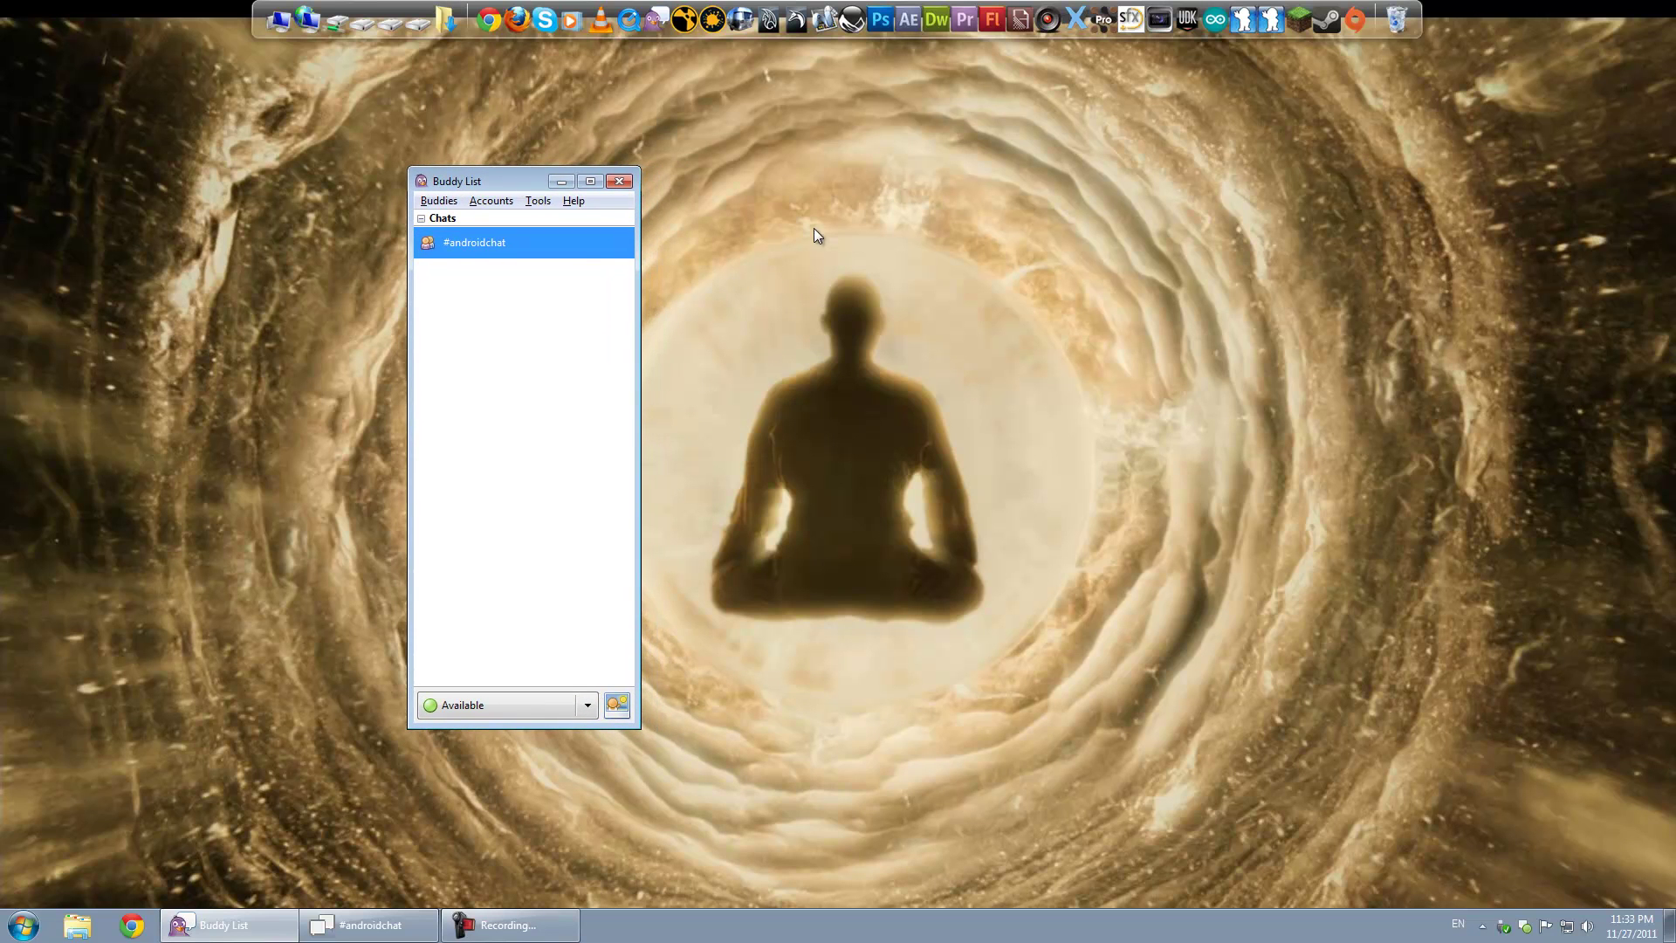
Step: Launch Chrome and move its window up and to the left
{"action": "left_click", "coordinate": [488, 19]}
{"action": "left_click_drag", "start_coordinate": [977, 195], "coordinate": [882, 148]}
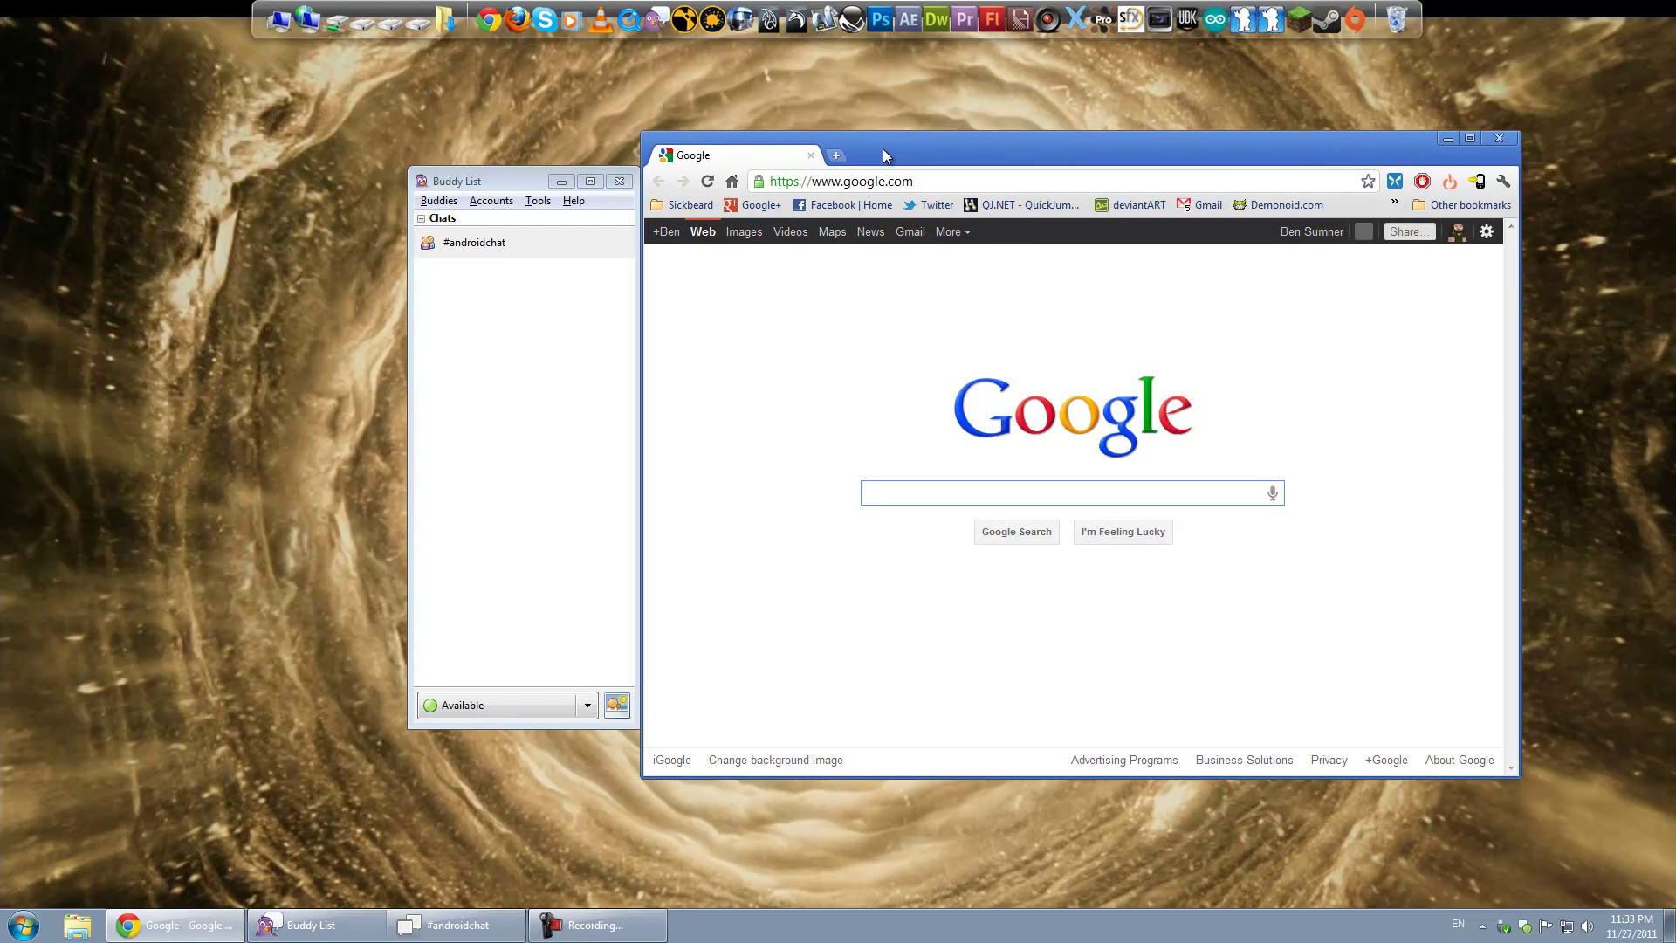
{"action": "left_click", "coordinate": [580, 192]}
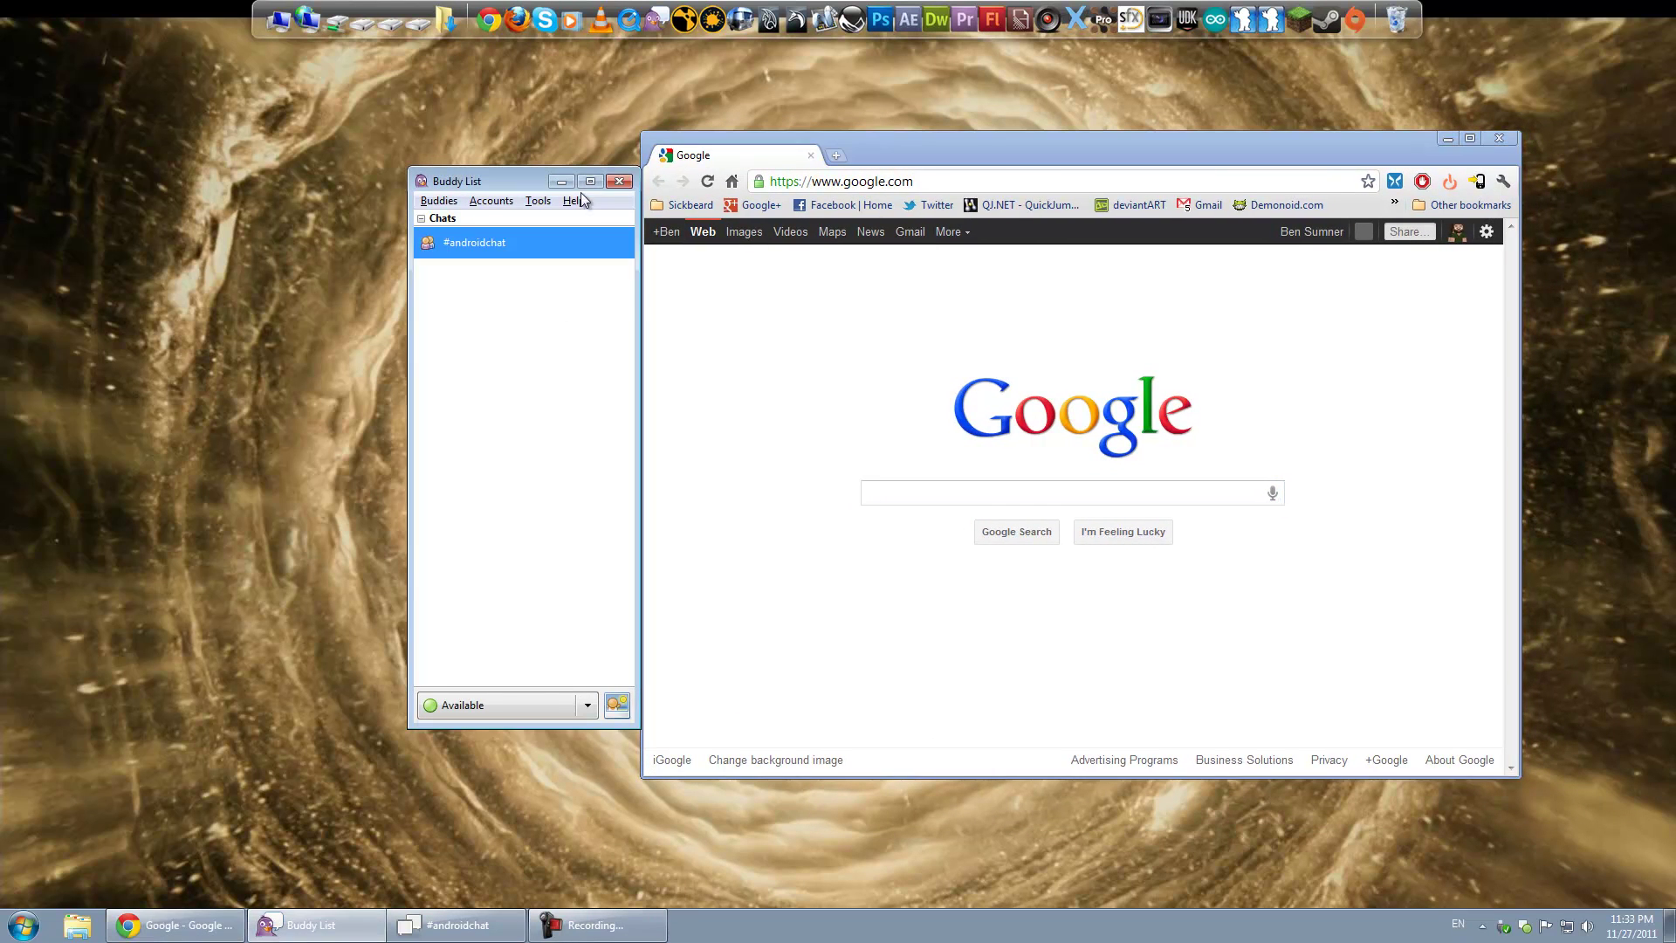
{"action": "left_click", "coordinate": [935, 143]}
{"action": "left_click_drag", "start_coordinate": [951, 145], "coordinate": [951, 143]}
Step: Switch between the Buddy List and Chrome's Google homepage, briefly maximizing the Buddy List
{"action": "left_click", "coordinate": [493, 179]}
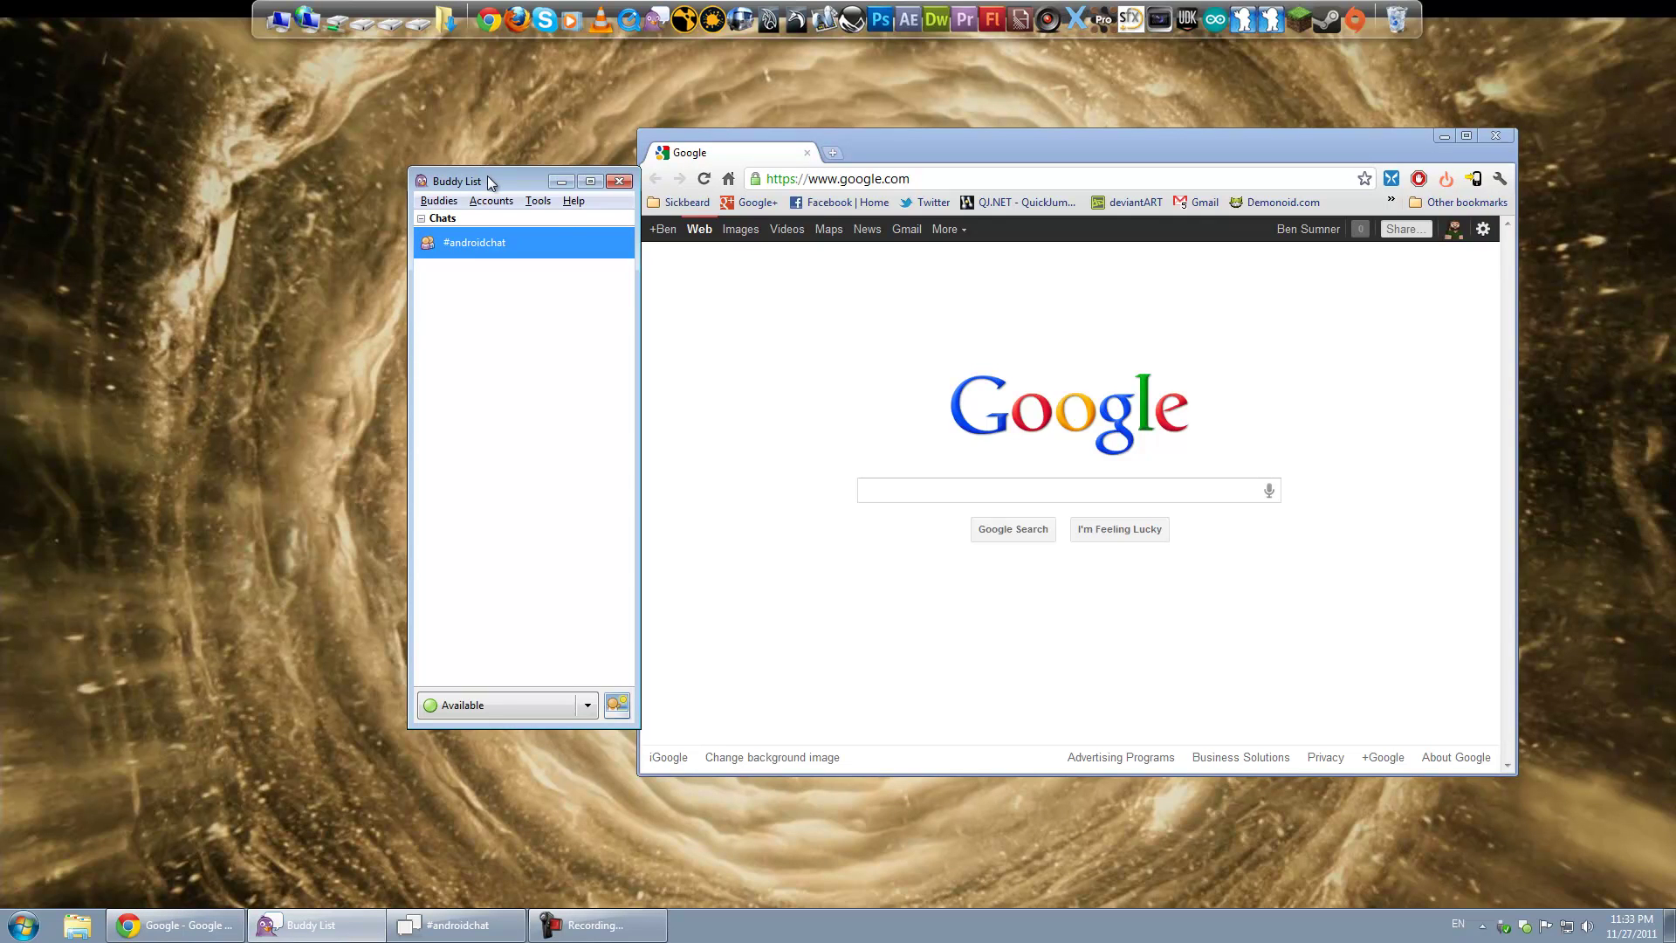
{"action": "double_click", "coordinate": [489, 181]}
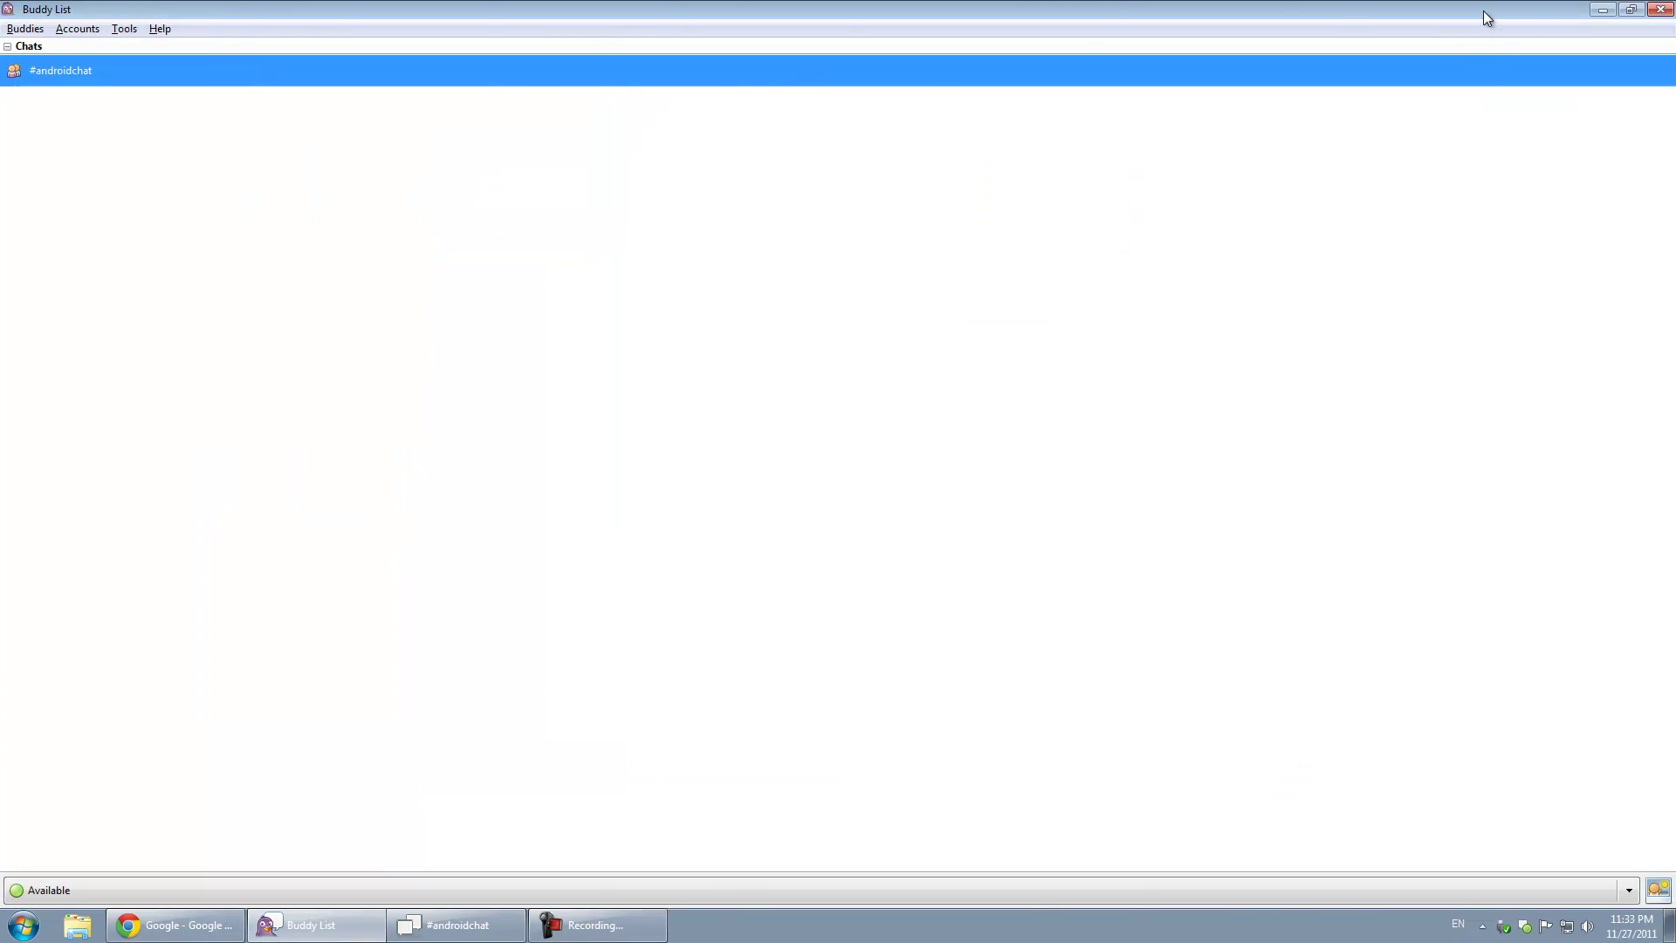
{"action": "double_click", "coordinate": [1484, 11]}
{"action": "left_click", "coordinate": [900, 144]}
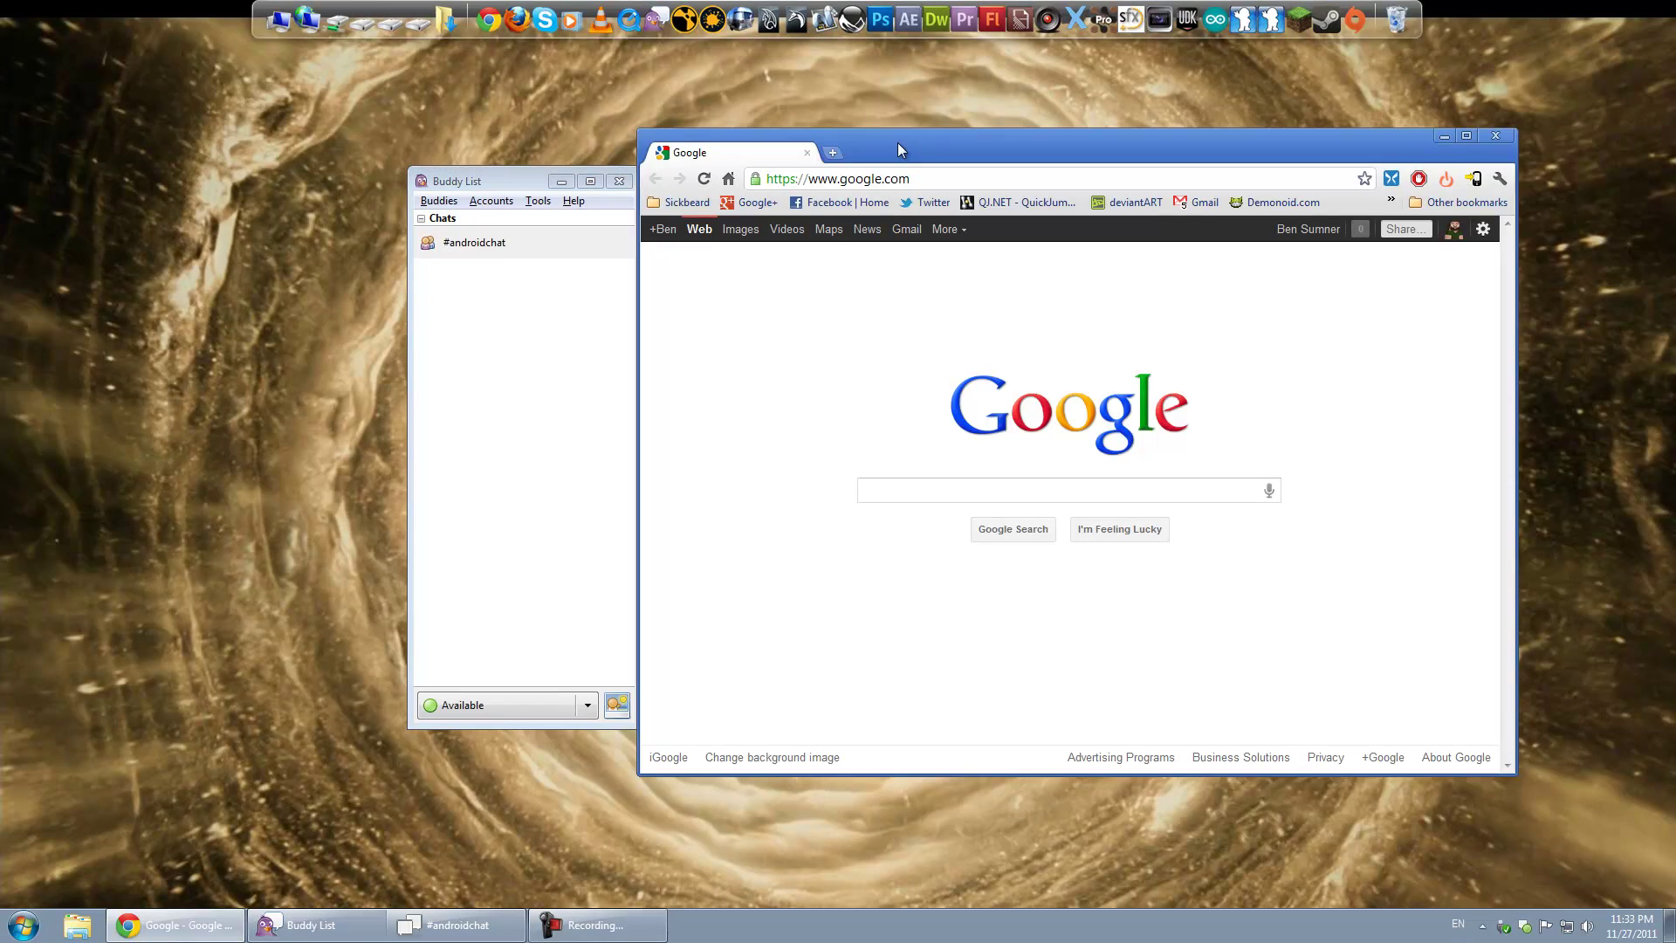
{"action": "left_click", "coordinate": [492, 183]}
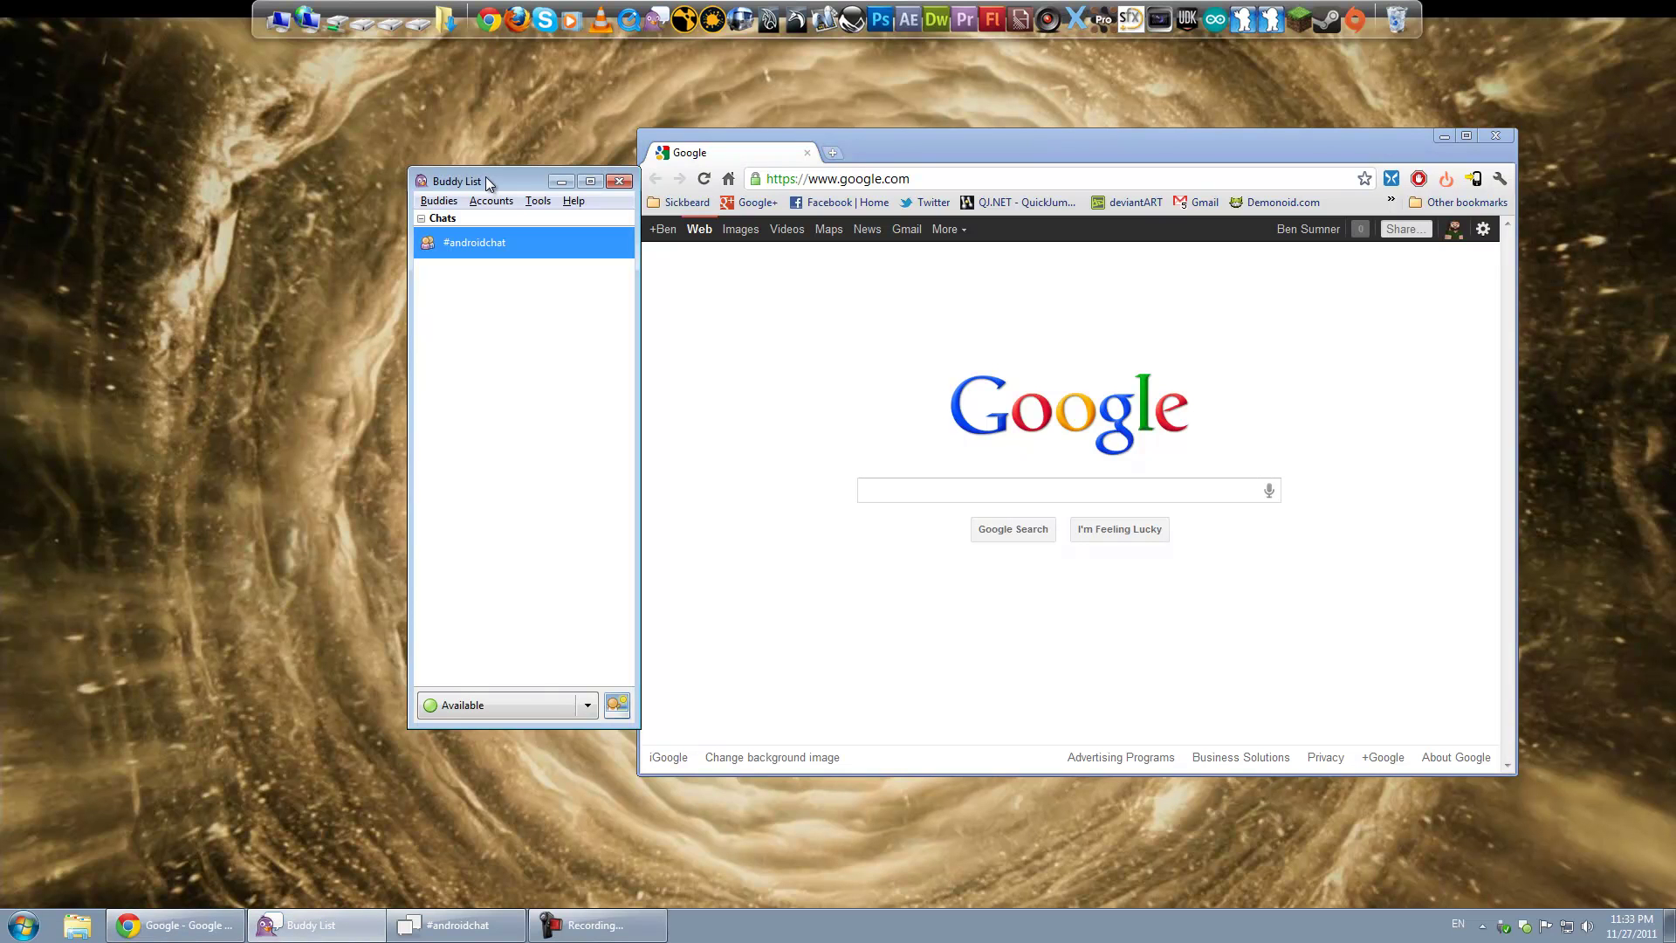
{"action": "left_click", "coordinate": [883, 155]}
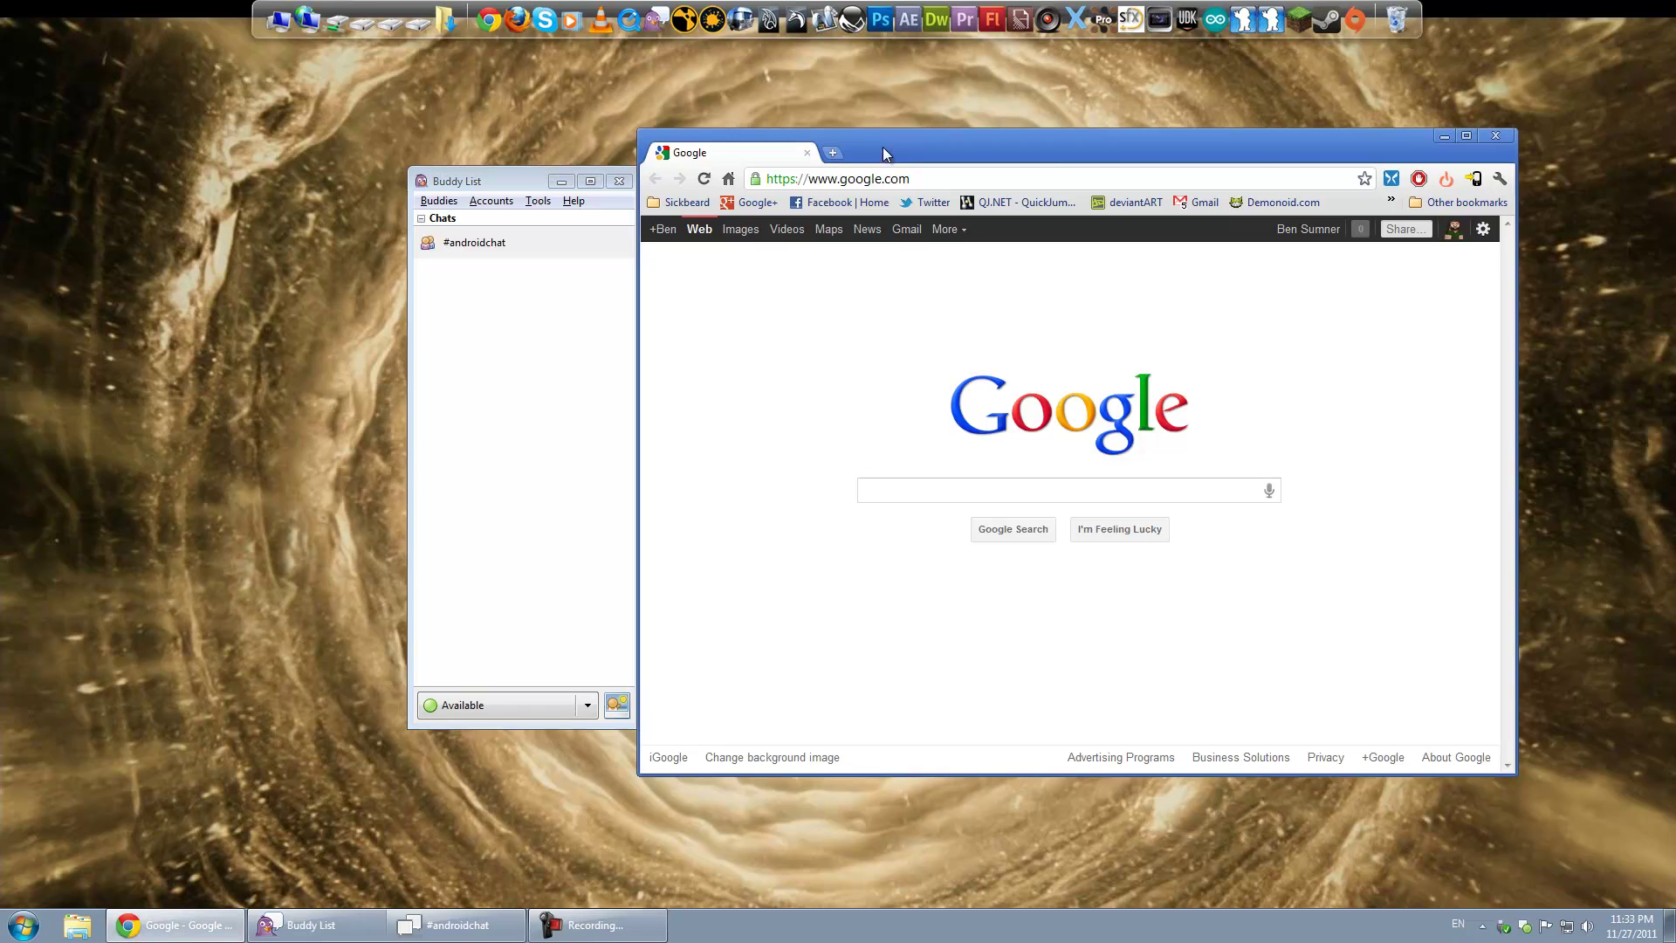
{"action": "left_click", "coordinate": [409, 727]}
{"action": "left_click", "coordinate": [939, 489]}
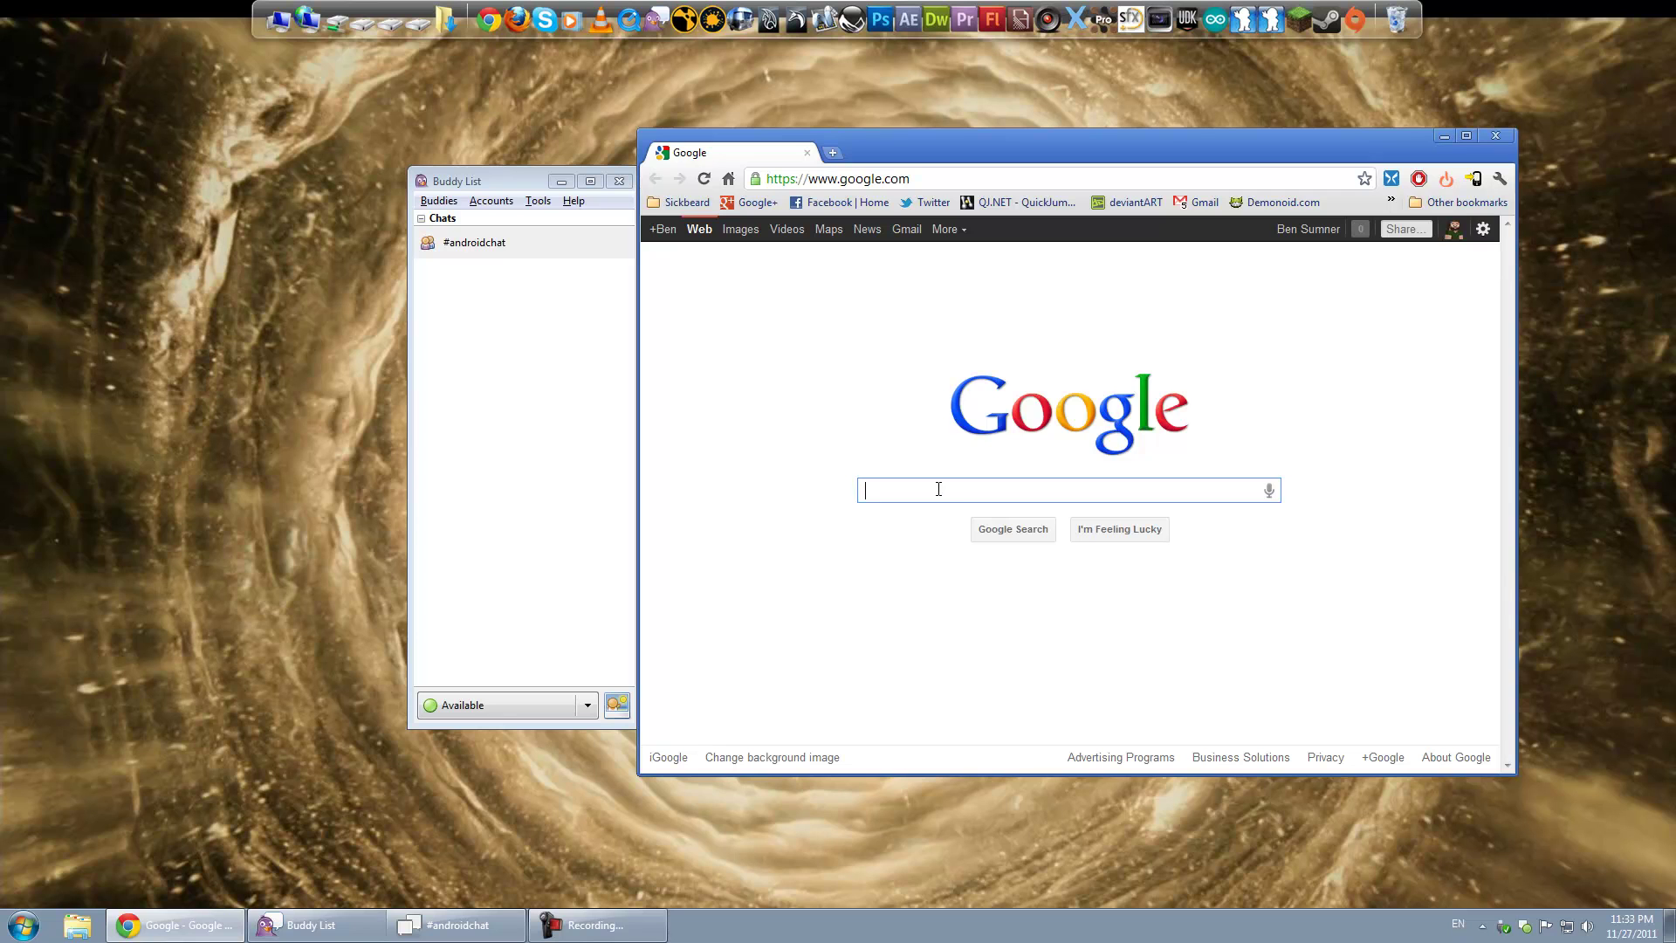
{"action": "left_click", "coordinate": [1158, 179]}
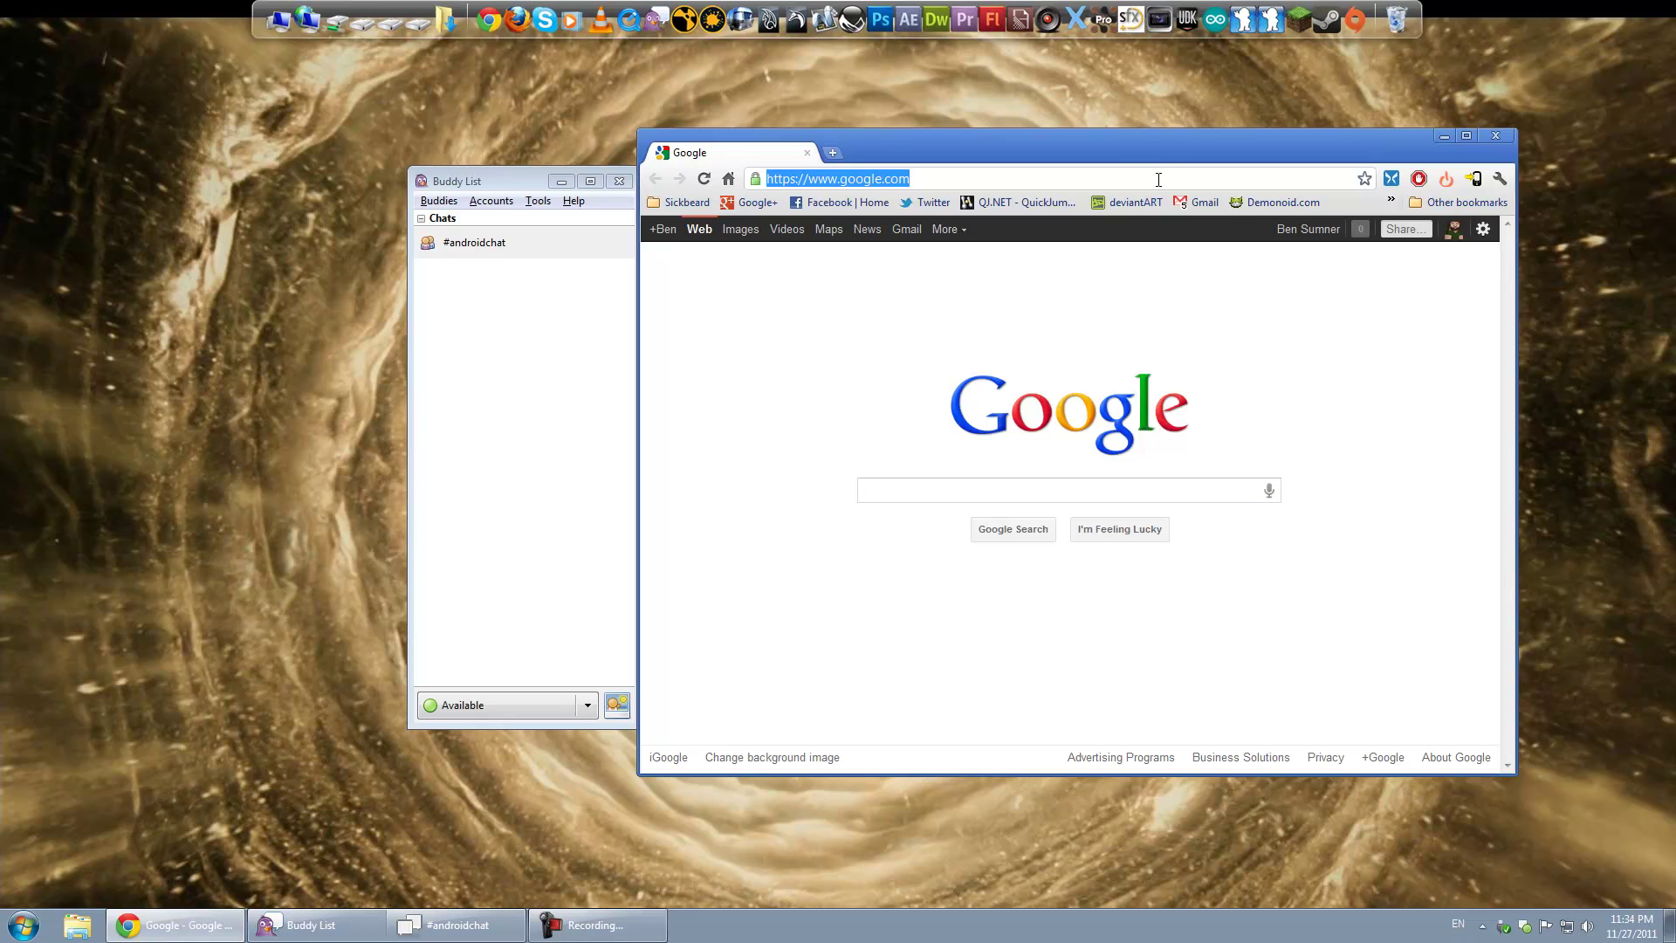
{"action": "key", "text": "BackSpace"}
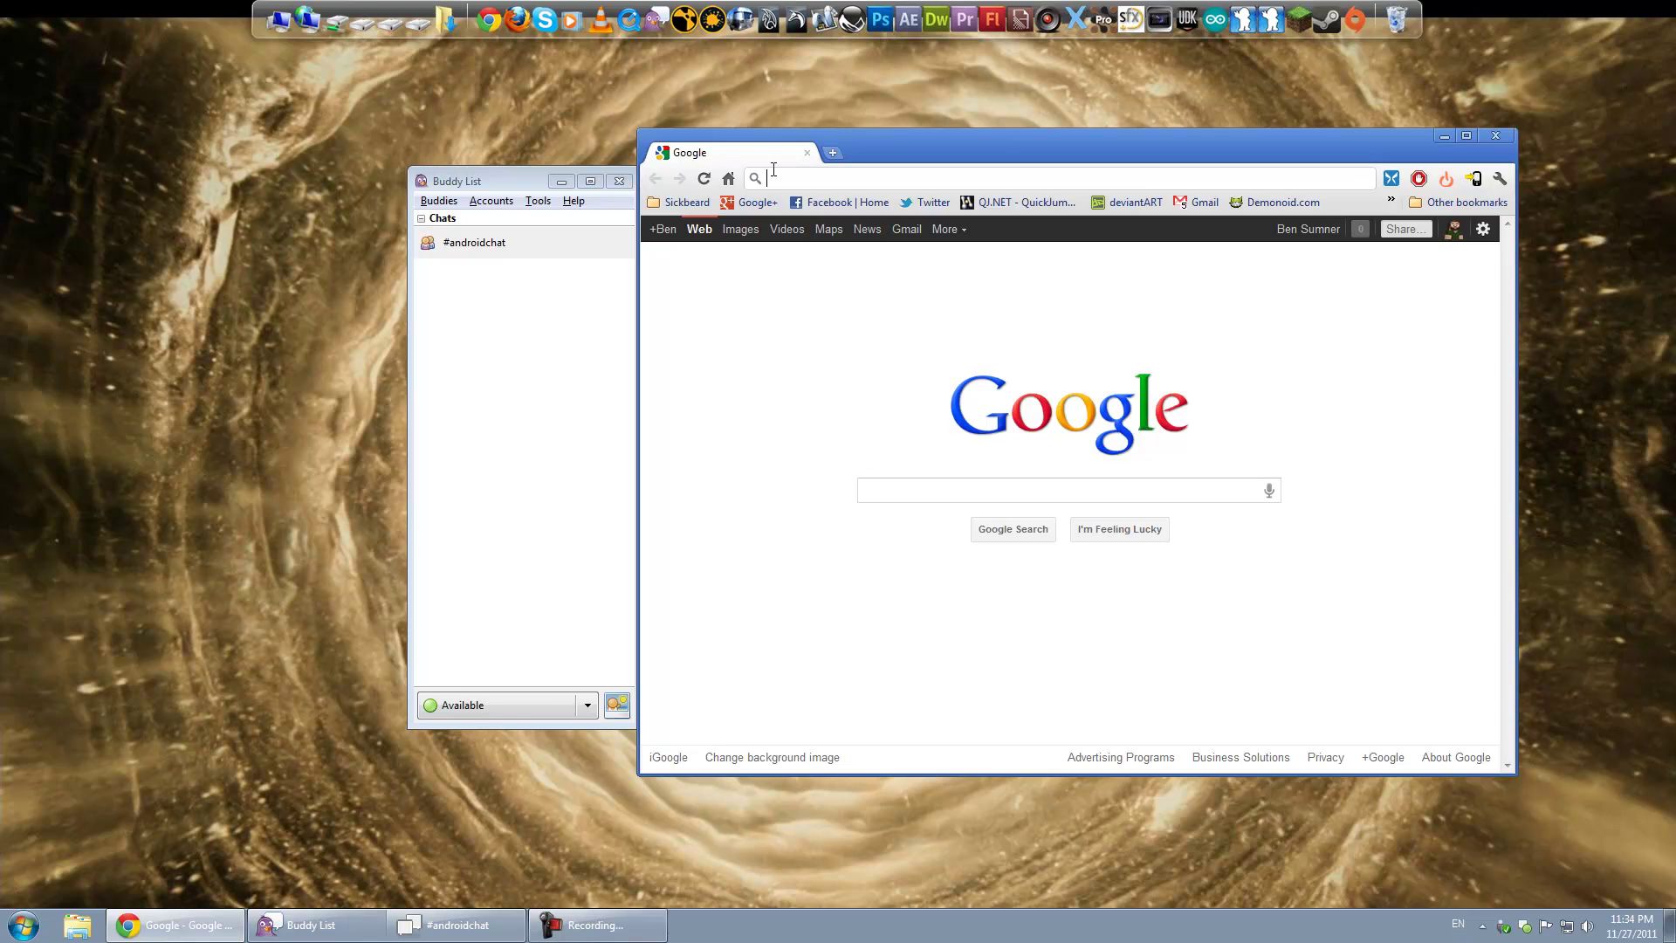
{"action": "type", "text": "www."}
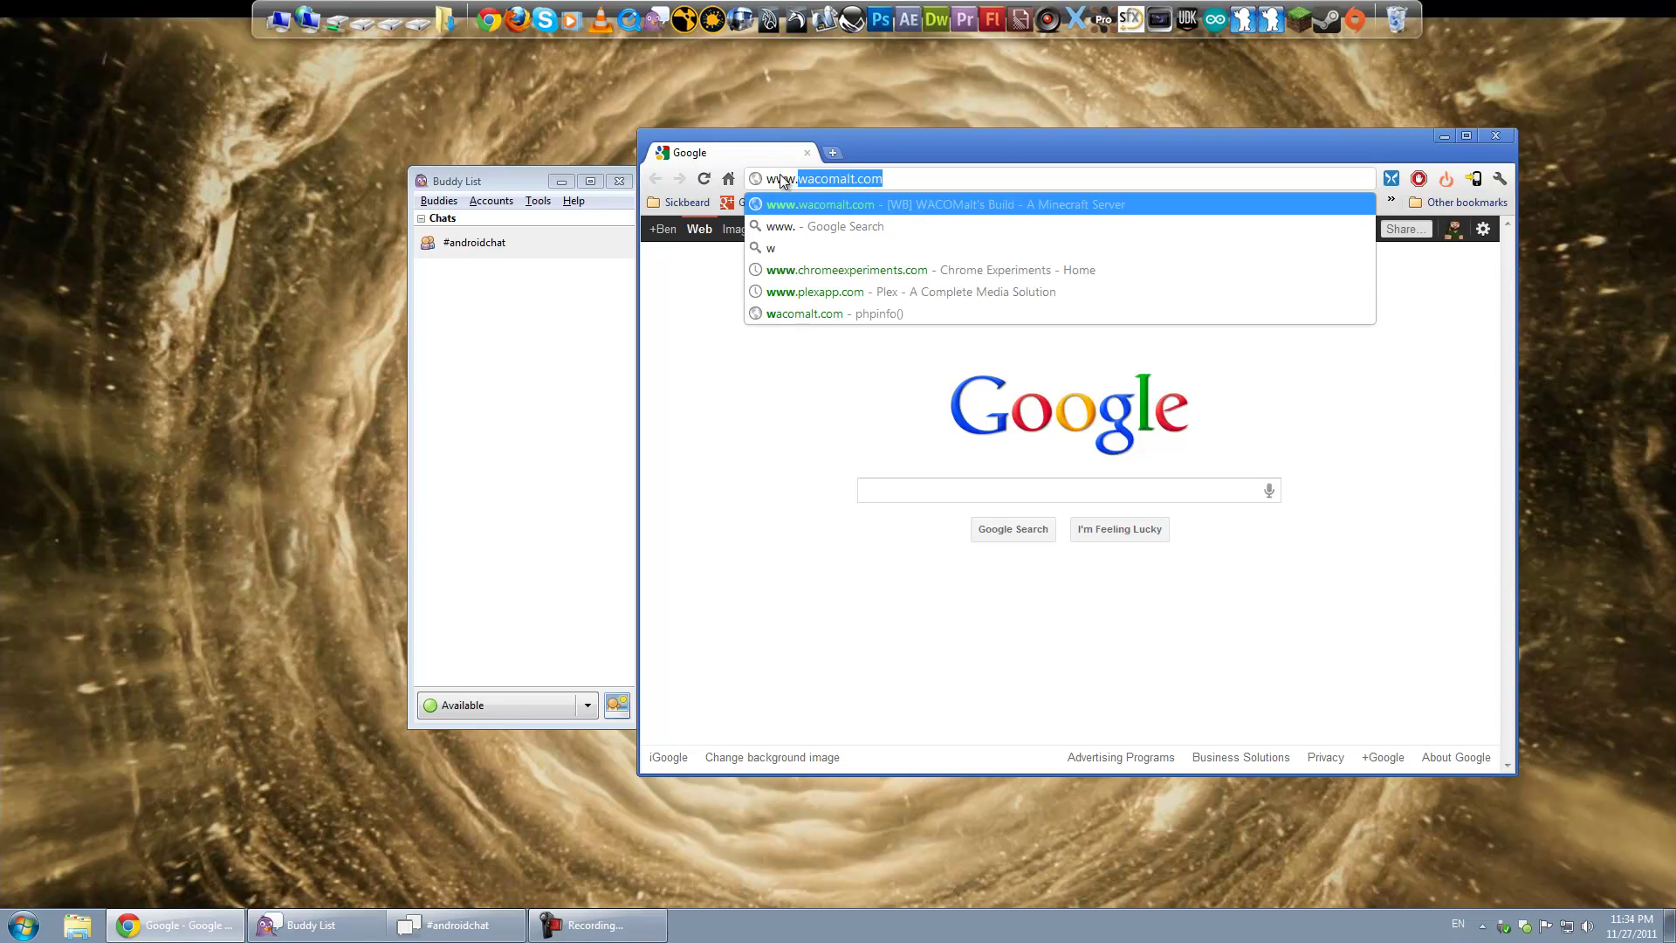
{"action": "type", "text": "pidgin.im"}
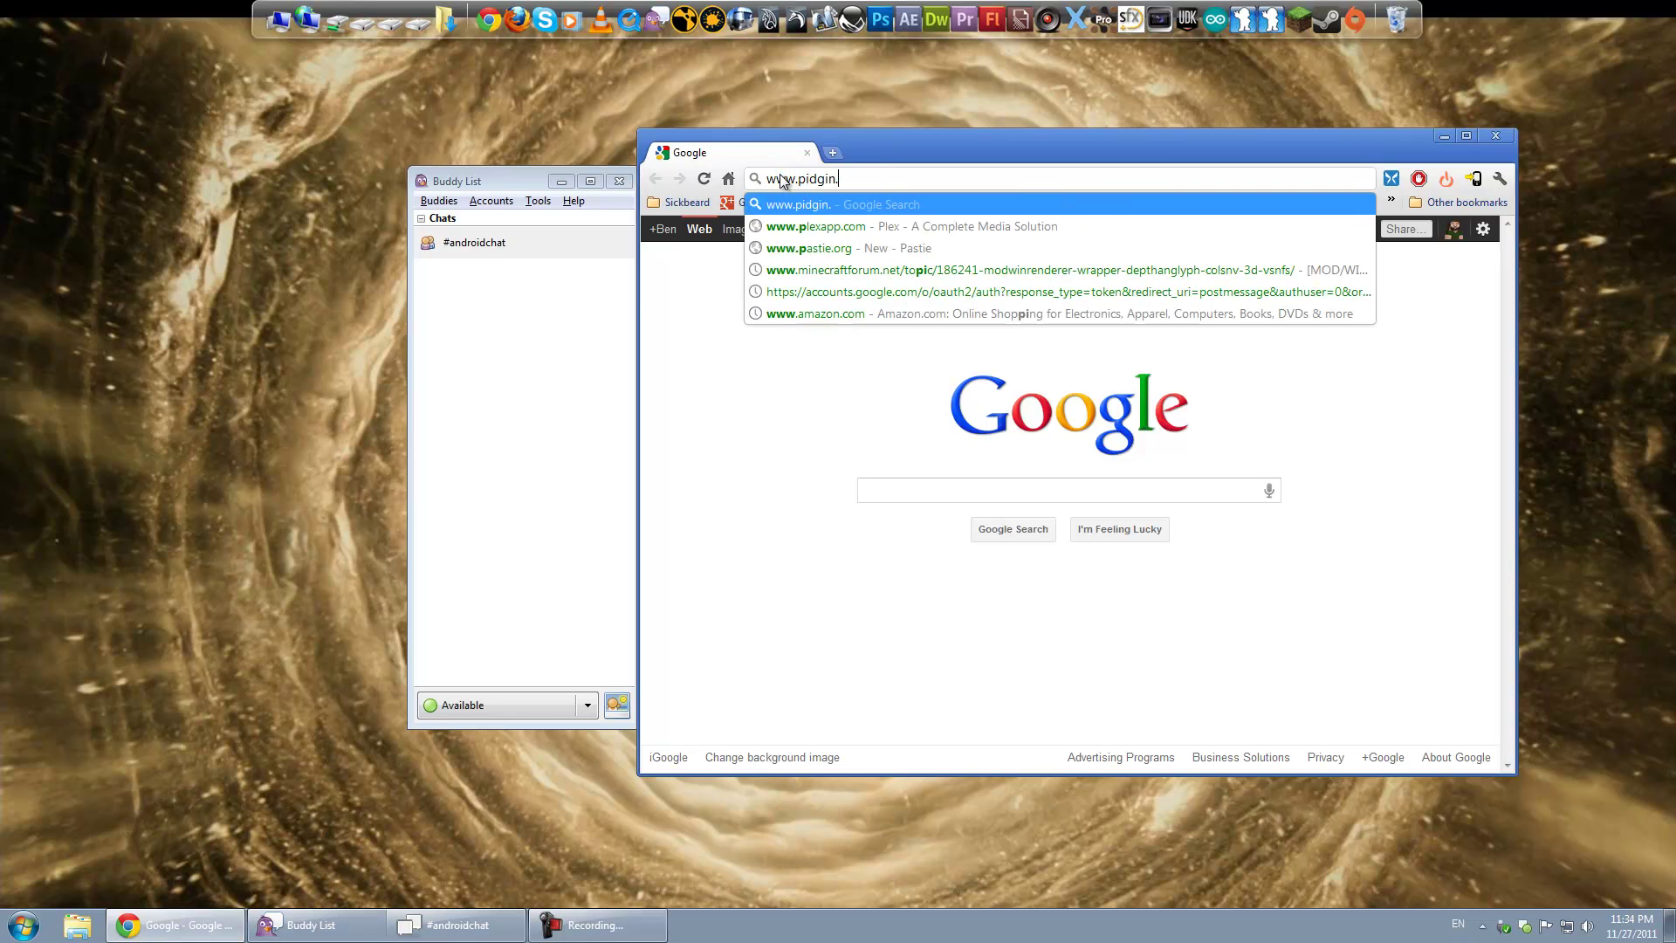
{"action": "key", "text": "Return"}
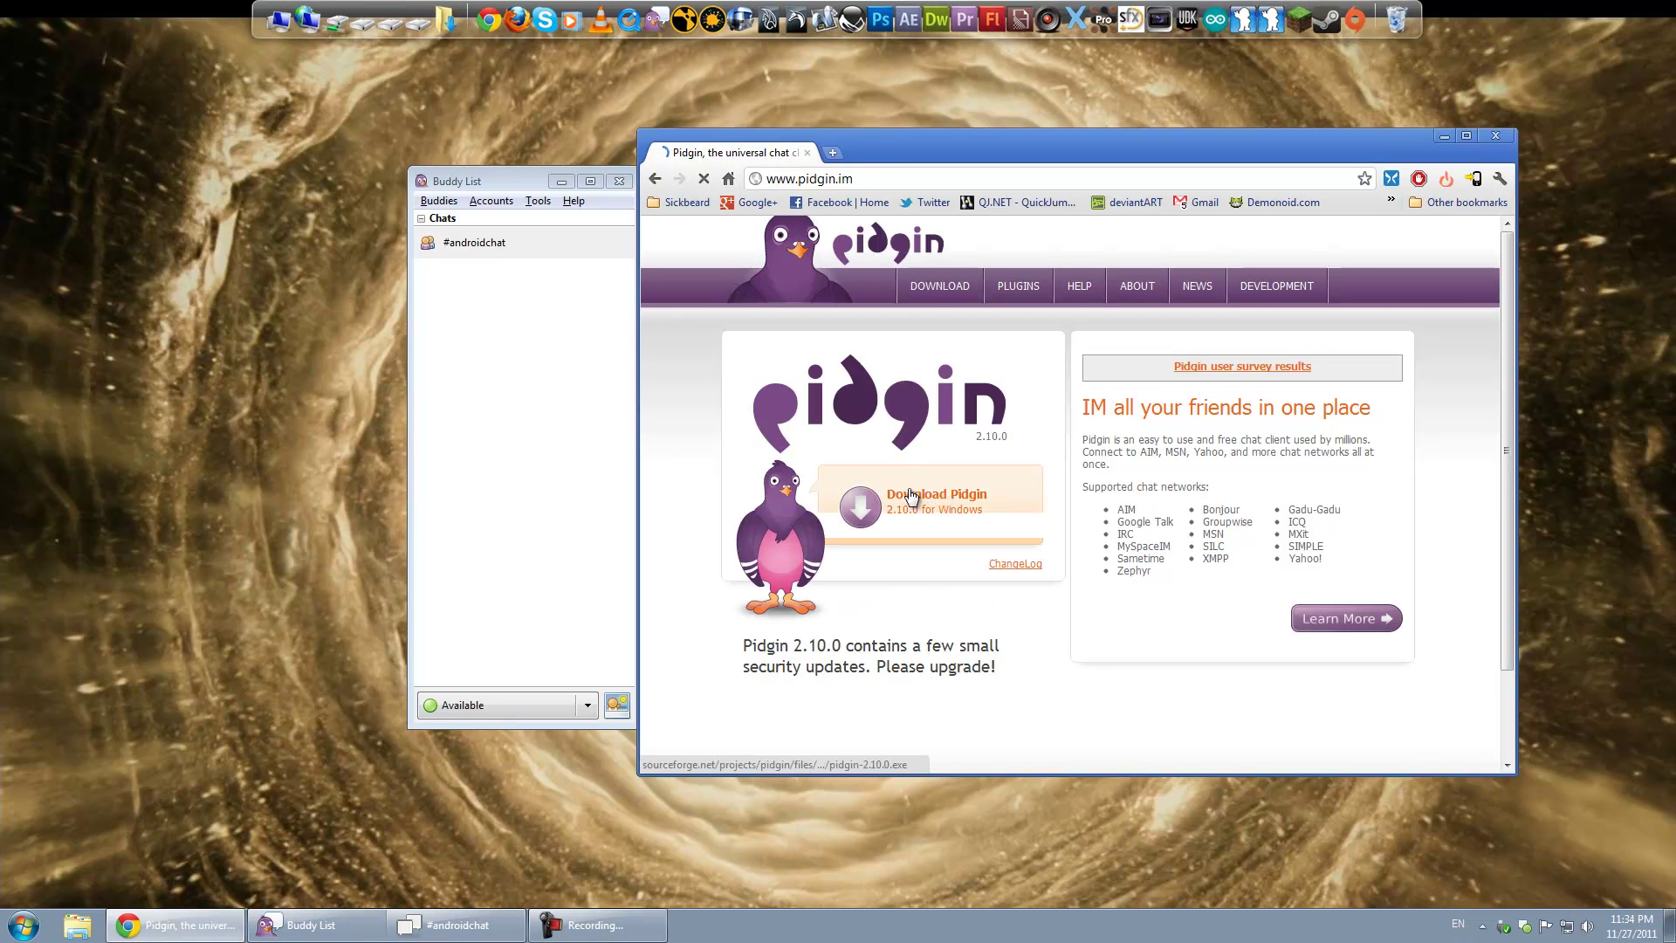
{"action": "left_click", "coordinate": [806, 154]}
{"action": "mouse_move", "coordinate": [515, 180]}
{"action": "left_mouse_down"}
{"action": "mouse_move", "coordinate": [736, 169]}
{"action": "mouse_move", "coordinate": [518, 154]}
{"action": "mouse_move", "coordinate": [520, 168]}
{"action": "left_mouse_up"}
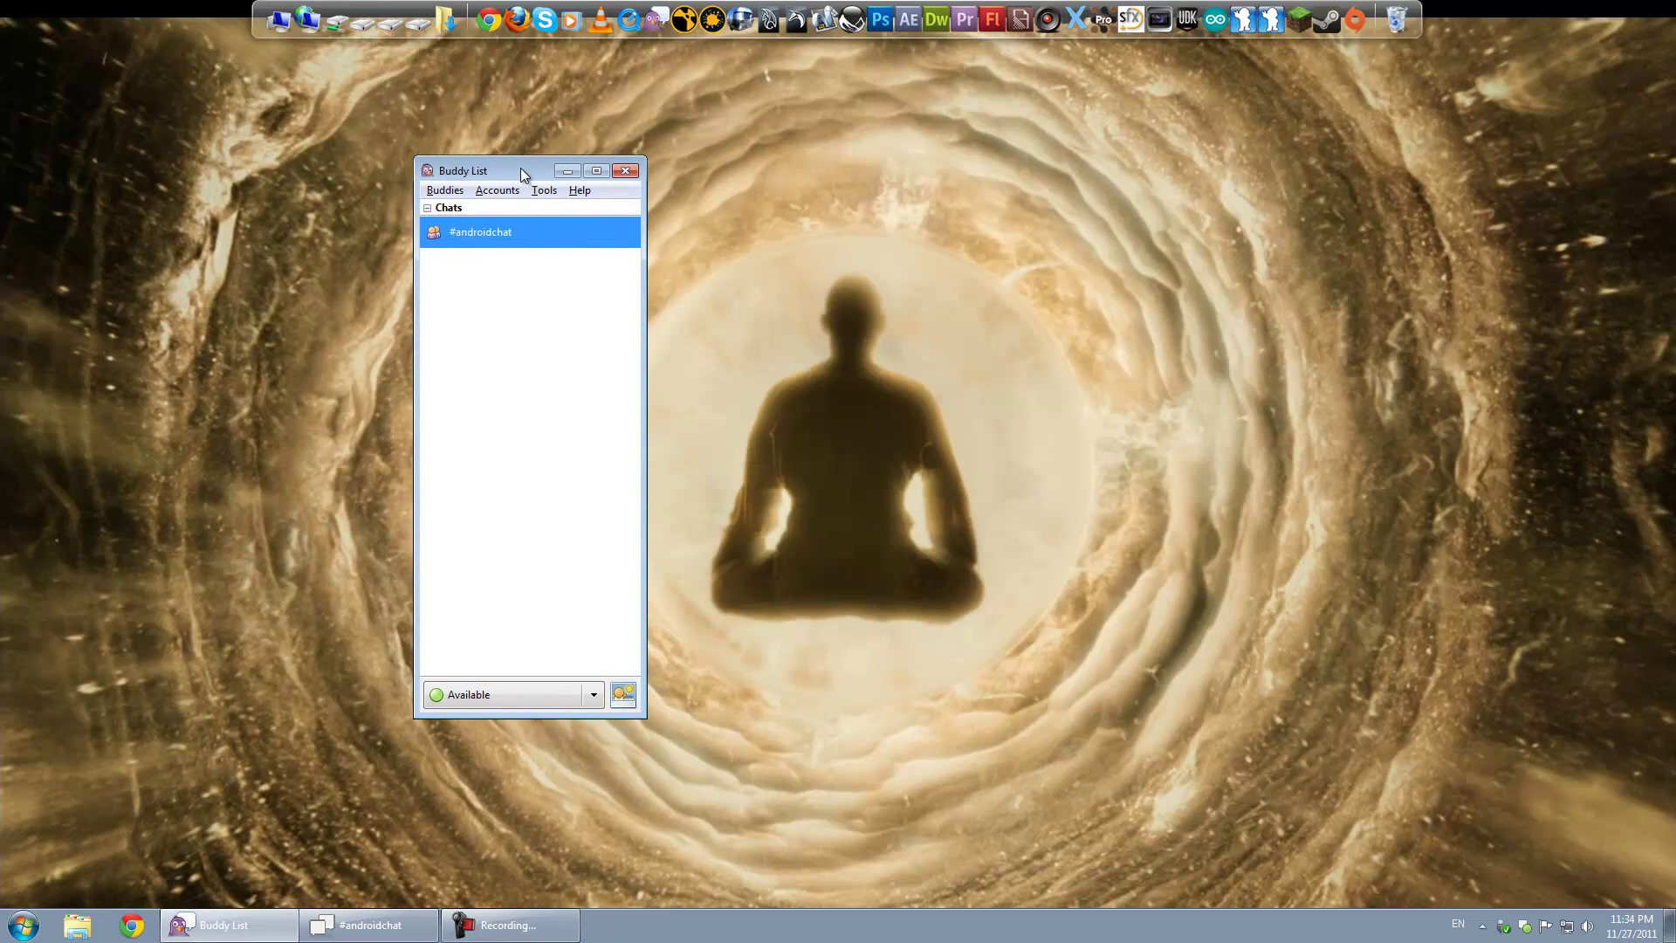
Step: Disable the WACOMalt freenode IRC account and open Manage Accounts, centred on screen
{"action": "left_click", "coordinate": [482, 193]}
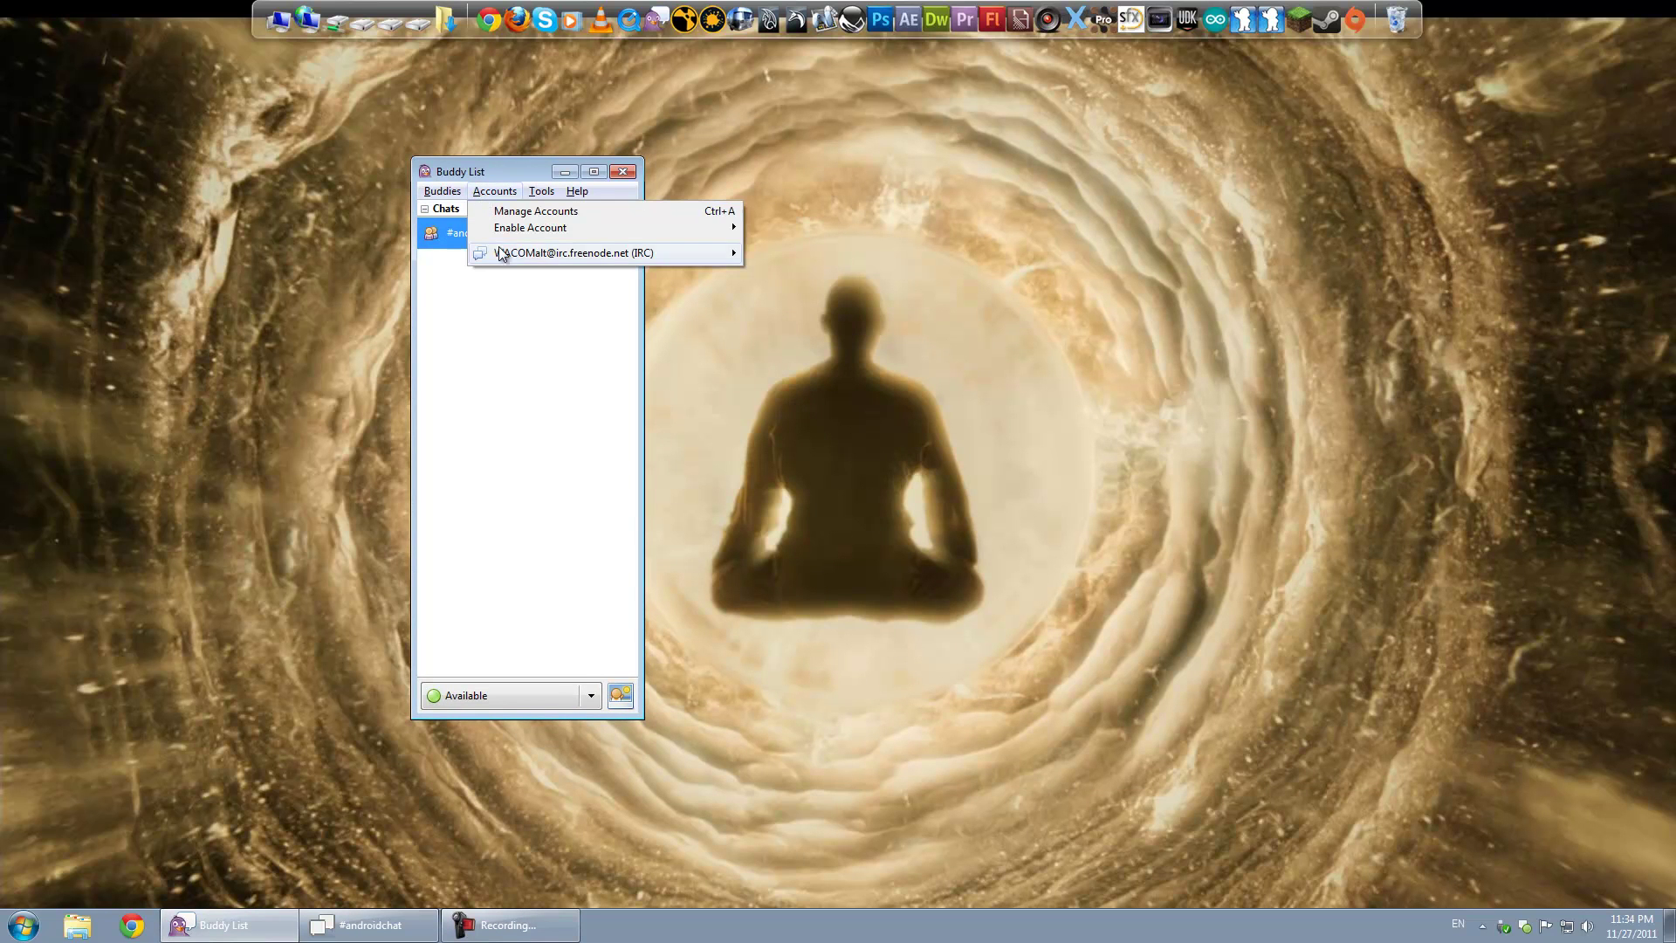
{"action": "left_click", "coordinate": [759, 300]}
{"action": "left_click", "coordinate": [515, 194]}
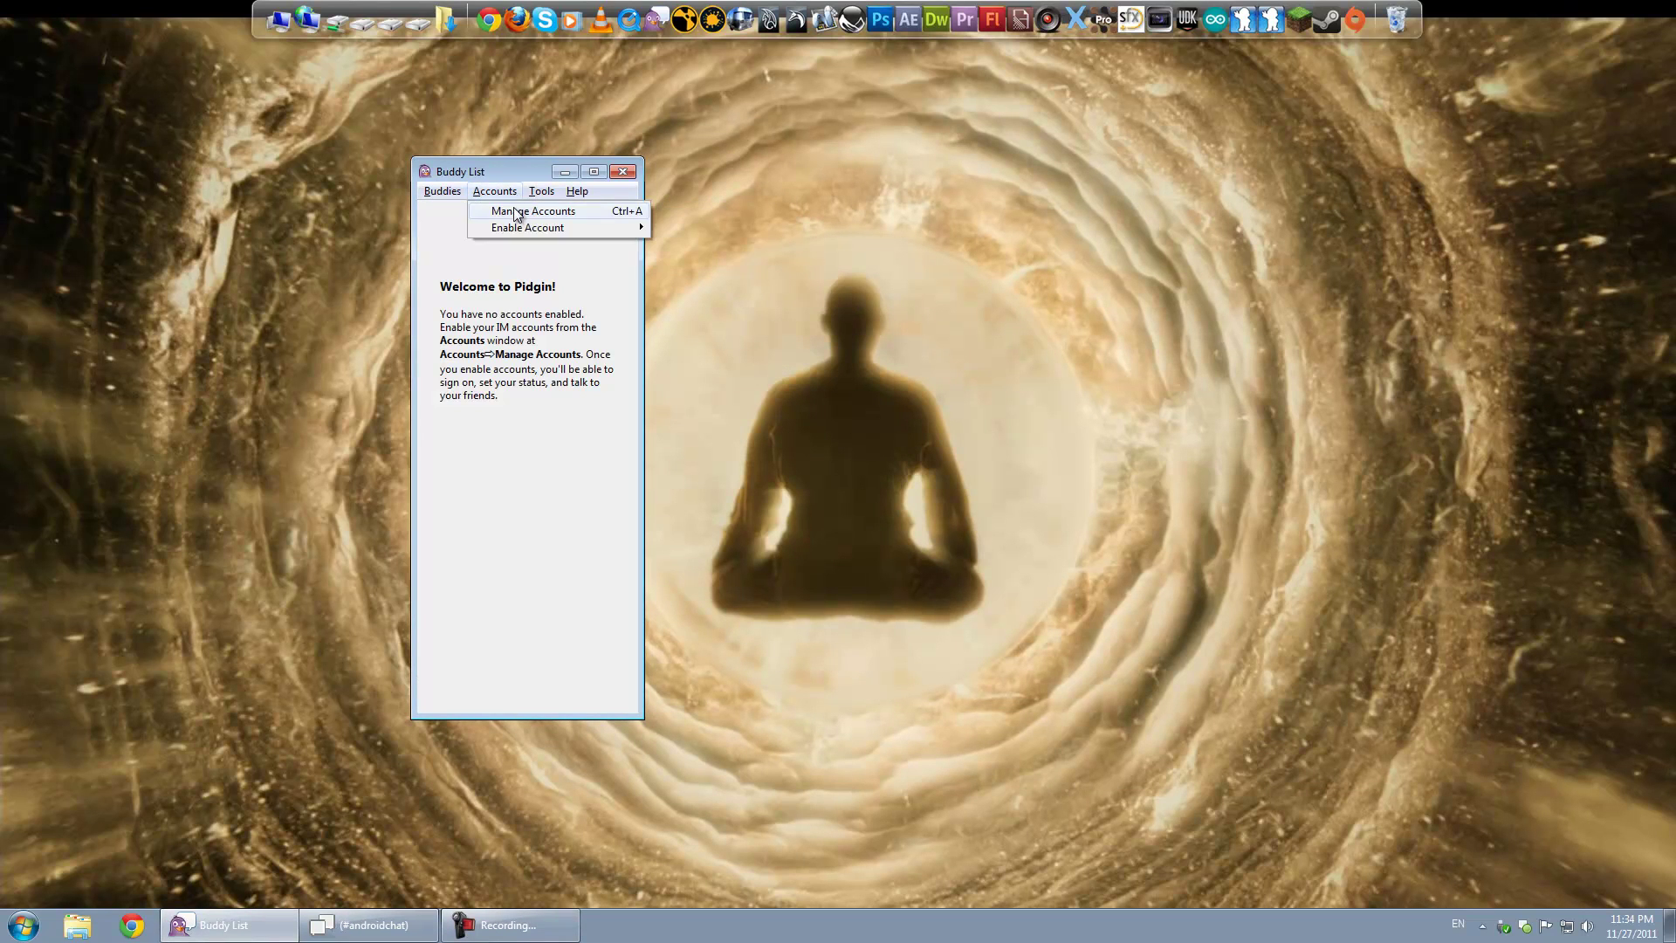
{"action": "left_click", "coordinate": [518, 214]}
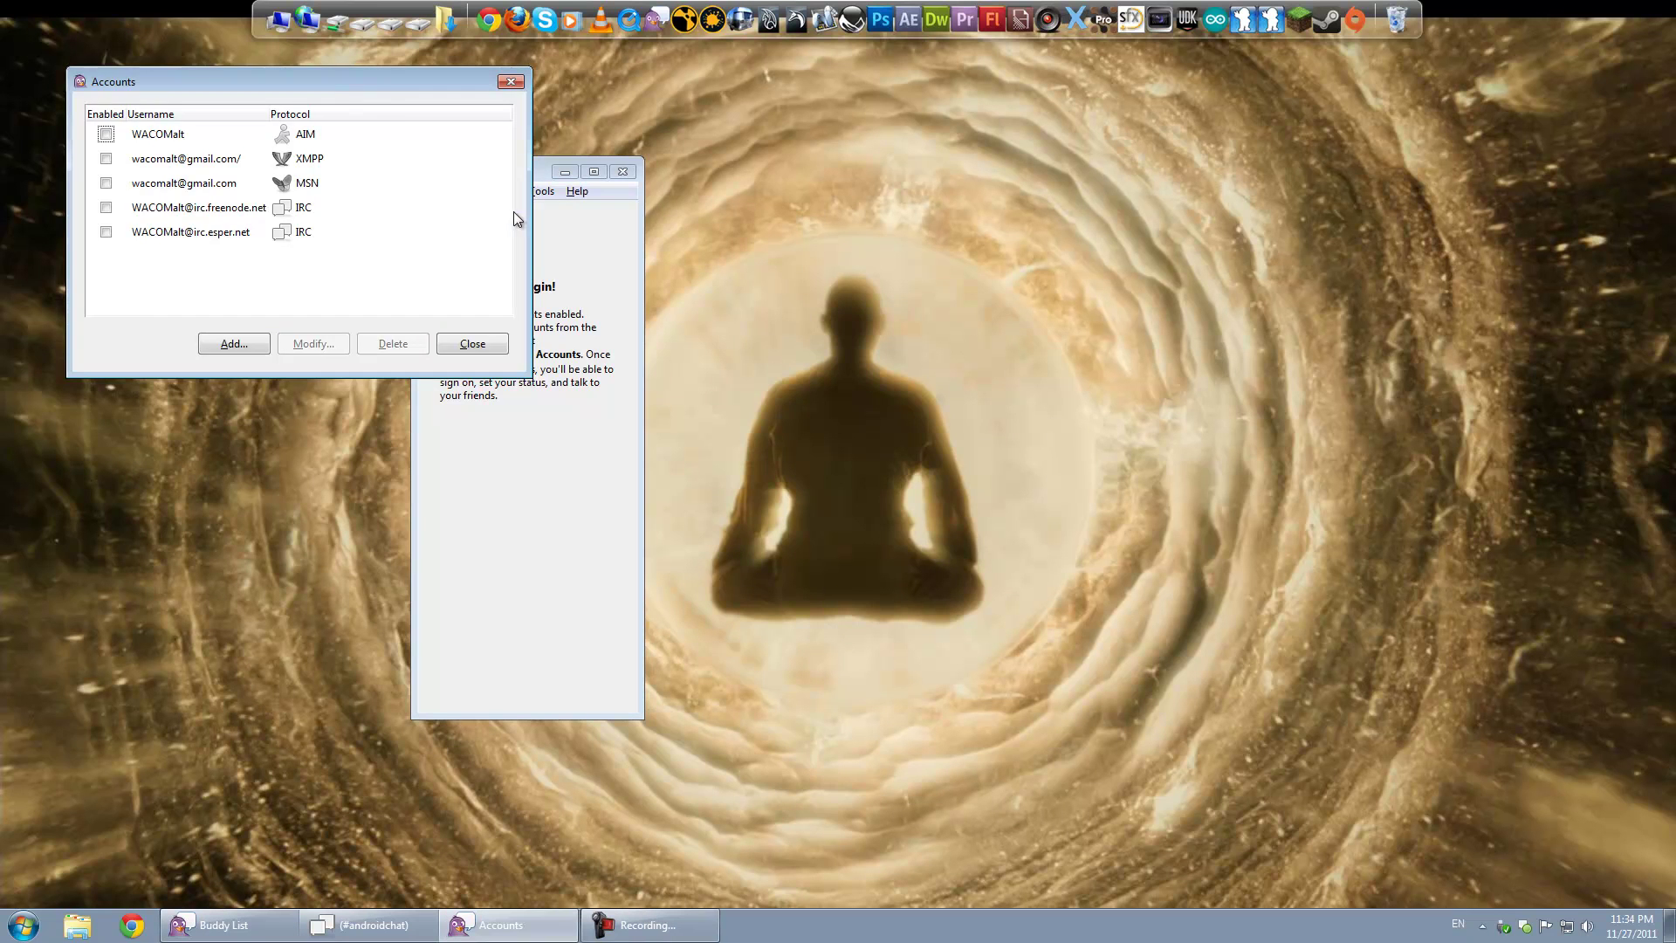
{"action": "left_click_drag", "start_coordinate": [316, 80], "coordinate": [677, 234]}
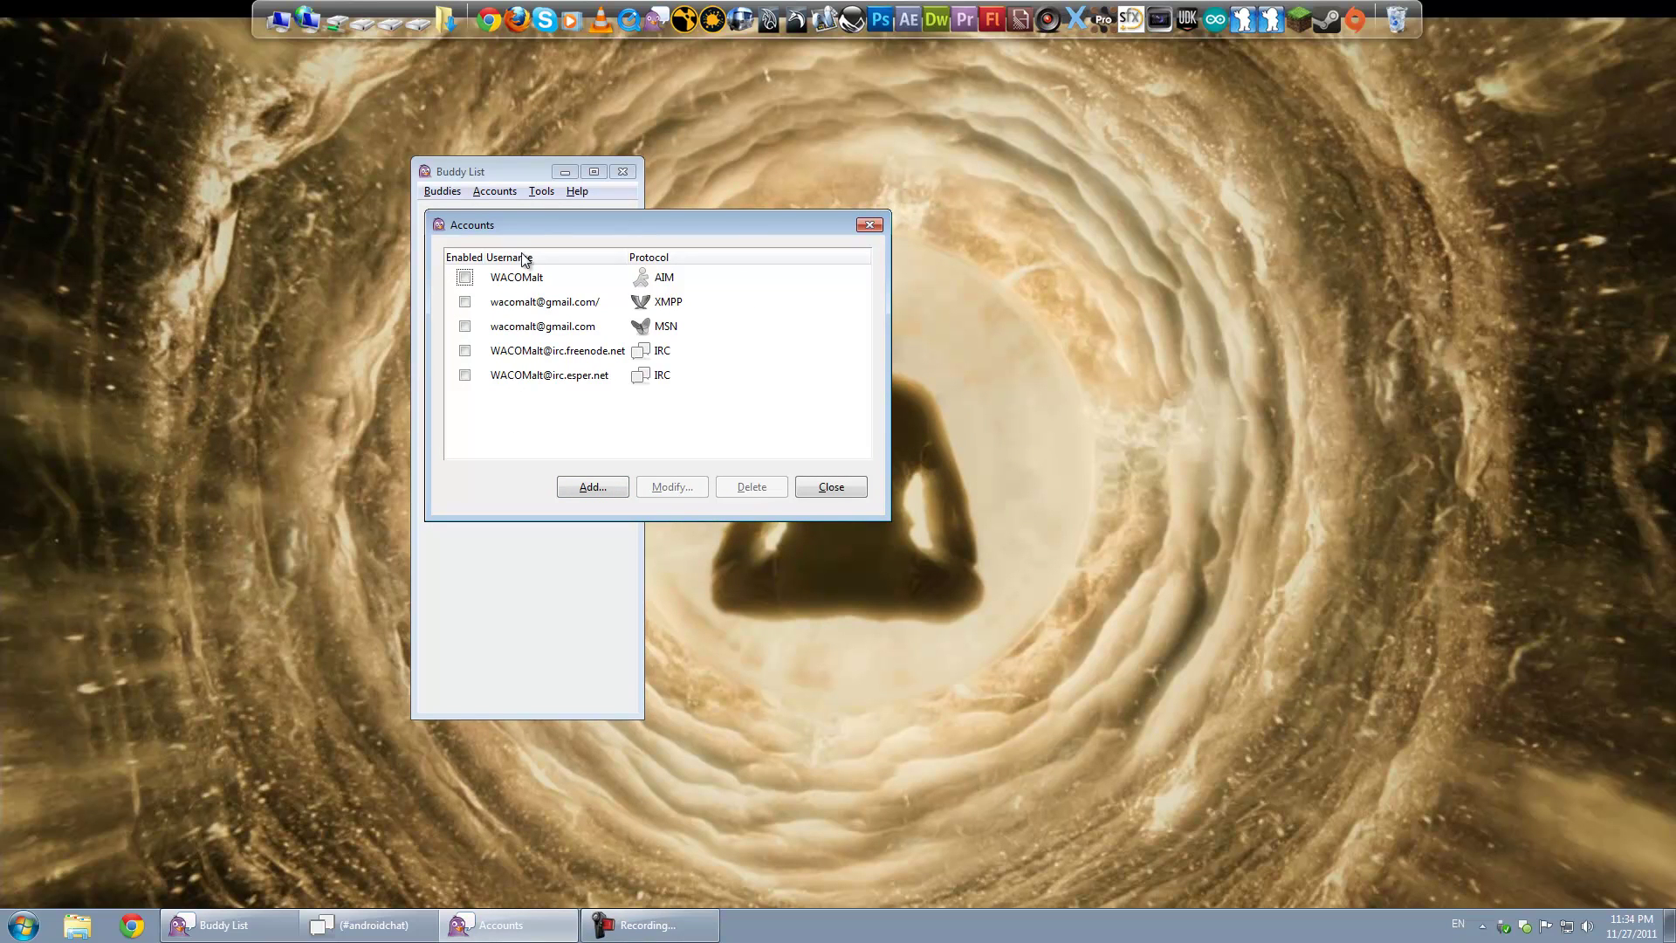
Step: Start a new account in the Add Account dialog with IRC as the protocol
{"action": "left_click", "coordinate": [595, 490]}
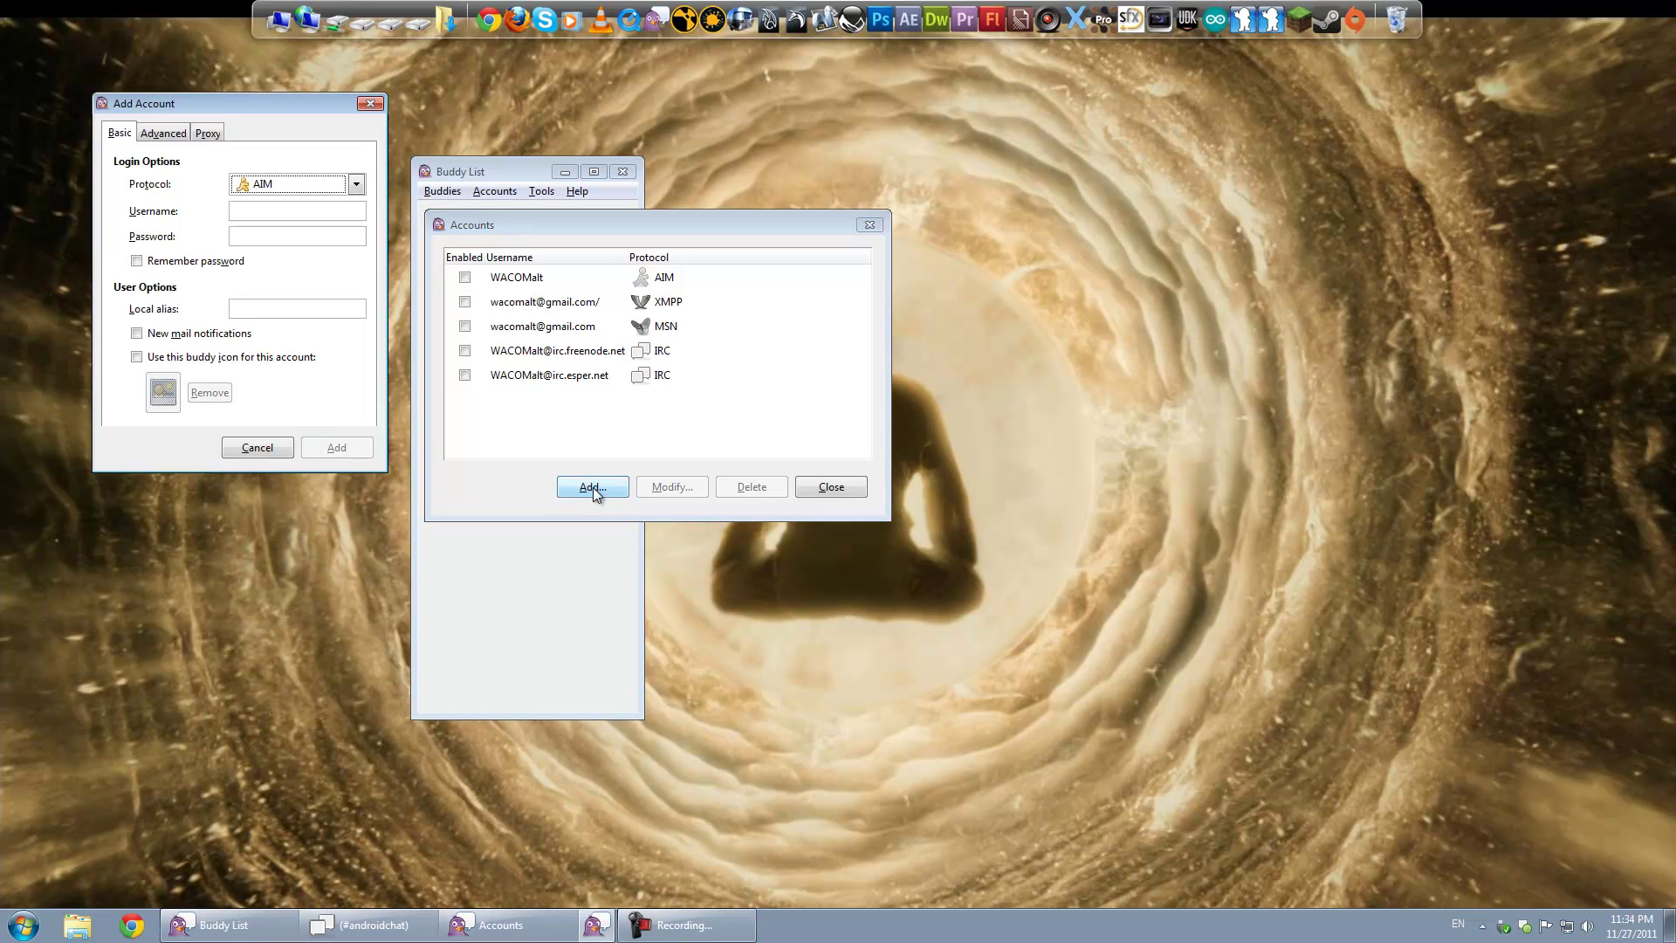
{"action": "left_click_drag", "start_coordinate": [297, 107], "coordinate": [627, 172]}
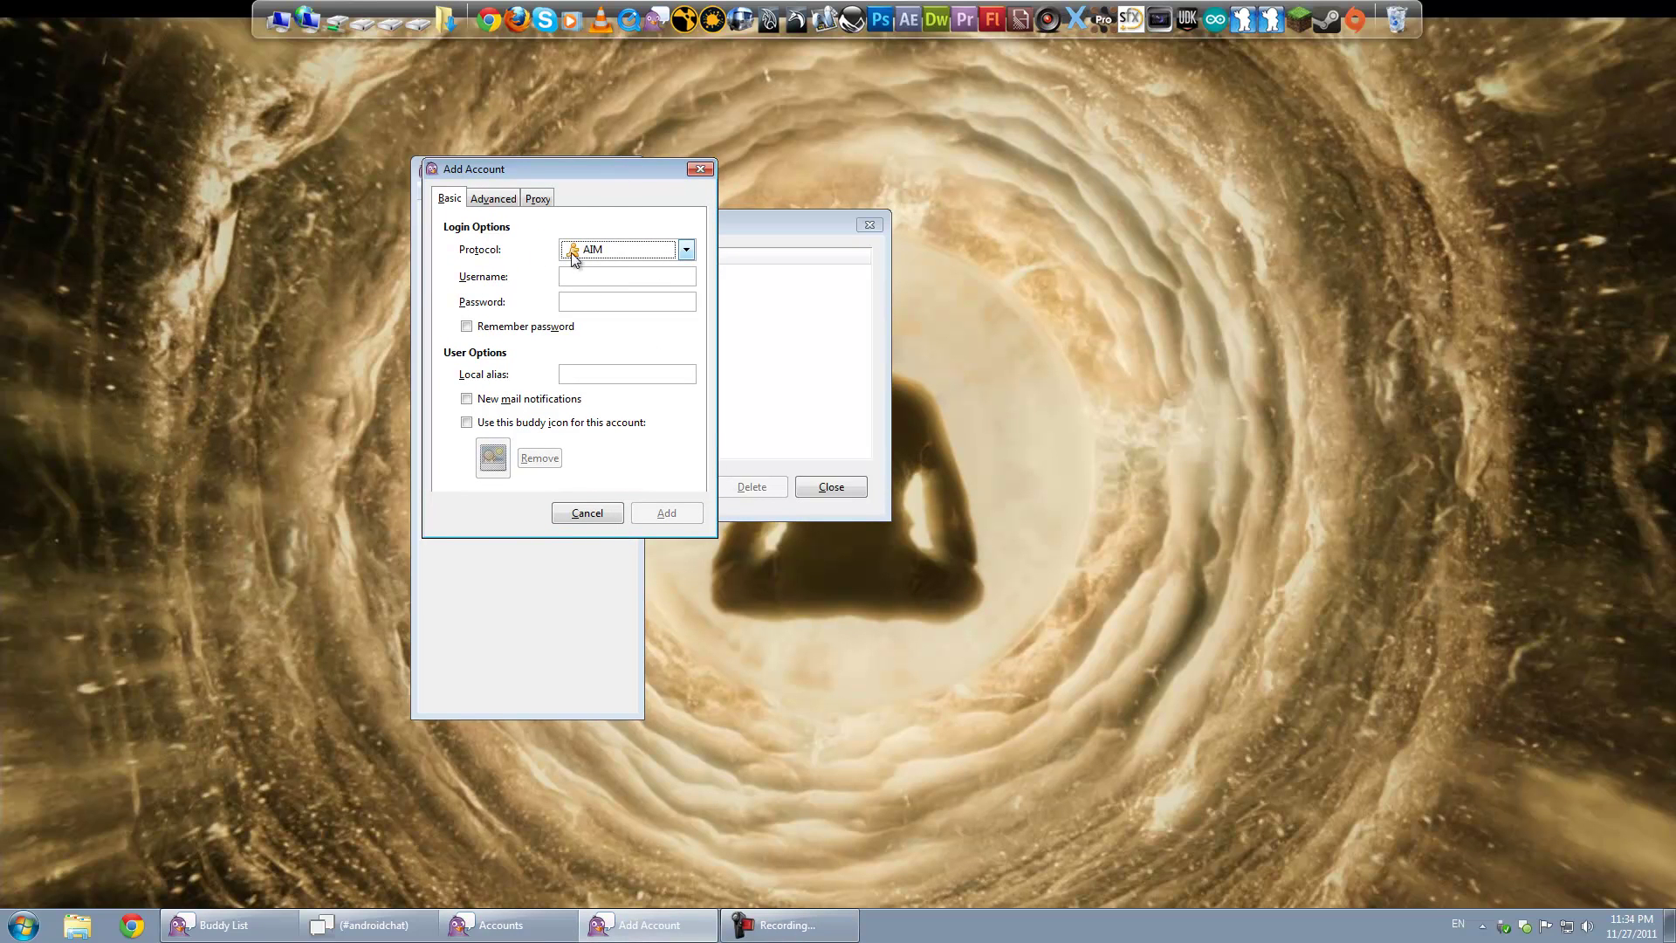
{"action": "left_click", "coordinate": [609, 253]}
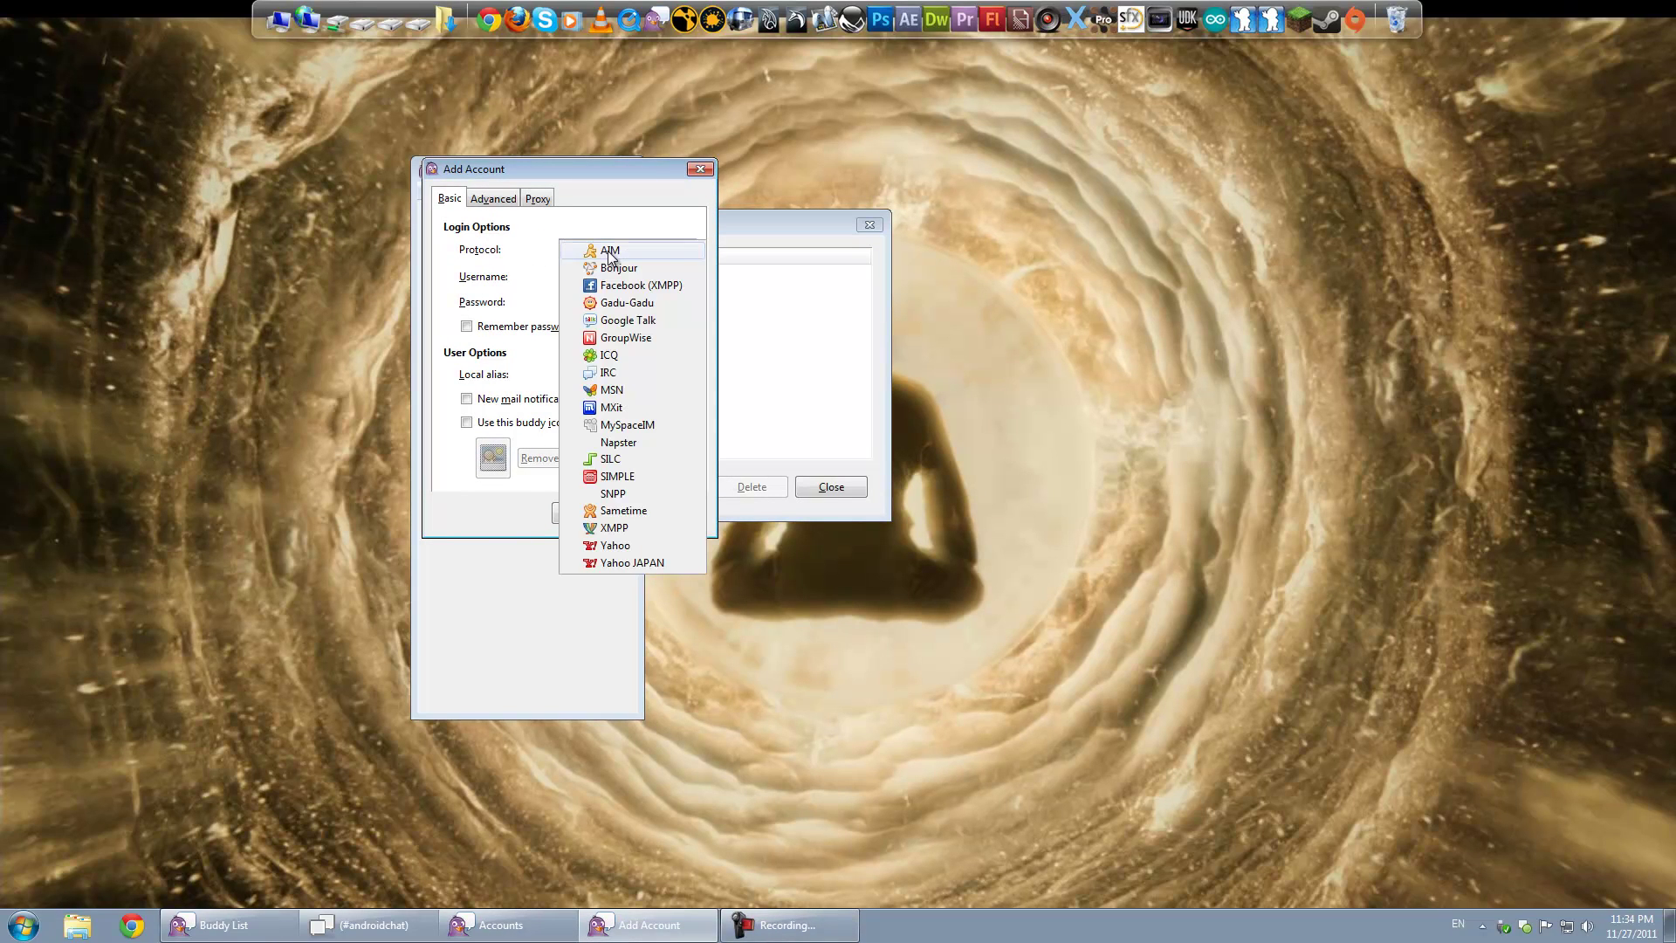
{"action": "left_click", "coordinate": [617, 373]}
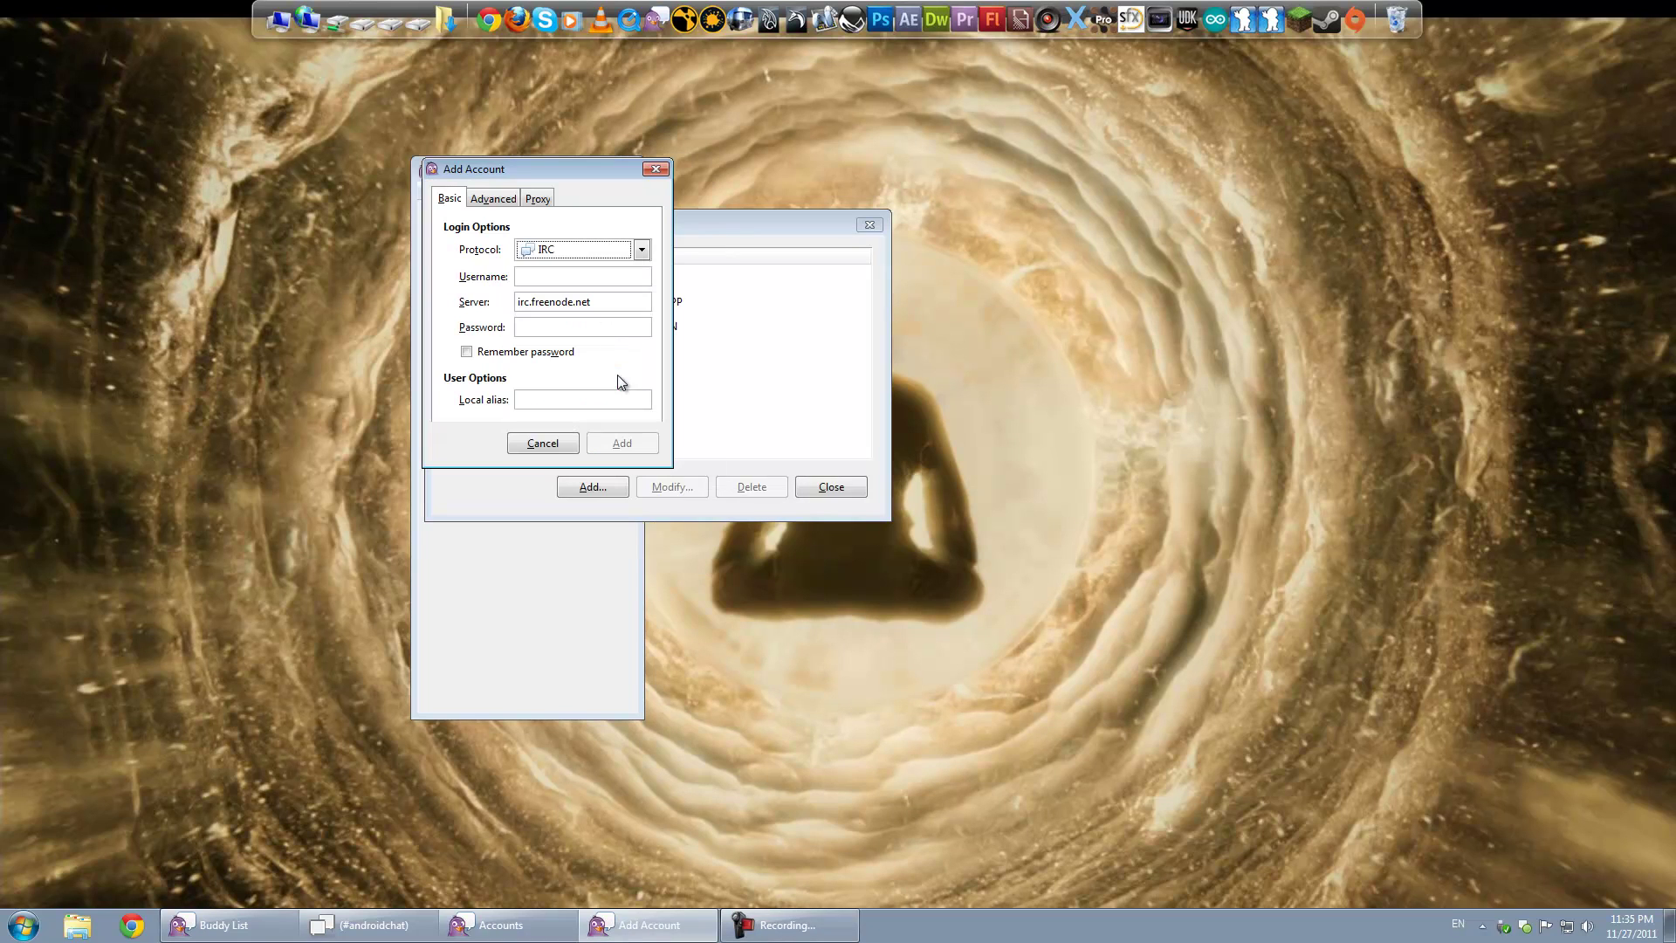
Step: Change the server from irc.freenode.net to irc.esper.net
{"action": "left_click", "coordinate": [528, 275]}
{"action": "left_click_drag", "start_coordinate": [533, 299], "coordinate": [572, 298]}
{"action": "type", "text": "esper"}
{"action": "double_click", "coordinate": [534, 298]}
{"action": "left_click_drag", "start_coordinate": [582, 301], "coordinate": [516, 301]}
{"action": "left_click", "coordinate": [534, 330]}
Step: Hide the Buddy List, refocus the Add Account form and glance at its Advanced tab
{"action": "left_click_drag", "start_coordinate": [557, 171], "coordinate": [549, 177]}
{"action": "left_click", "coordinate": [1525, 926]}
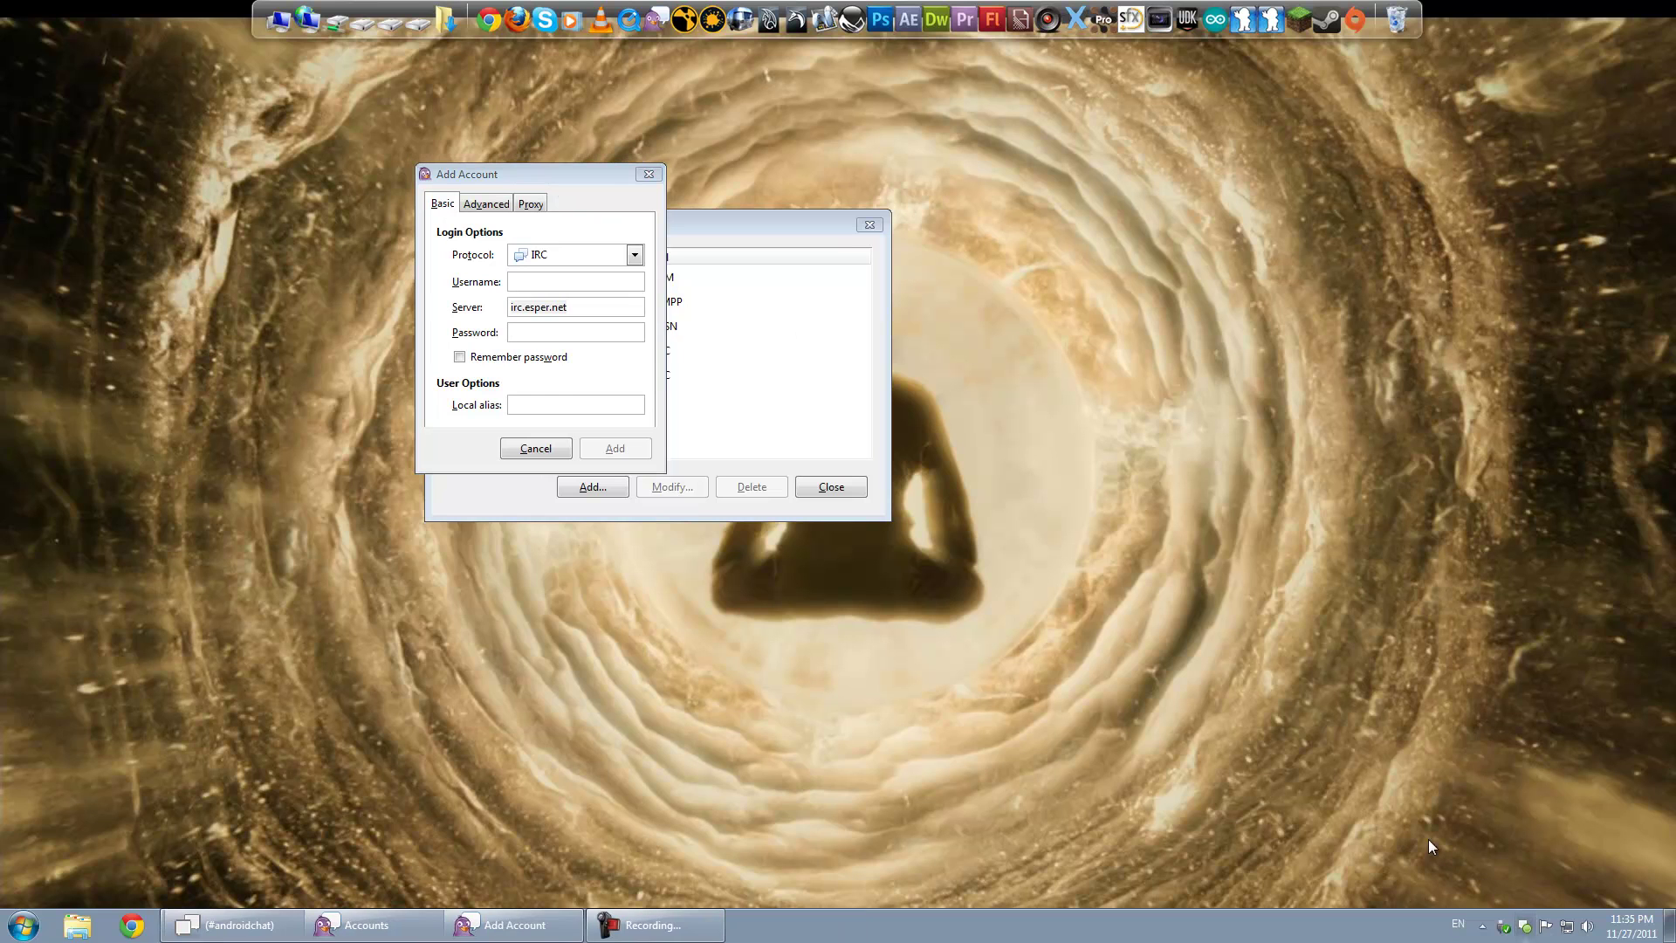
{"action": "left_click", "coordinate": [546, 330]}
{"action": "left_click", "coordinate": [548, 180]}
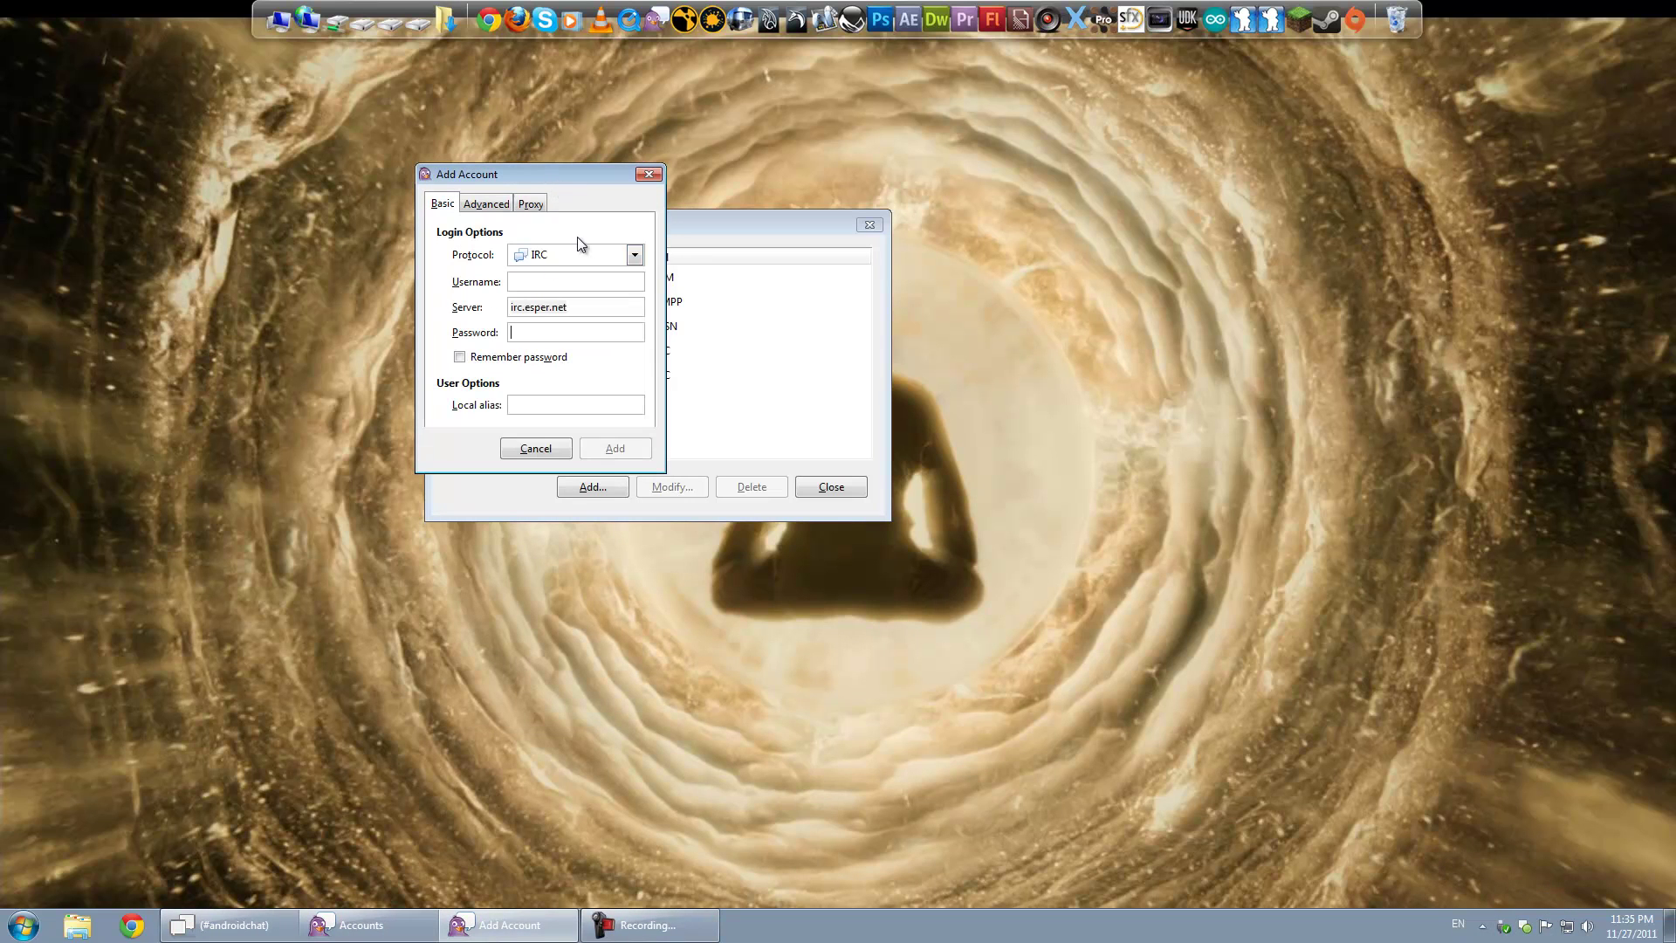
{"action": "left_click", "coordinate": [528, 282]}
{"action": "left_click", "coordinate": [527, 334]}
{"action": "left_click", "coordinate": [487, 203]}
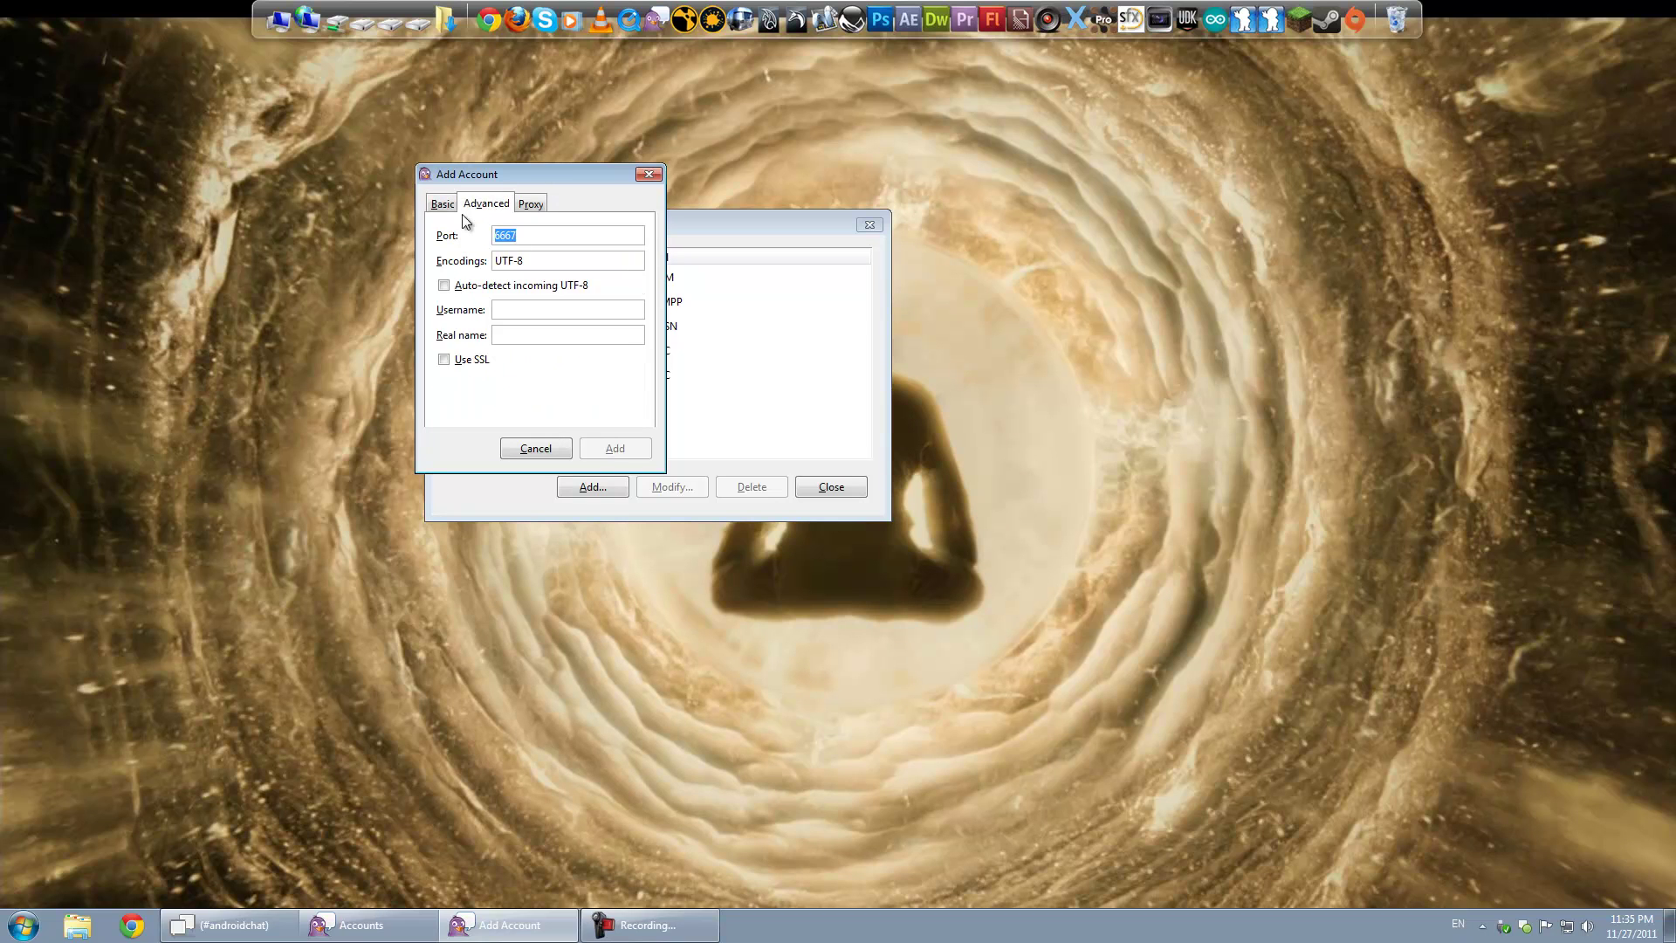
{"action": "left_click", "coordinate": [442, 204]}
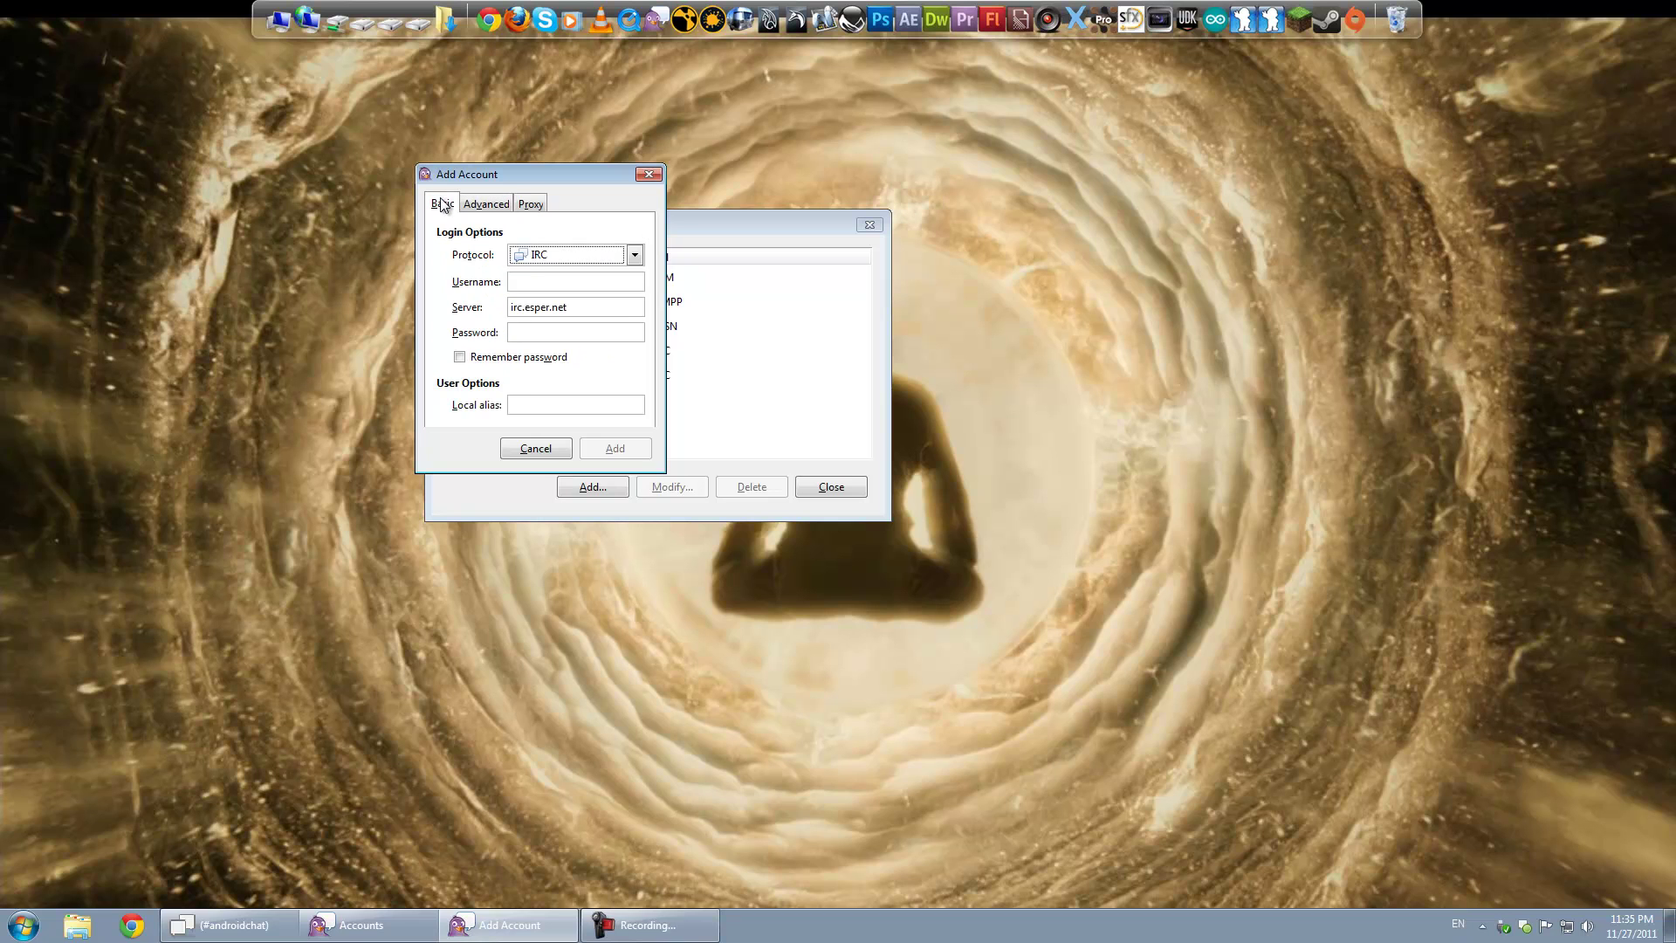
Step: Enter the IRC username and save the new EsperNet account
{"action": "left_click", "coordinate": [536, 281]}
{"action": "type", "text": "GoobleGobbl"}
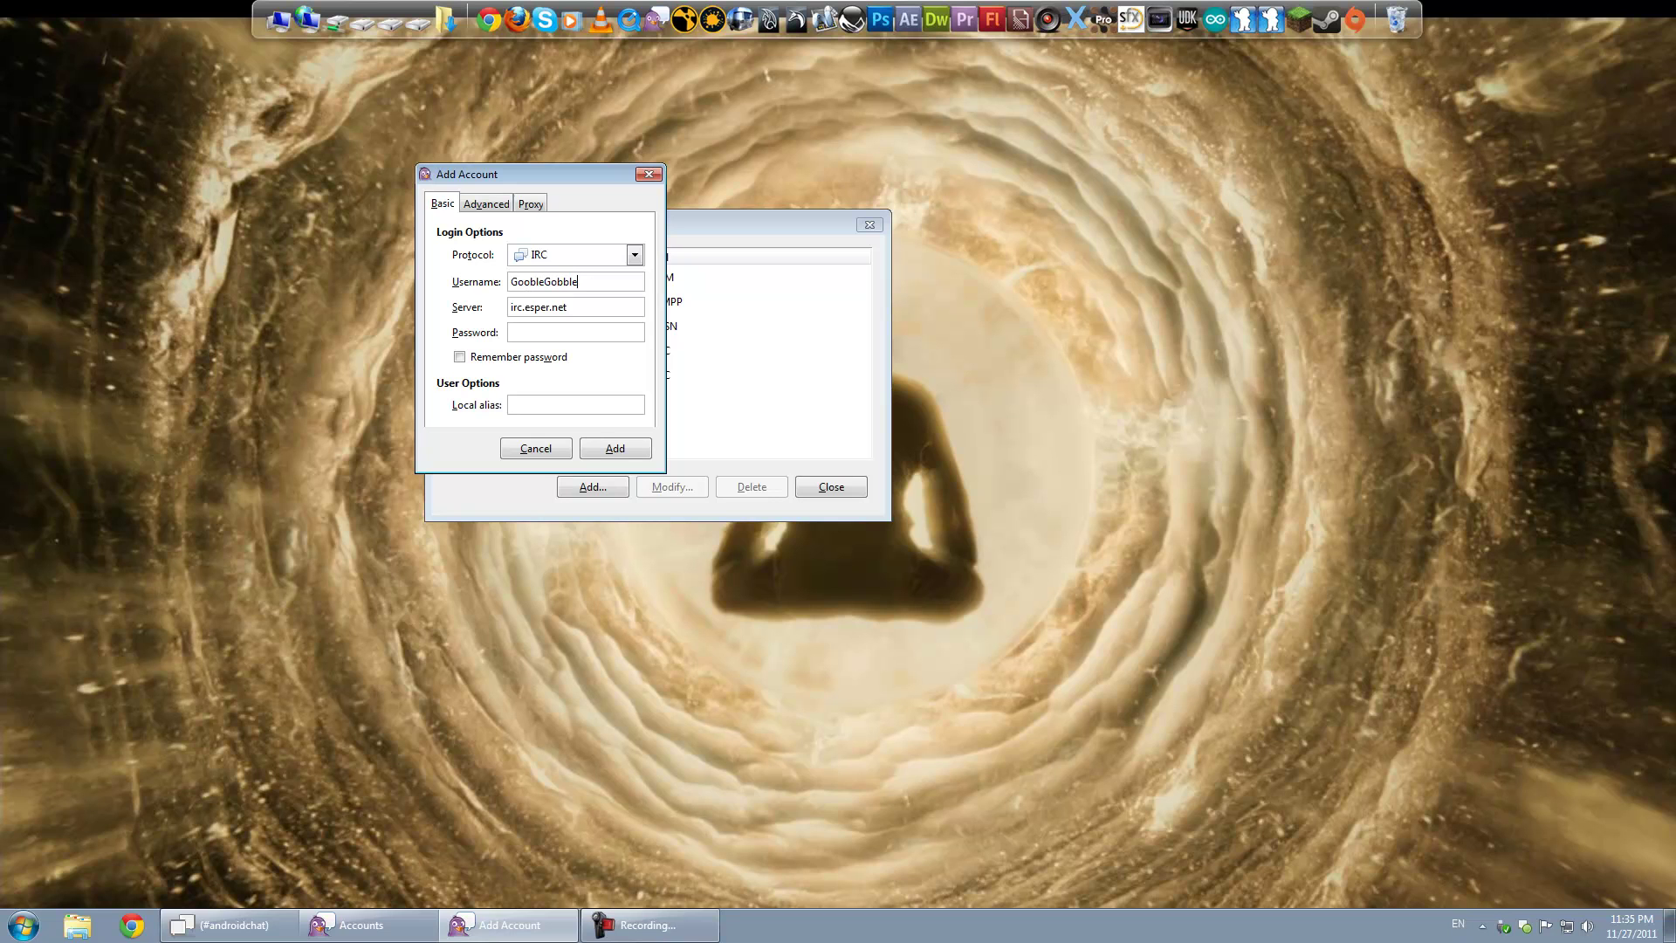
{"action": "type", "text": "e"}
{"action": "key", "text": "ctrl+a"}
{"action": "left_click", "coordinate": [558, 333]}
{"action": "left_click", "coordinate": [611, 450]}
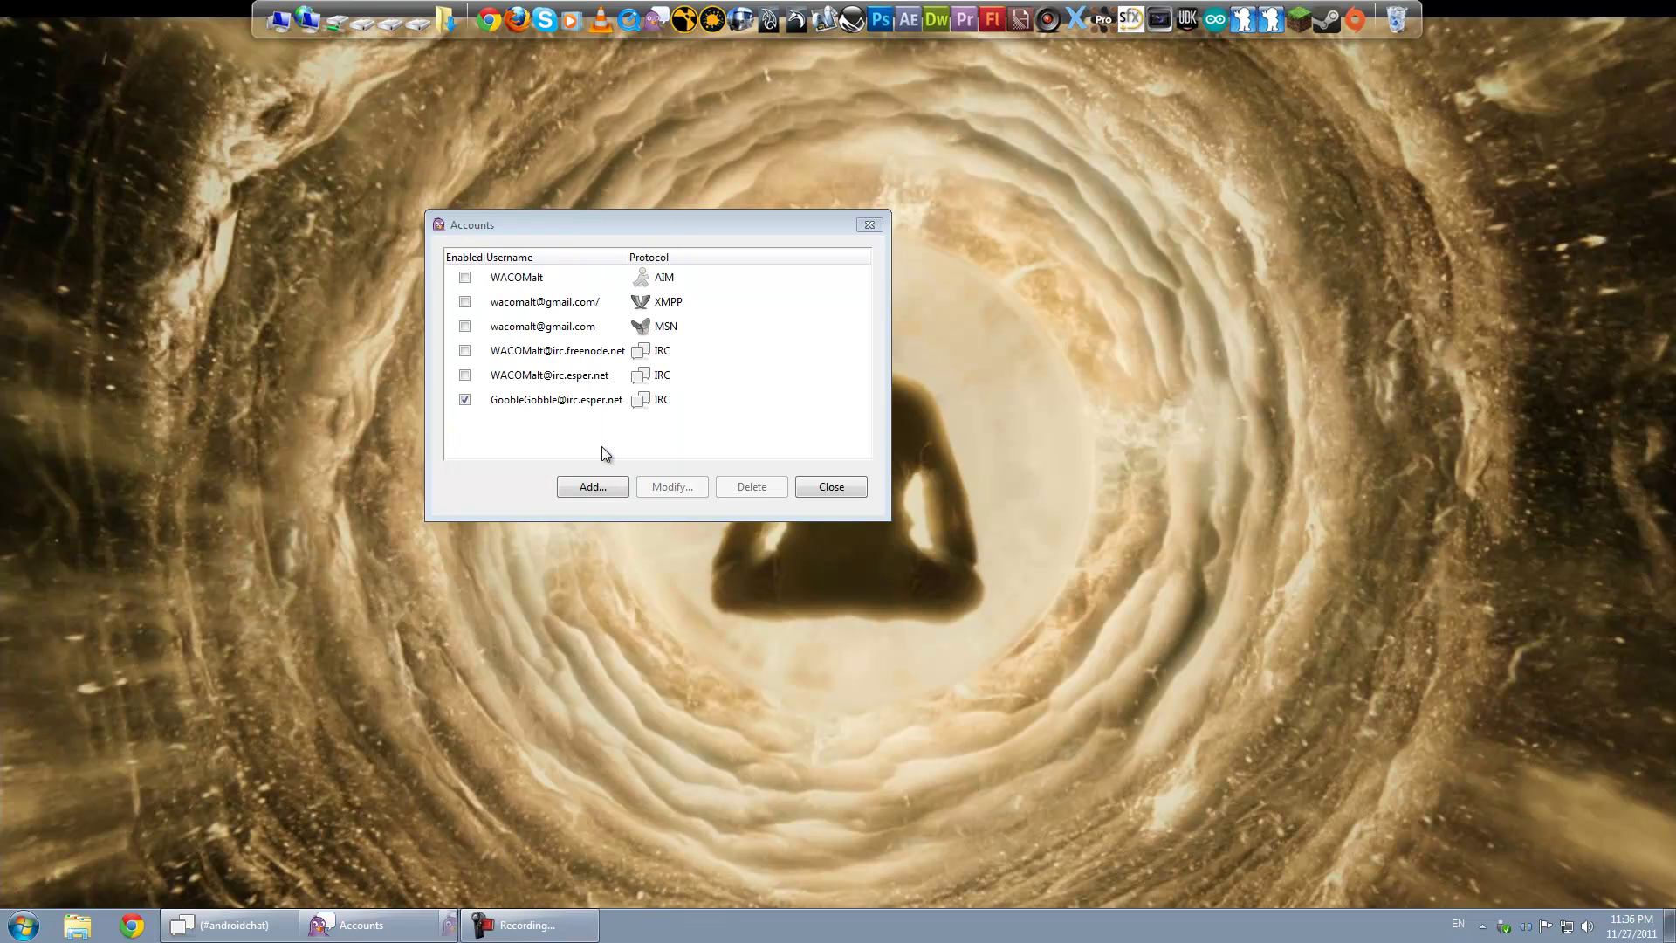
Step: Bring up the Buddy List and move the Accounts manager down and right
{"action": "left_click", "coordinate": [1527, 929]}
{"action": "left_click_drag", "start_coordinate": [586, 222], "coordinate": [827, 249]}
{"action": "left_click_drag", "start_coordinate": [505, 171], "coordinate": [505, 155]}
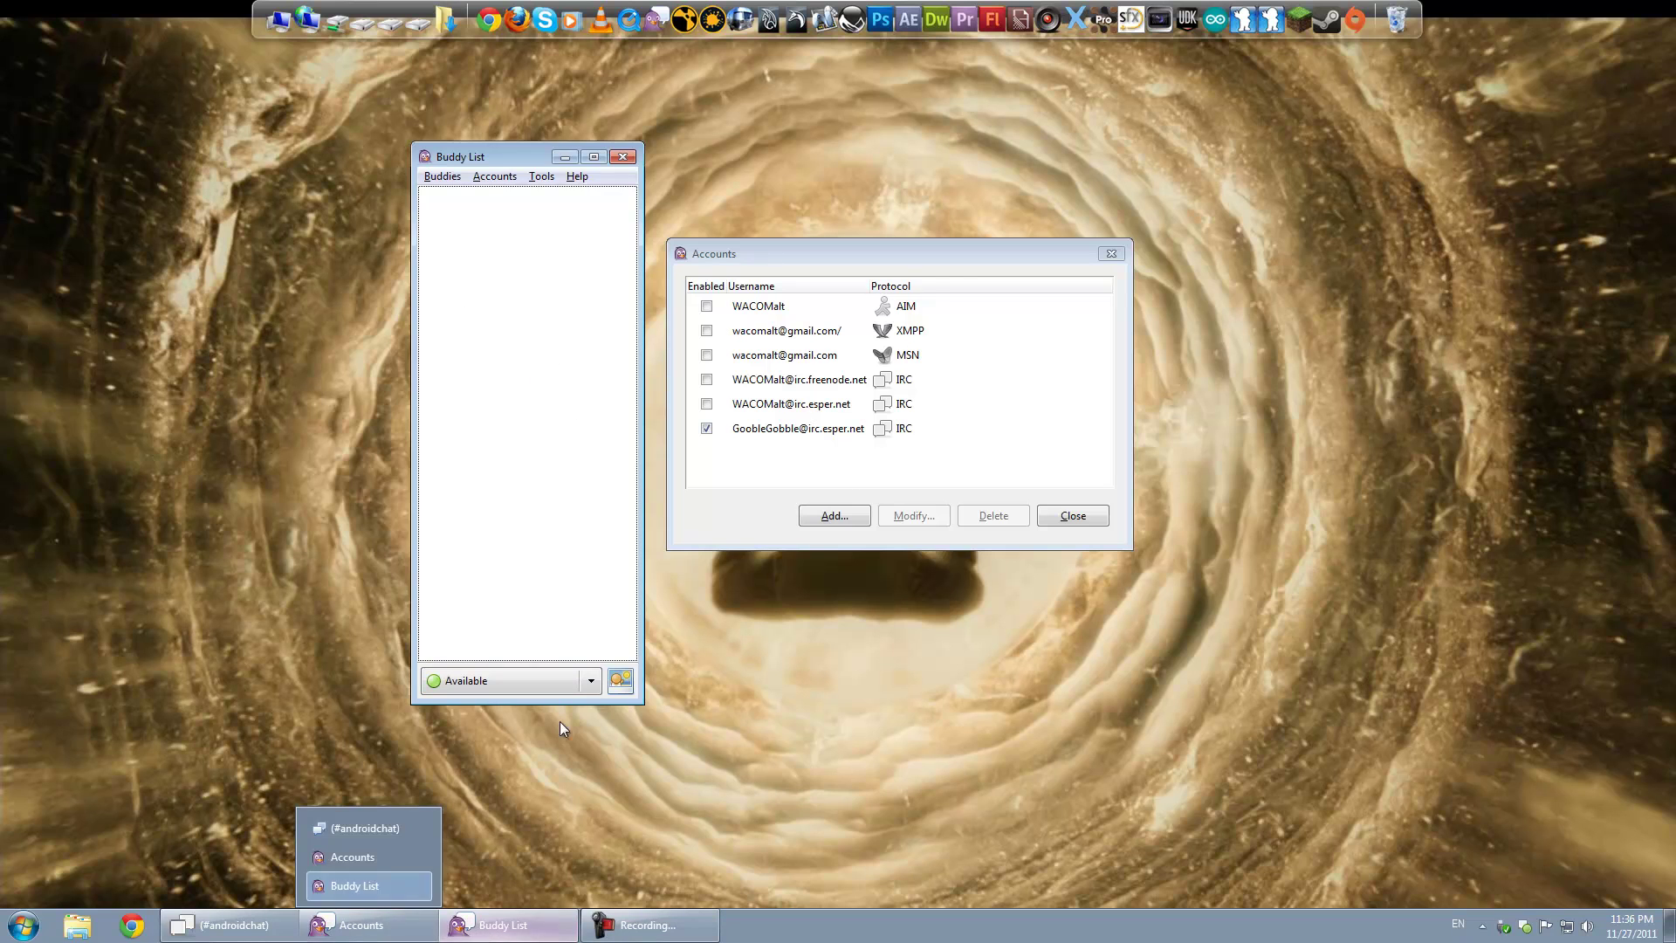
Step: Close the Accounts manager and open Add Chat from the Buddies menu
{"action": "left_click", "coordinate": [1072, 514]}
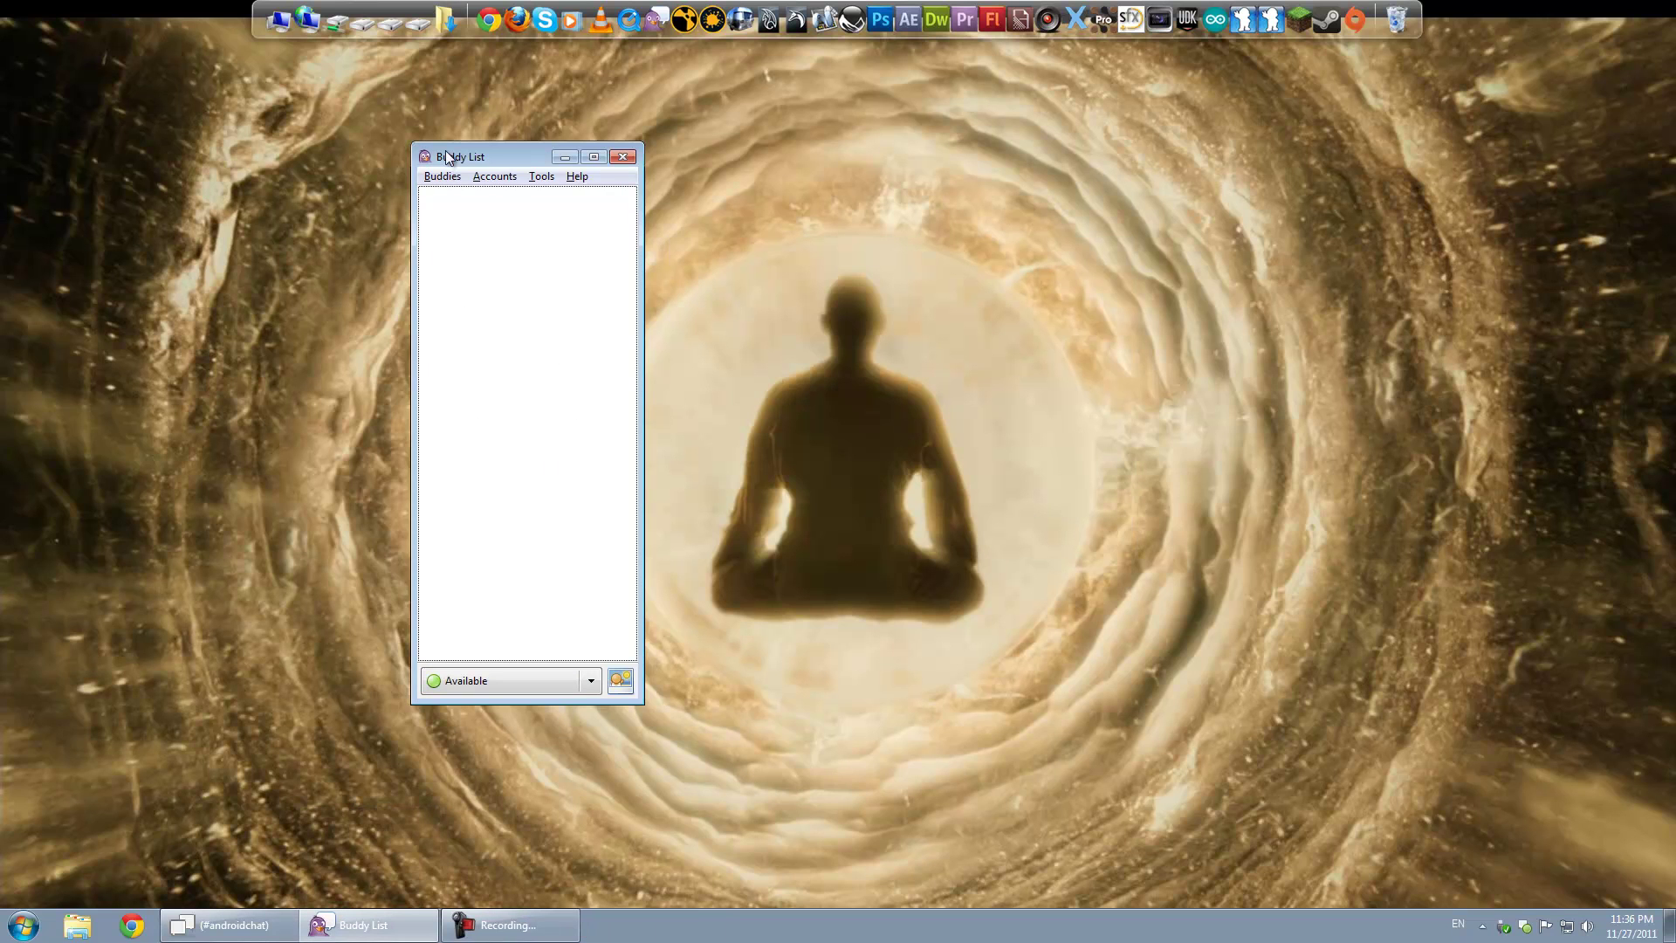
{"action": "left_click", "coordinate": [443, 176]}
{"action": "left_click", "coordinate": [443, 177]}
{"action": "left_click", "coordinate": [442, 175]}
{"action": "left_click", "coordinate": [500, 339]}
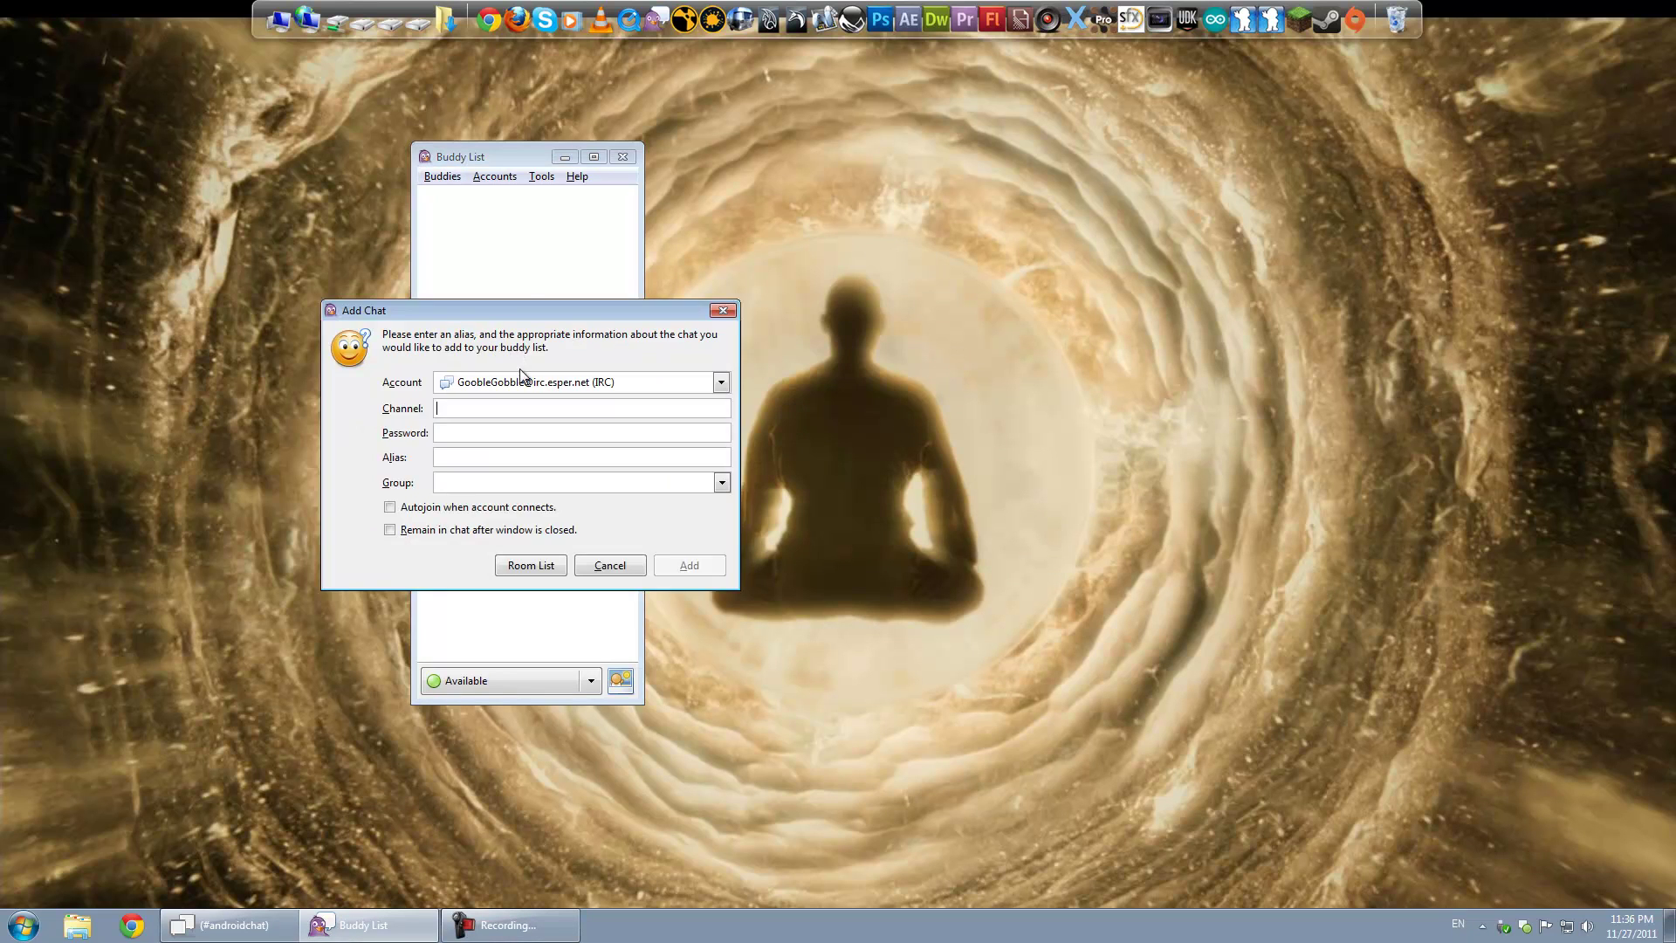
Step: Enter #bukkit as the channel for the EsperNet IRC account
{"action": "left_click_drag", "start_coordinate": [512, 311], "coordinate": [634, 226]}
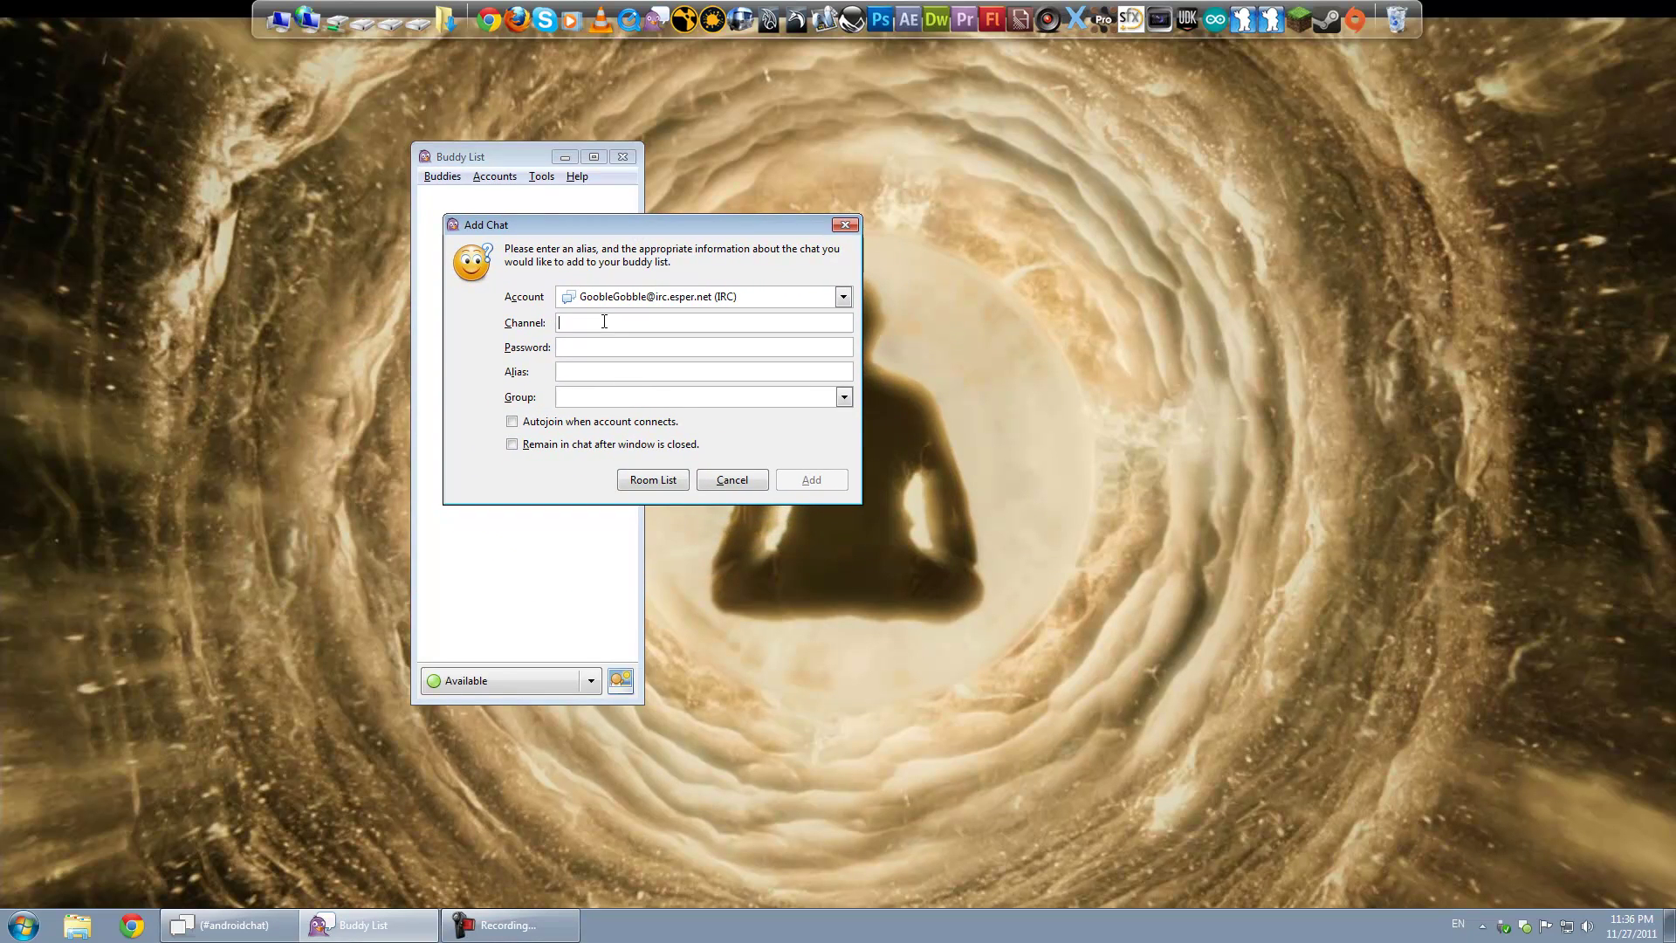
{"action": "type", "text": "#"}
{"action": "type", "text": "bukkit"}
{"action": "left_click_drag", "start_coordinate": [756, 225], "coordinate": [743, 214]}
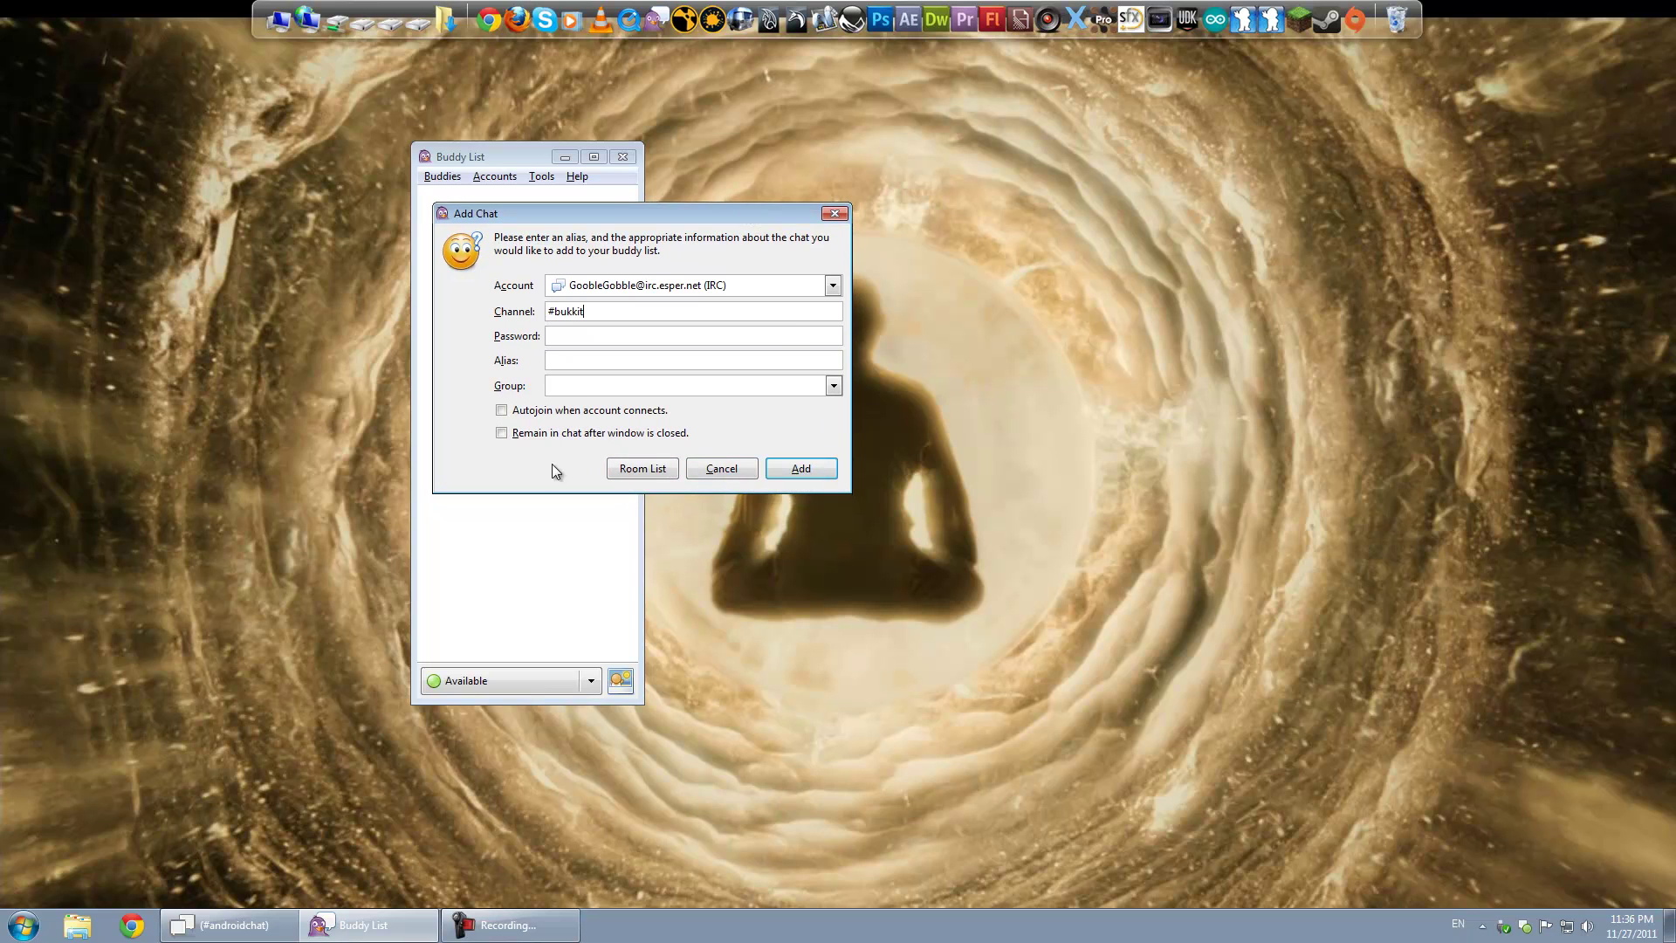
Step: Add #bukkit to the Buddy List and join the channel
{"action": "left_click", "coordinate": [798, 467]}
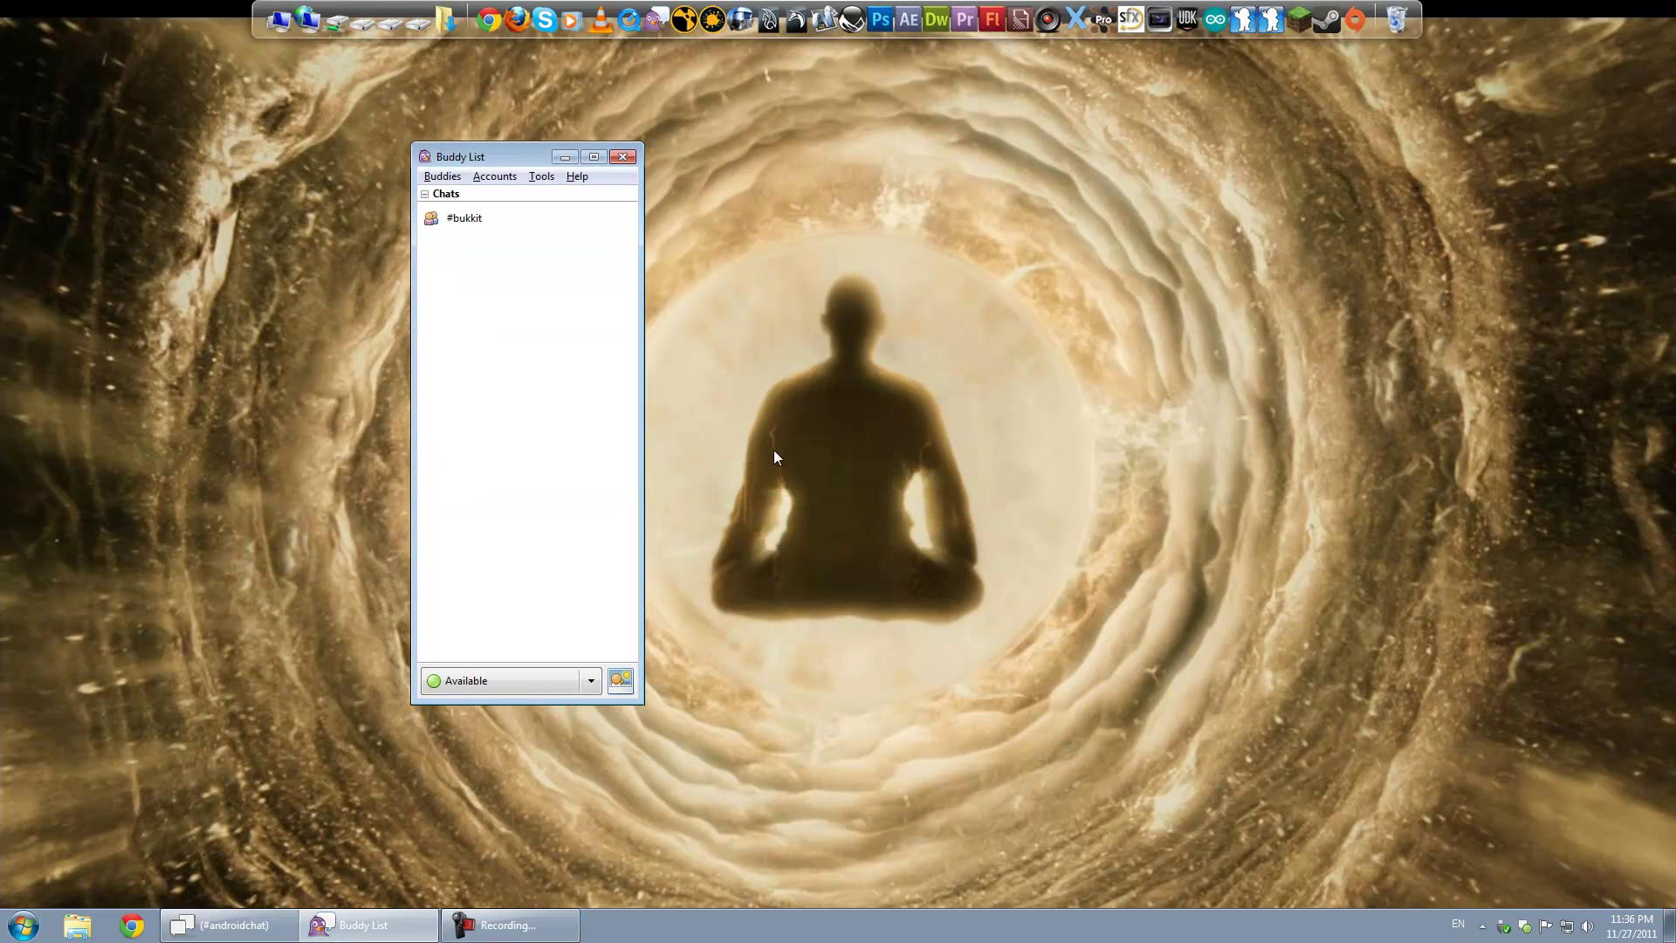
{"action": "left_click", "coordinate": [482, 221]}
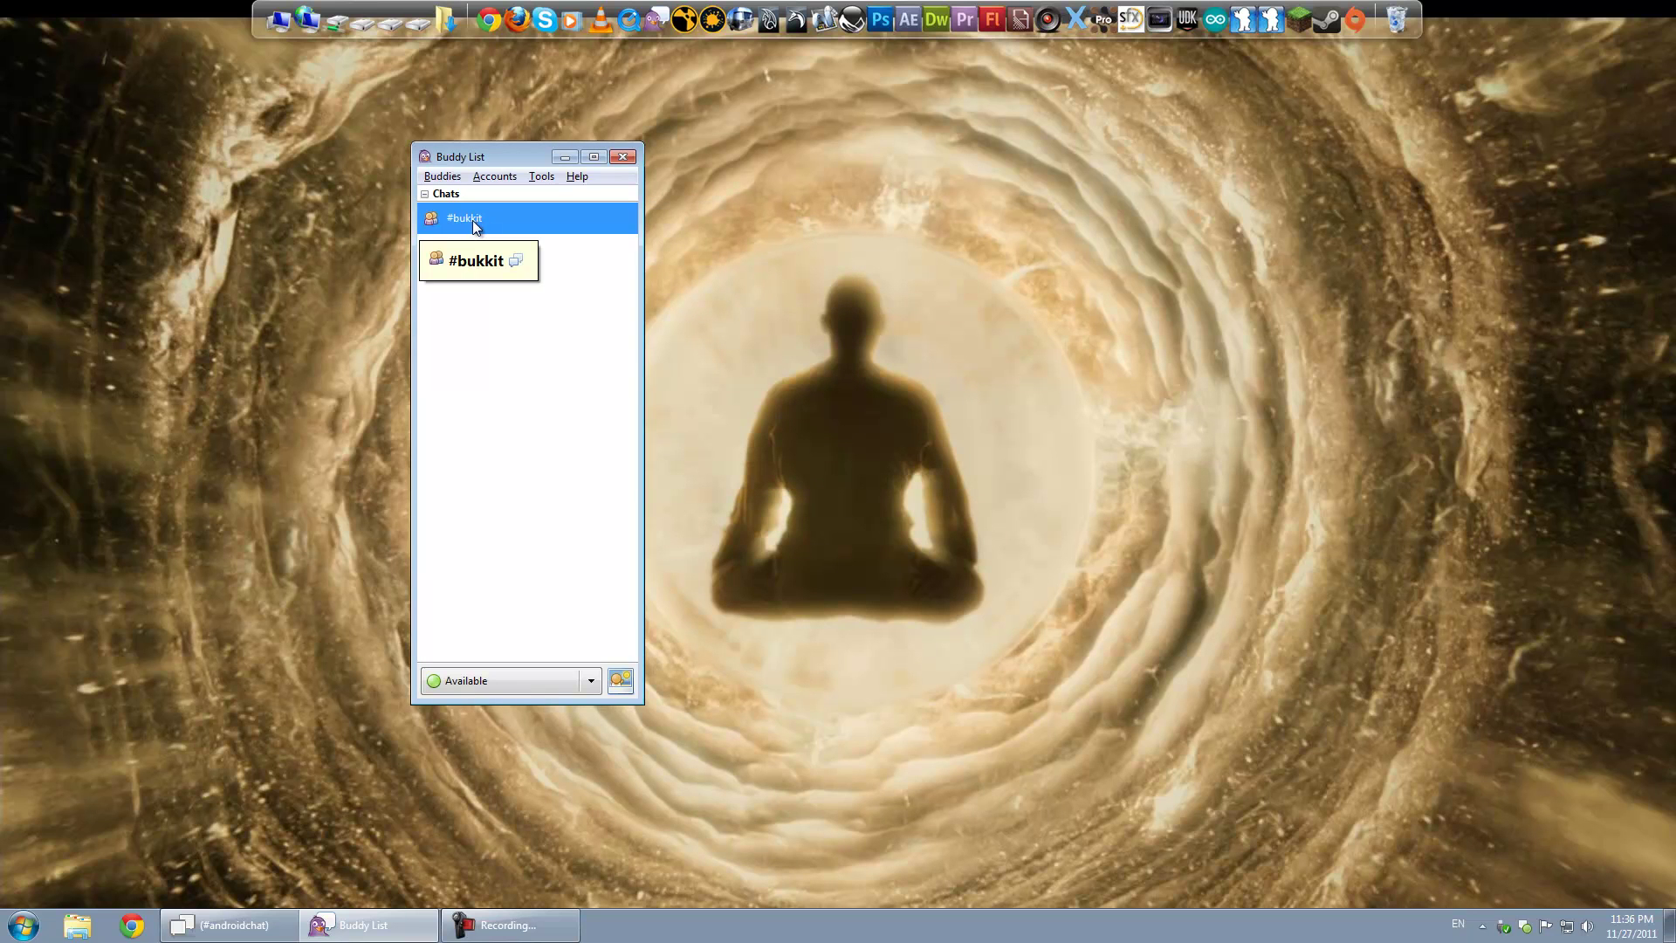
{"action": "double_click", "coordinate": [476, 220]}
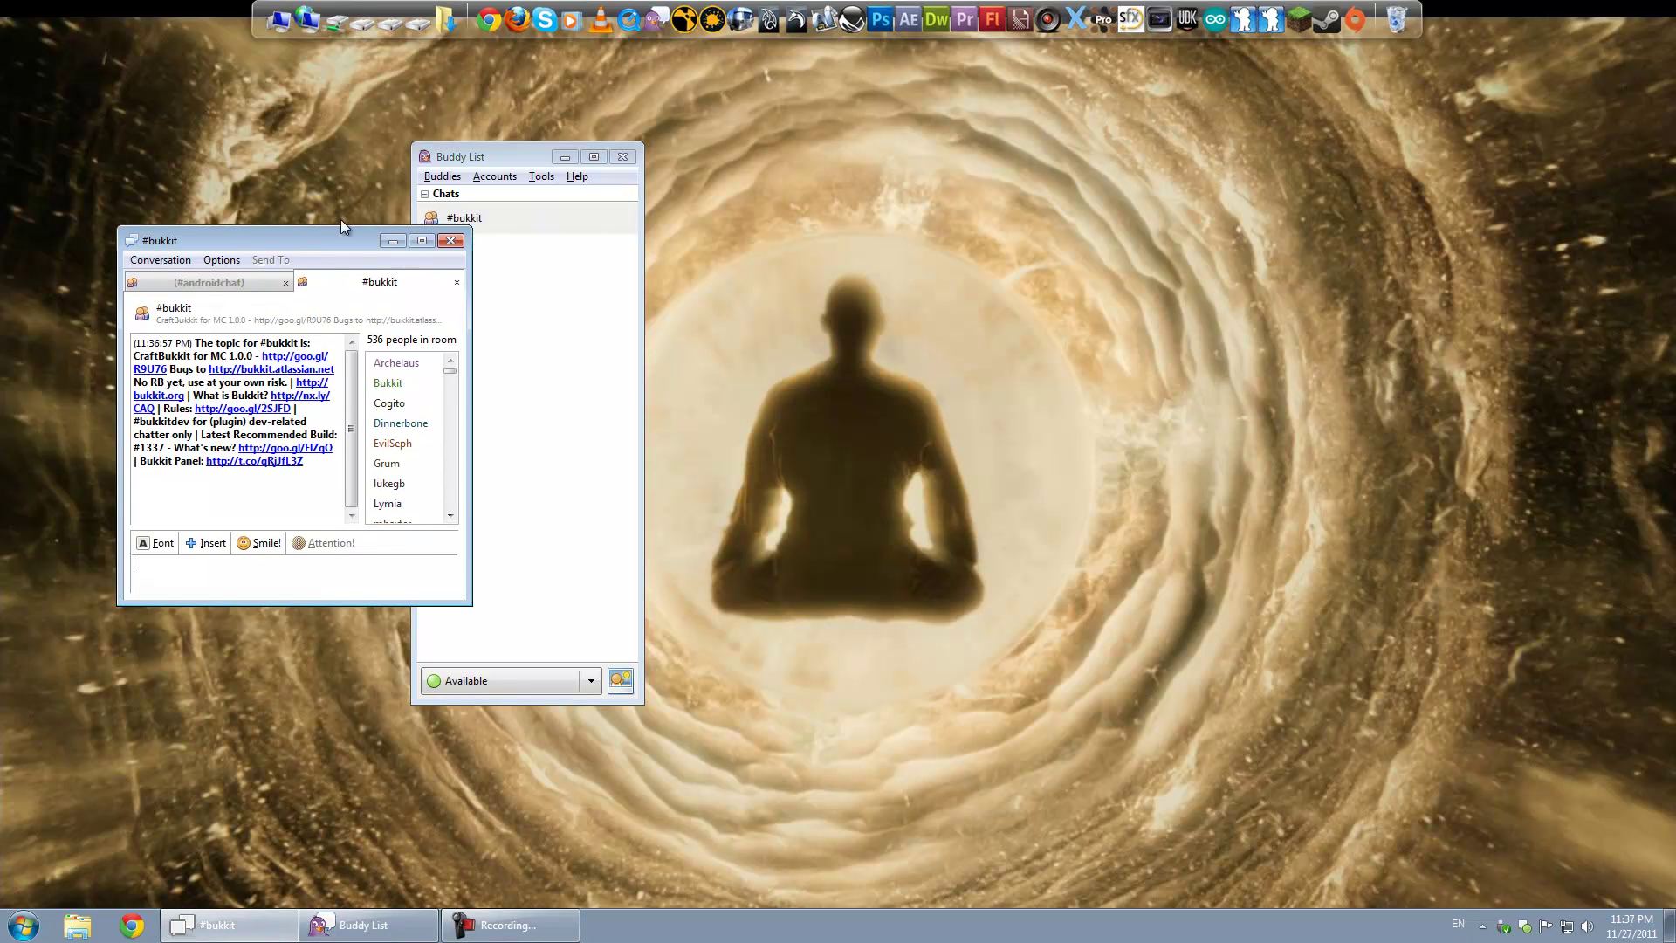
{"action": "left_click_drag", "start_coordinate": [297, 227], "coordinate": [862, 201]}
Step: Close the #androidchat tab, enlarge the conversation window and send 'Hello' to #bukkit
{"action": "left_click", "coordinate": [447, 296]}
{"action": "left_click", "coordinate": [450, 297]}
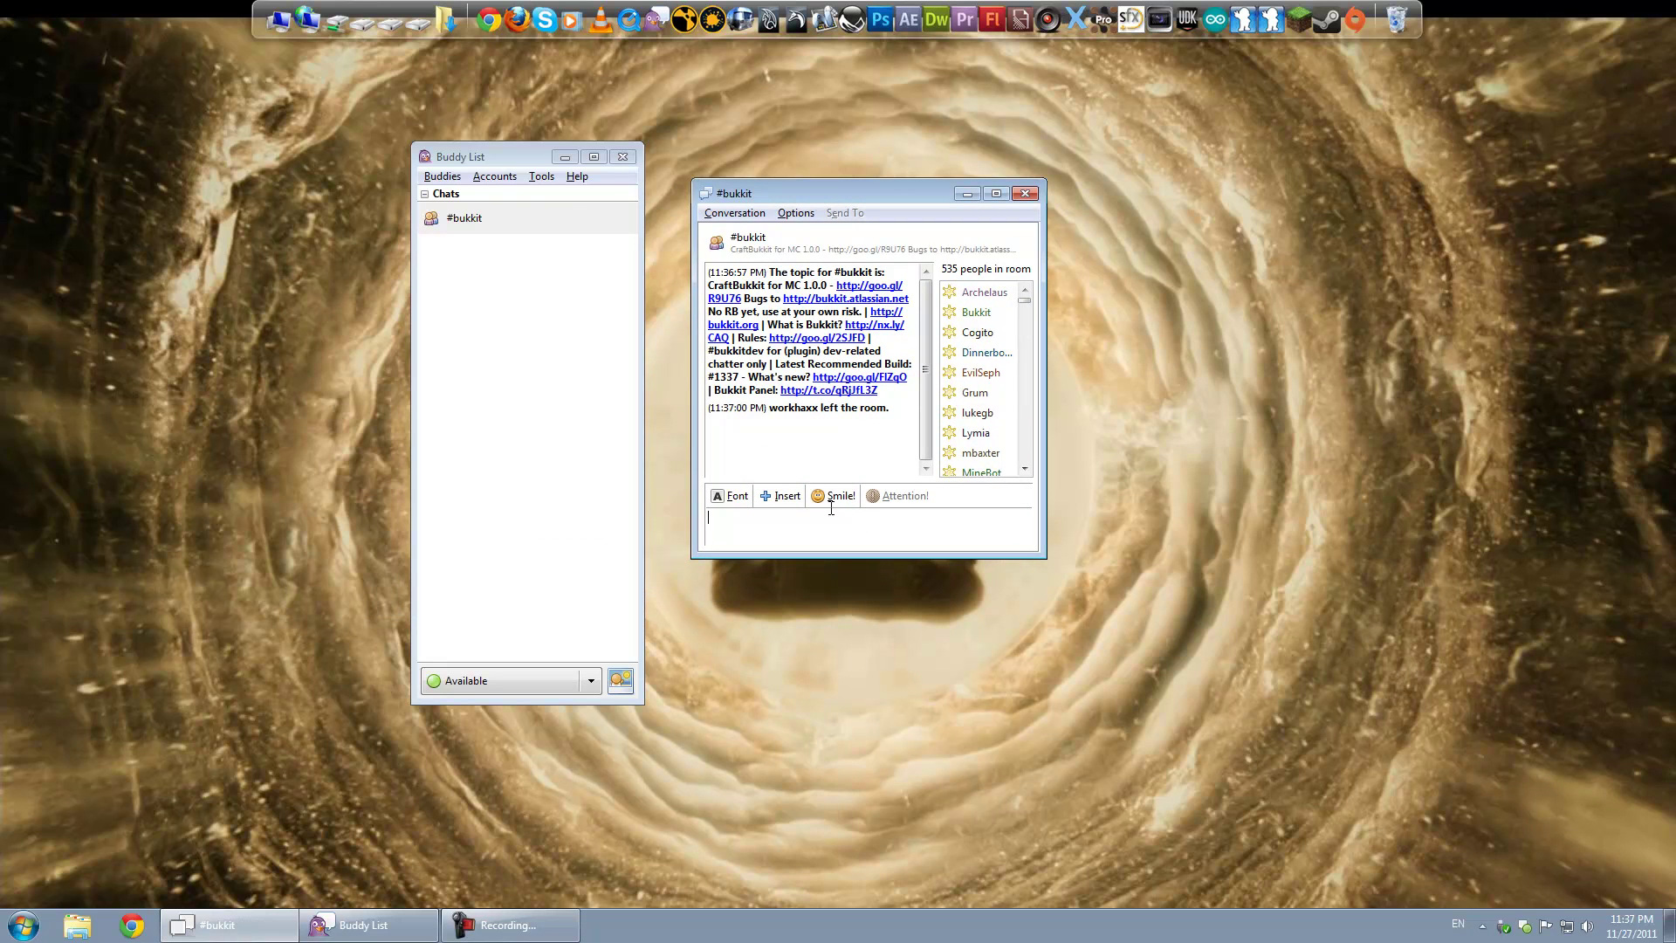
{"action": "left_click_drag", "start_coordinate": [1044, 555], "coordinate": [1207, 607]}
{"action": "left_click_drag", "start_coordinate": [1097, 392], "coordinate": [1087, 393]}
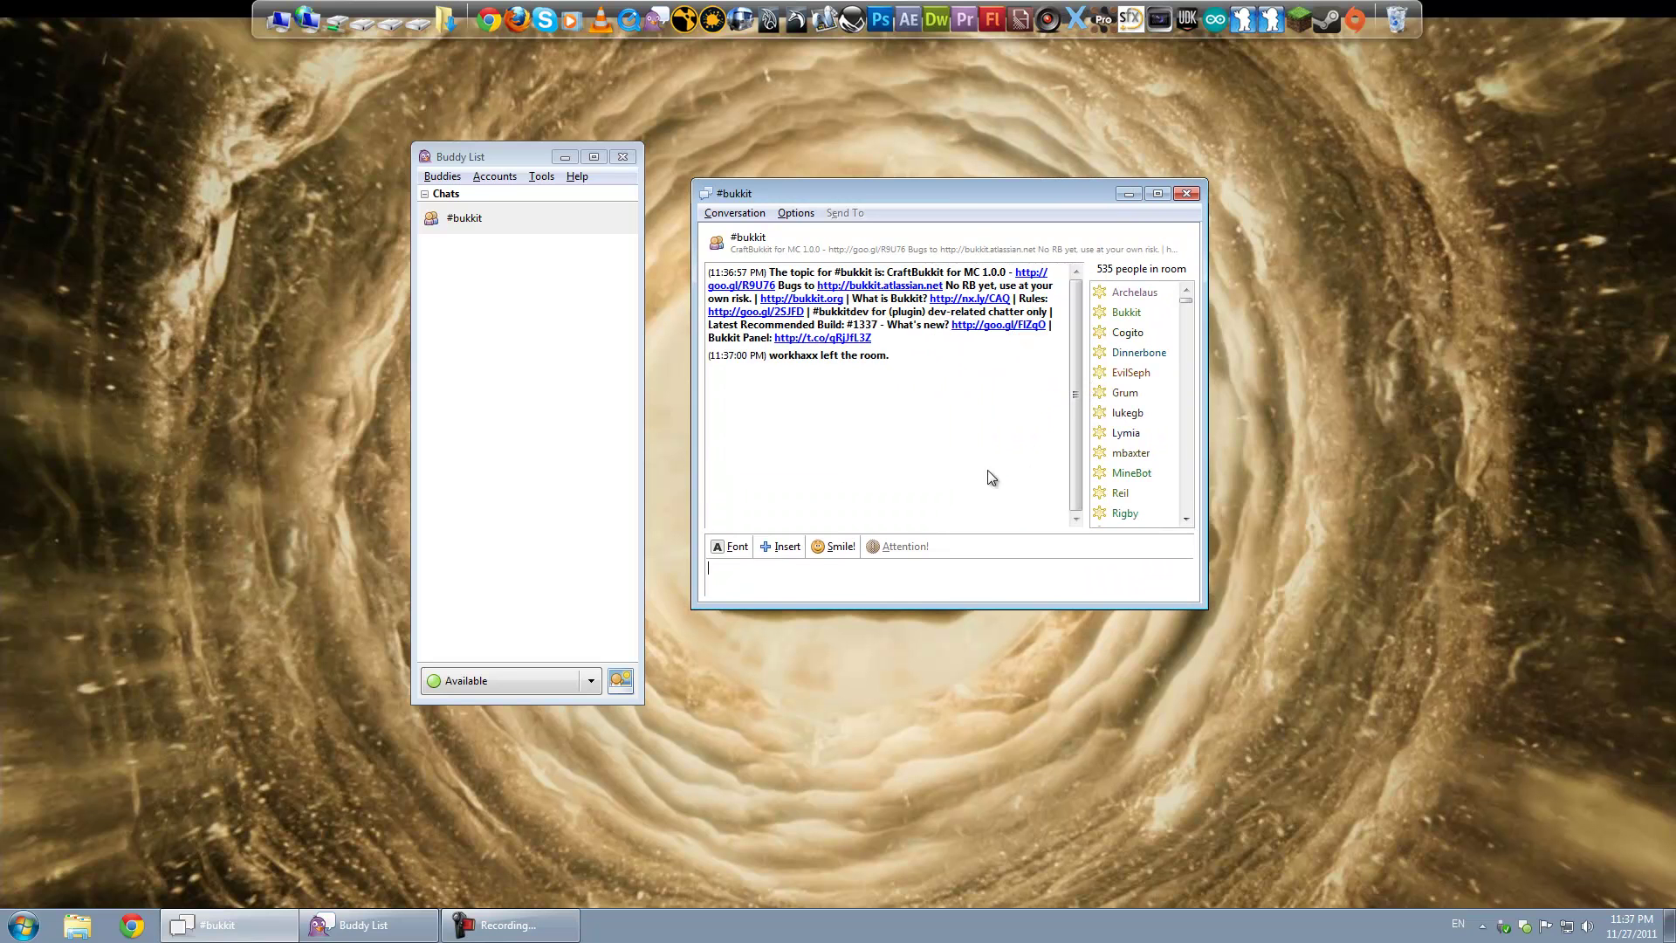
{"action": "type", "text": "Hello"}
{"action": "key", "text": "Return"}
Step: Send '/msg NickServ Register' from the #bukkit message box
{"action": "type", "text": "/msg"}
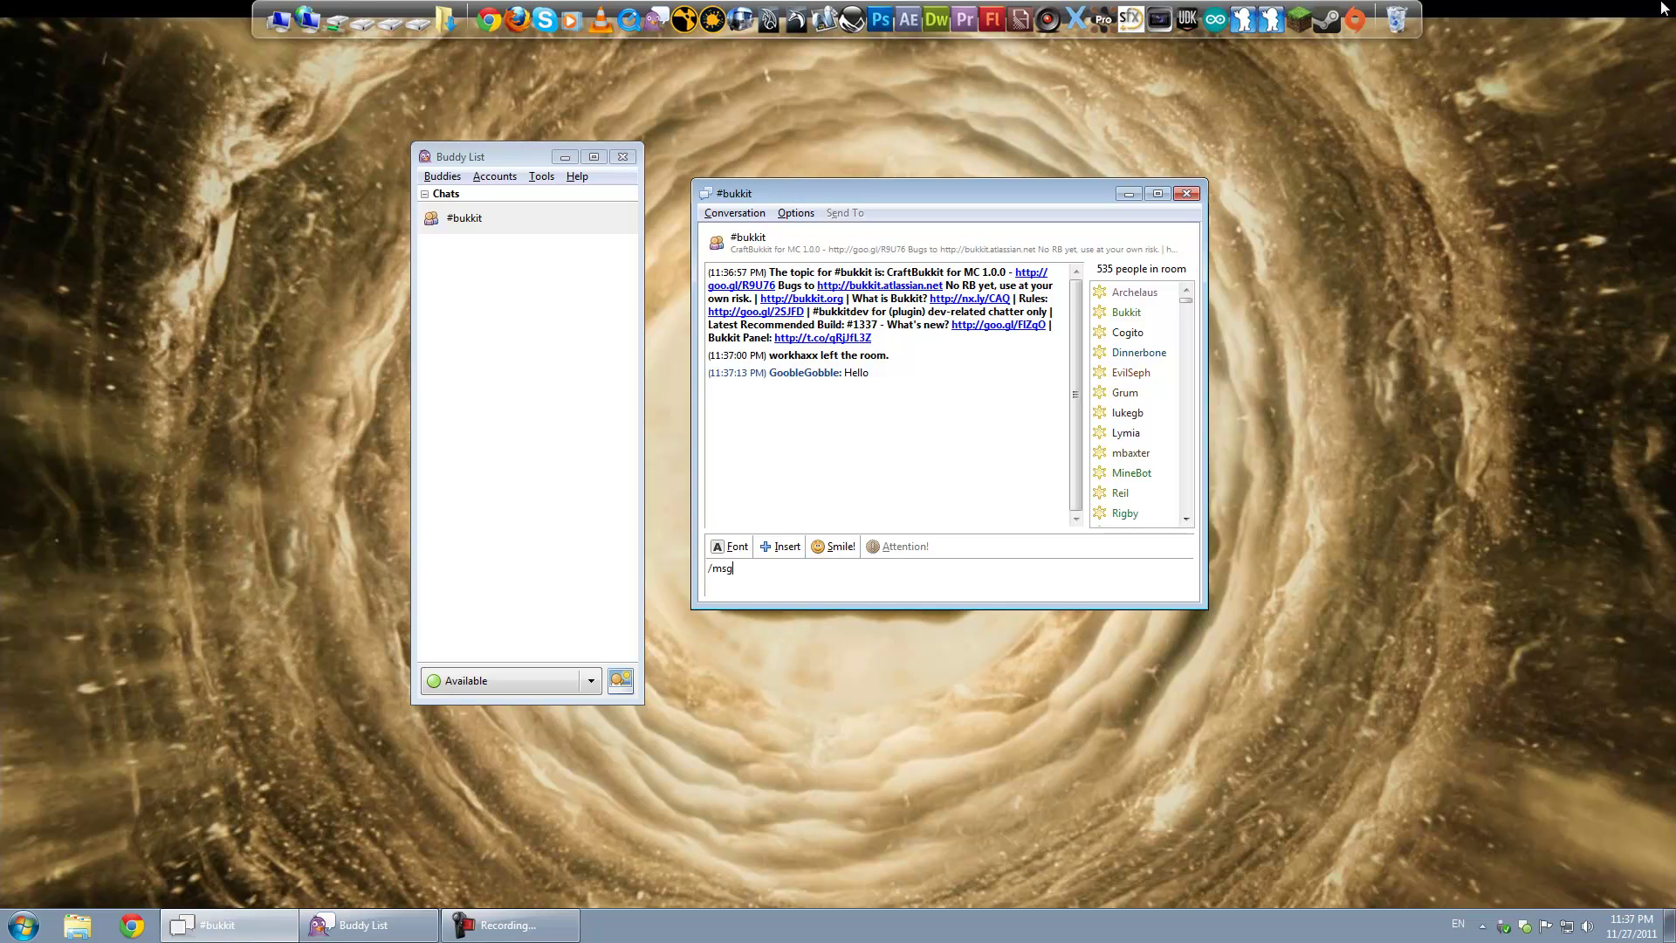
{"action": "left_click_drag", "start_coordinate": [863, 185], "coordinate": [861, 213]}
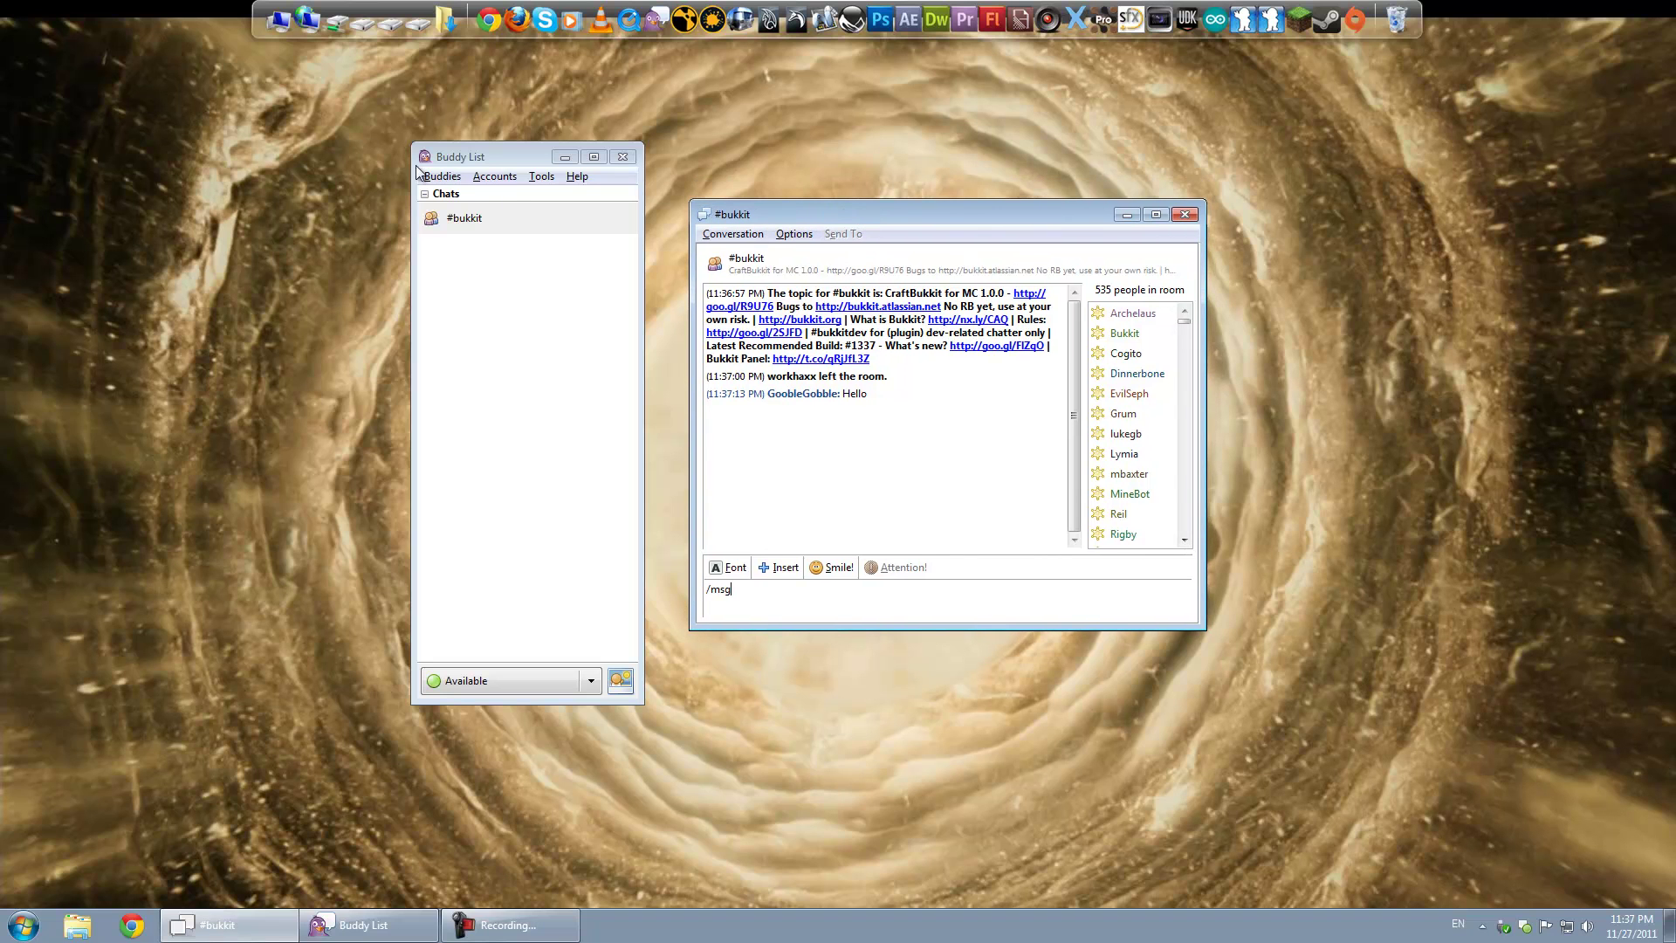
{"action": "type", "text": "NickServ"}
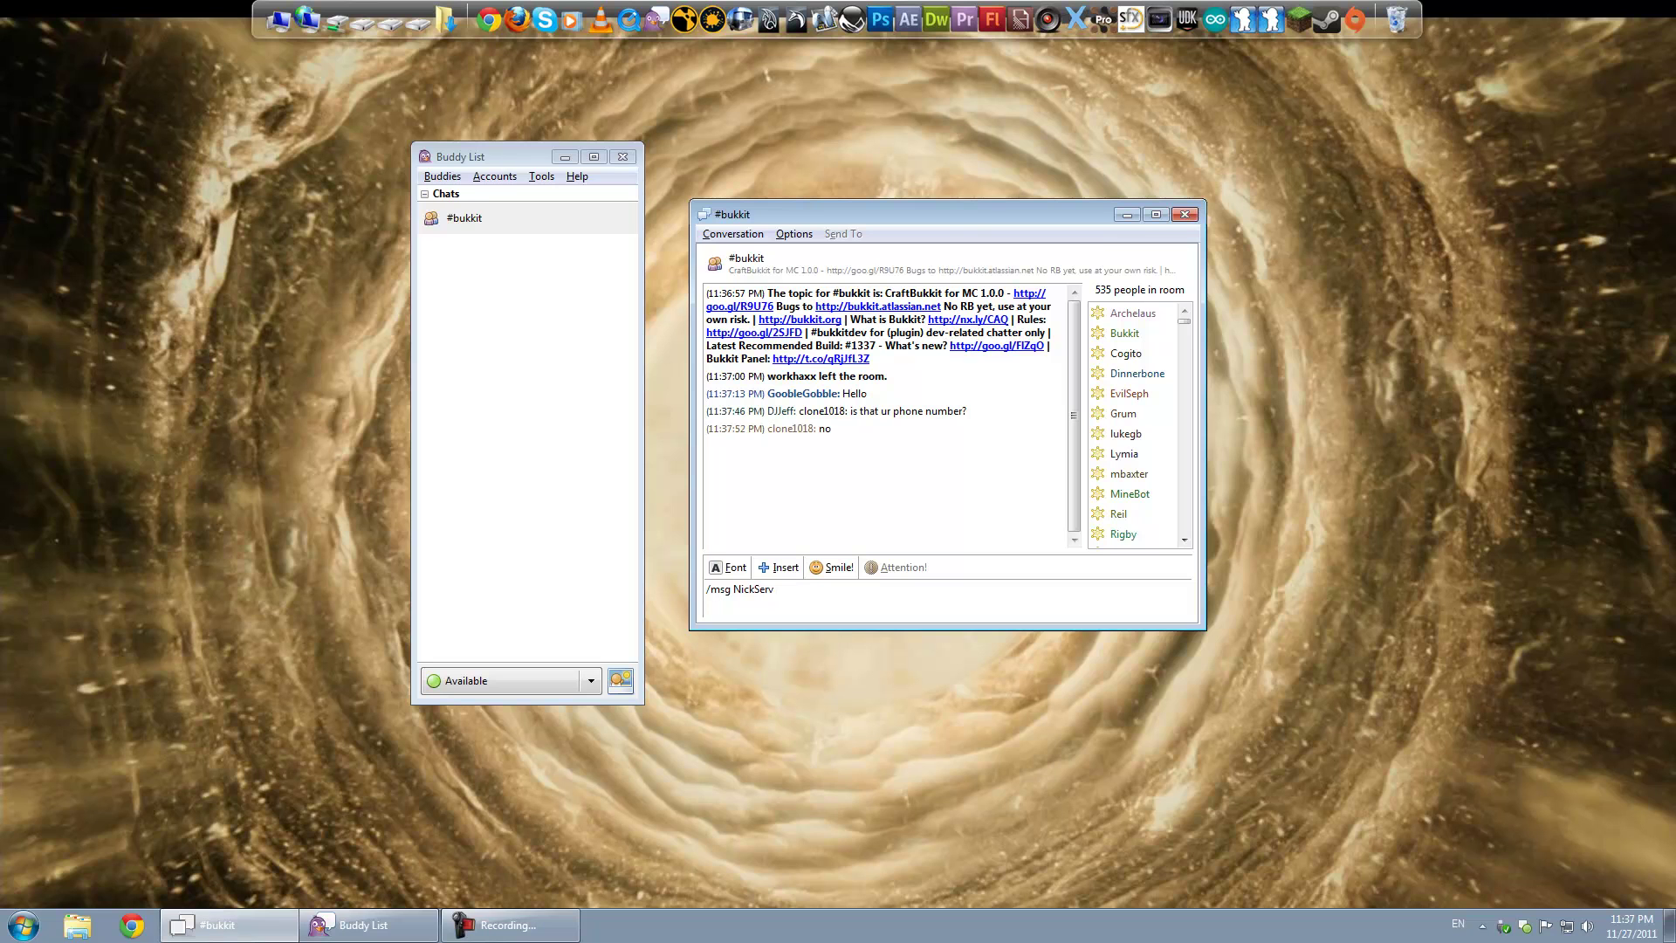
{"action": "type", "text": "Register"}
{"action": "key", "text": "Return"}
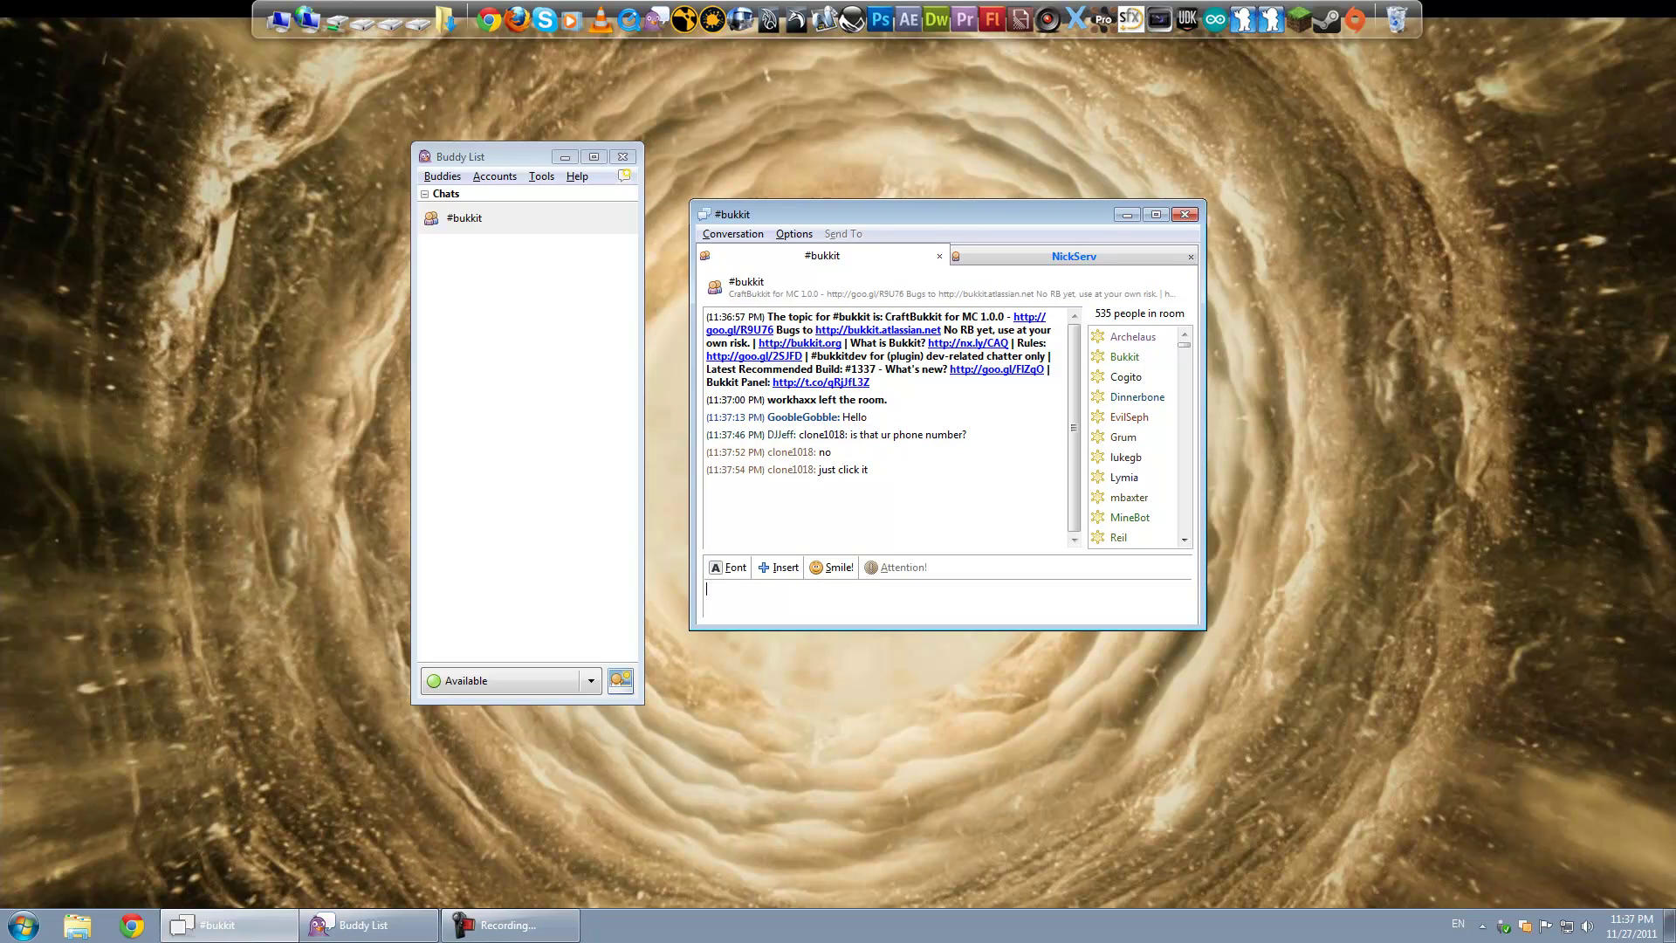
Step: Switch to the NickServ tab and read its REGISTER <password> <email> syntax notice
{"action": "left_click", "coordinate": [1016, 255]}
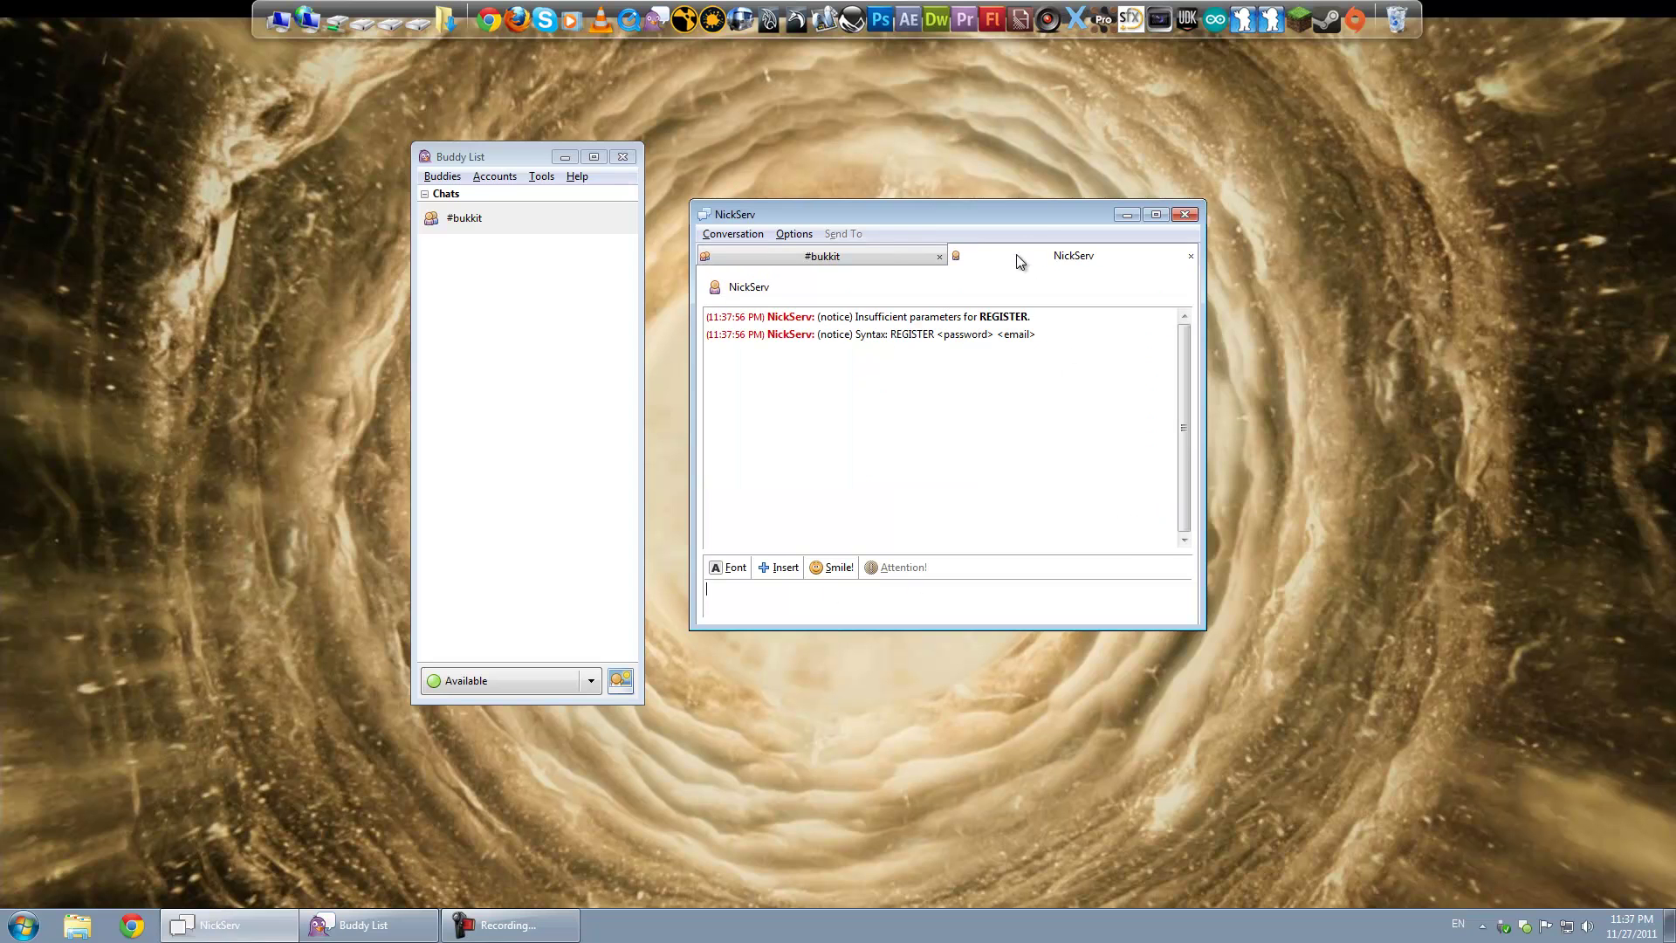
{"action": "left_click", "coordinate": [932, 255]}
{"action": "left_click", "coordinate": [987, 257]}
{"action": "left_click_drag", "start_coordinate": [1020, 216], "coordinate": [997, 218]}
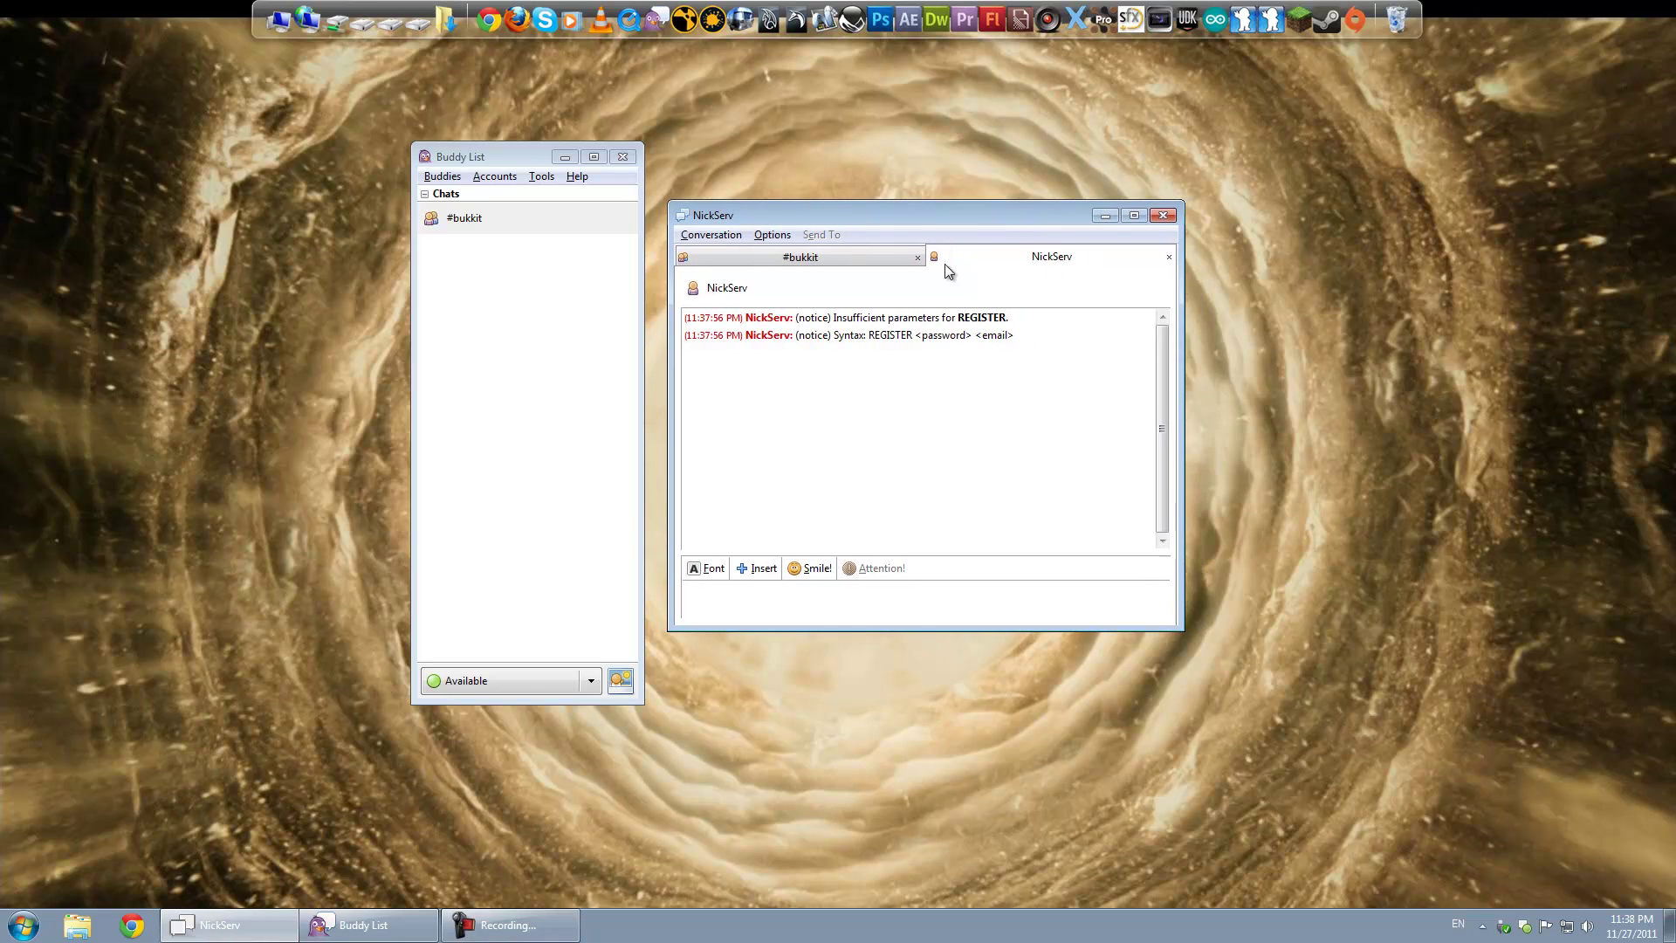
{"action": "mouse_move", "coordinate": [833, 339]}
{"action": "left_mouse_down"}
{"action": "mouse_move", "coordinate": [1030, 342]}
{"action": "mouse_move", "coordinate": [831, 345]}
{"action": "left_mouse_up"}
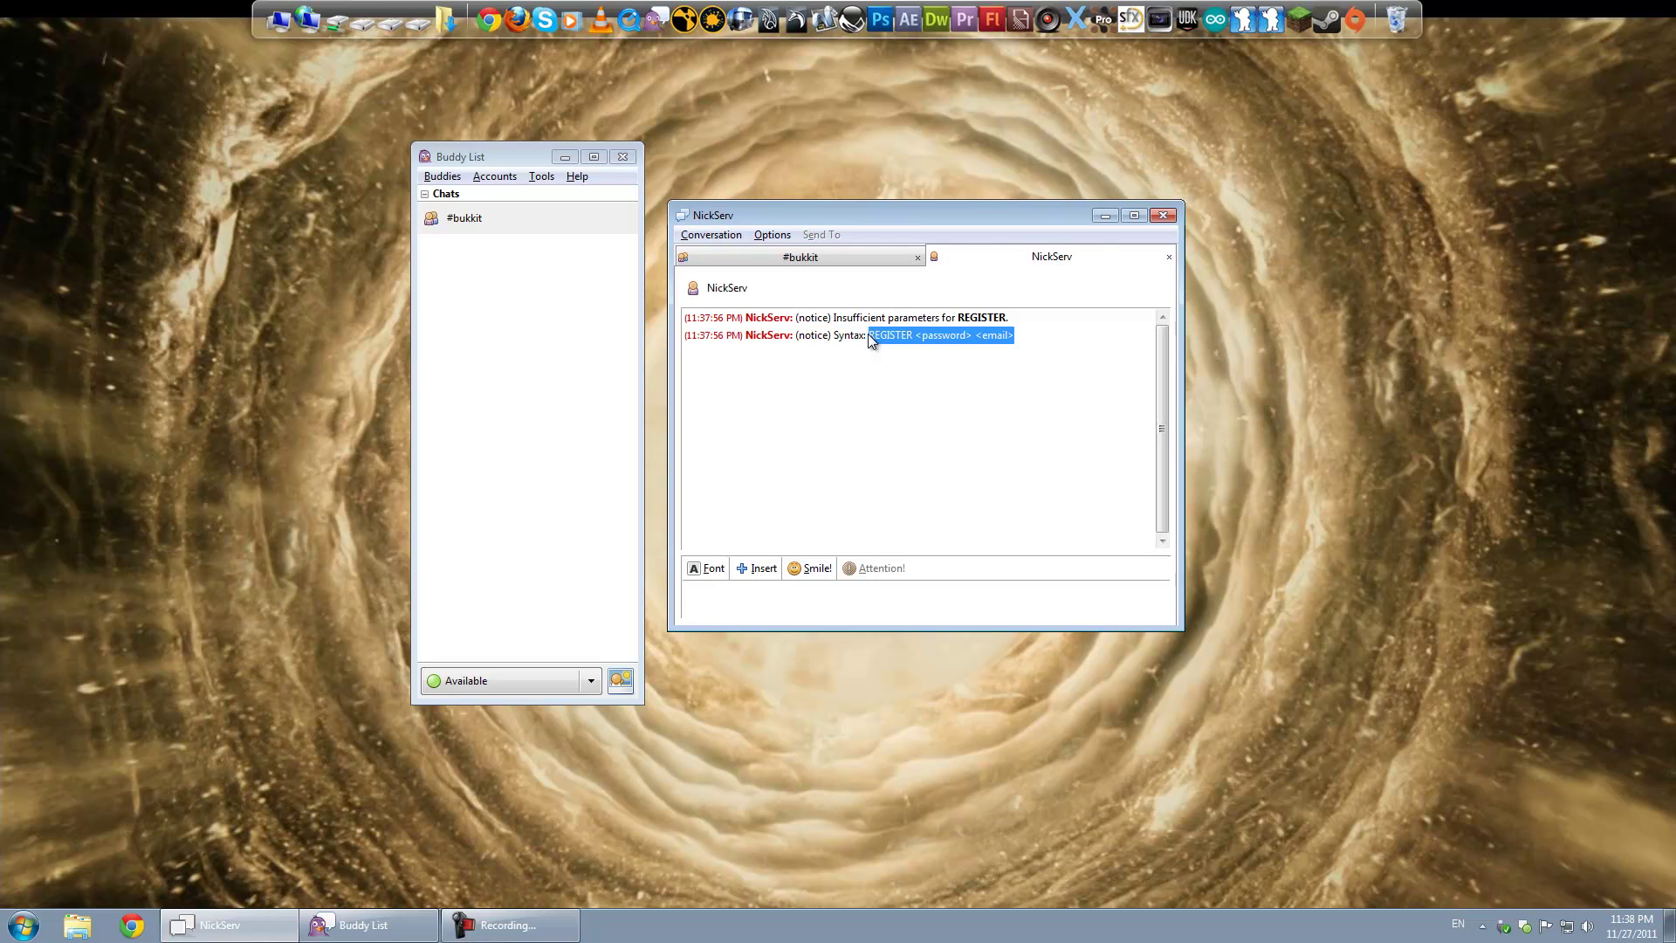
{"action": "left_click", "coordinate": [1002, 337]}
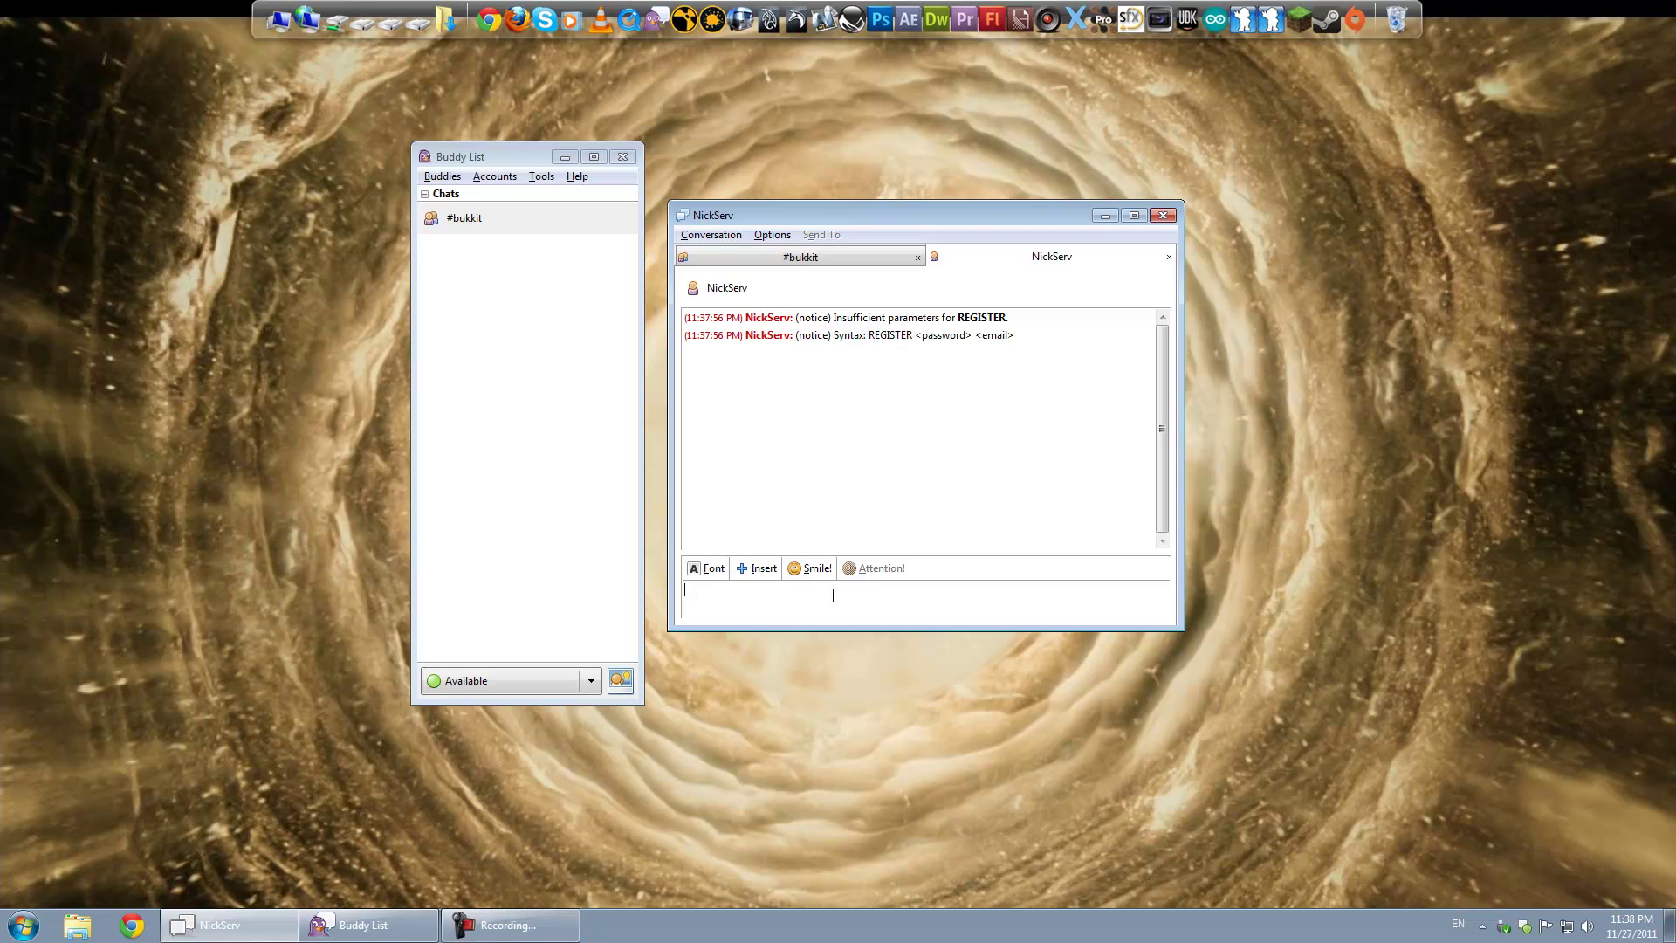
{"action": "type", "text": "/msg Nickserv"}
{"action": "left_click_drag", "start_coordinate": [774, 594], "coordinate": [562, 569]}
{"action": "key", "text": "BackSpace"}
{"action": "type", "text": "Register password email@gmail.com"}
{"action": "left_click_drag", "start_coordinate": [950, 621], "coordinate": [422, 553]}
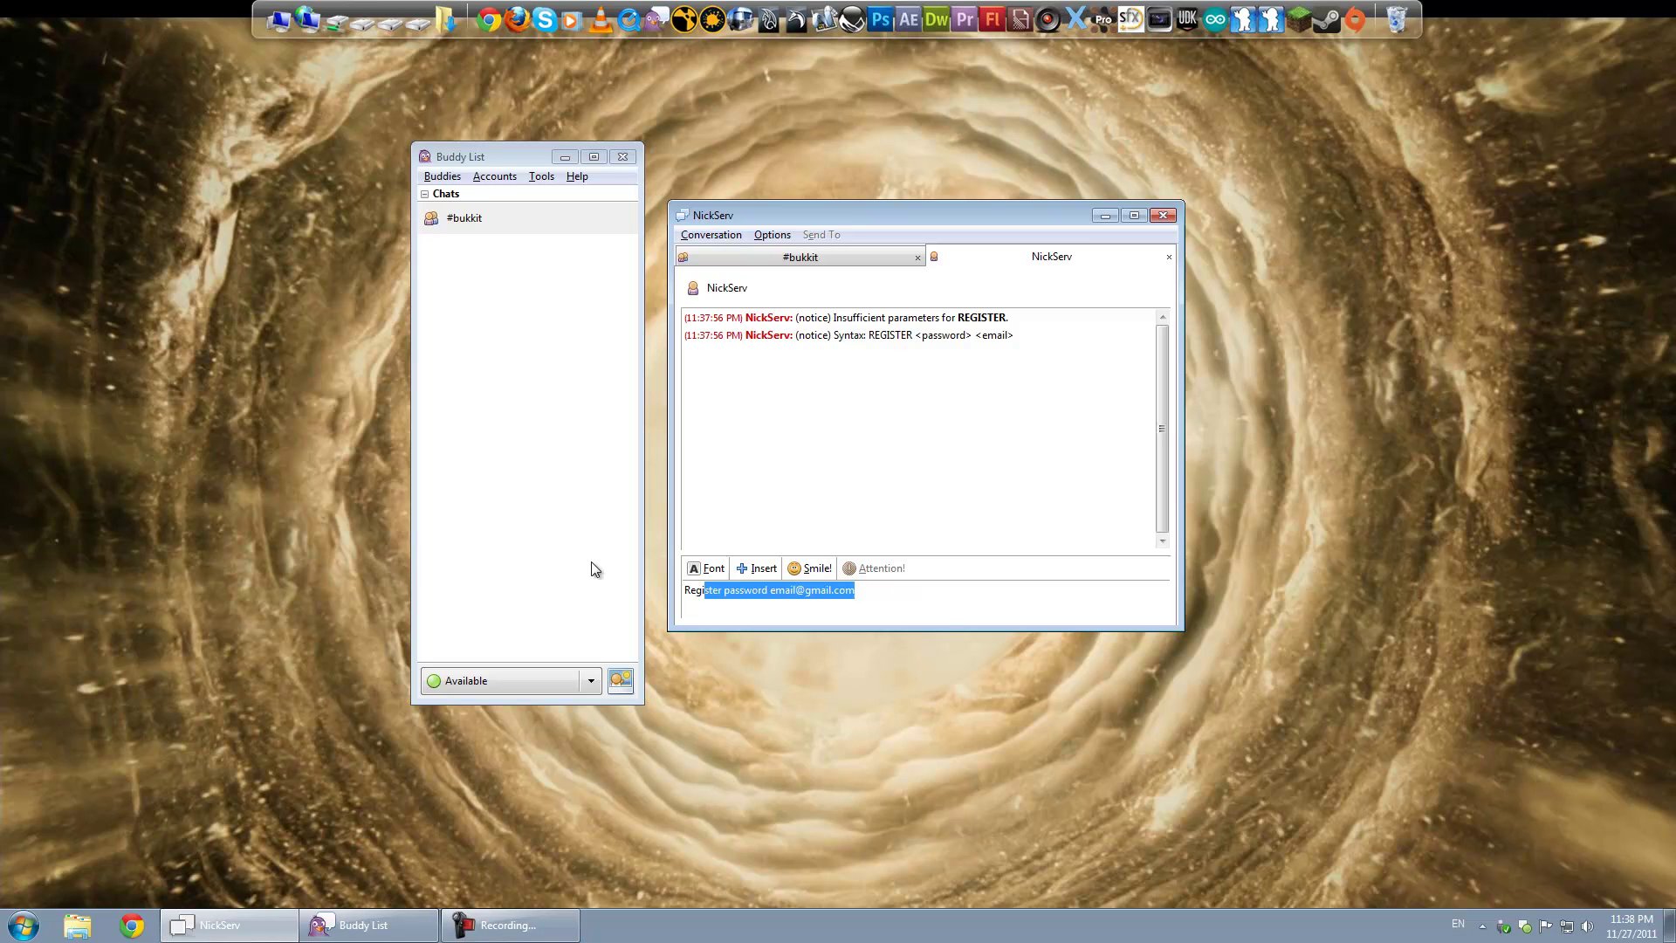
{"action": "left_click_drag", "start_coordinate": [888, 591], "coordinate": [536, 563]}
{"action": "left_click_drag", "start_coordinate": [853, 593], "coordinate": [527, 564]}
{"action": "key", "text": "Delete"}
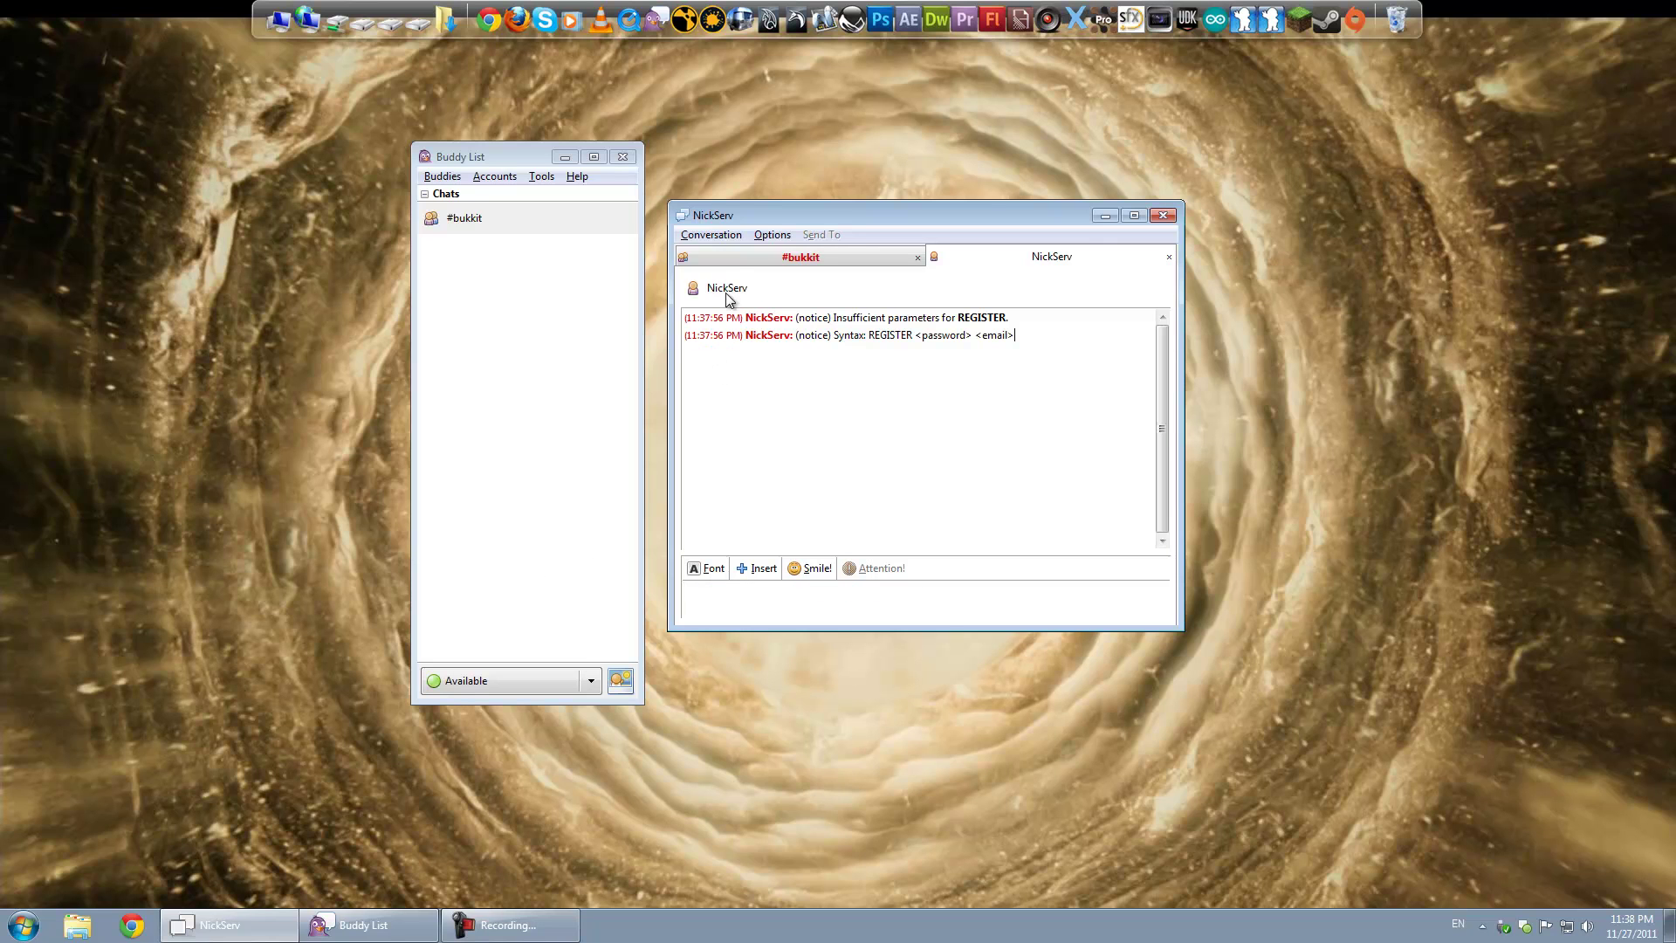
{"action": "left_click", "coordinate": [727, 258]}
{"action": "left_click", "coordinate": [960, 260]}
{"action": "left_click", "coordinate": [852, 254]}
{"action": "left_click", "coordinate": [965, 258]}
{"action": "left_click", "coordinate": [899, 257]}
{"action": "left_click", "coordinate": [952, 253]}
{"action": "left_click", "coordinate": [888, 256]}
{"action": "left_click", "coordinate": [990, 253]}
{"action": "left_click", "coordinate": [819, 255]}
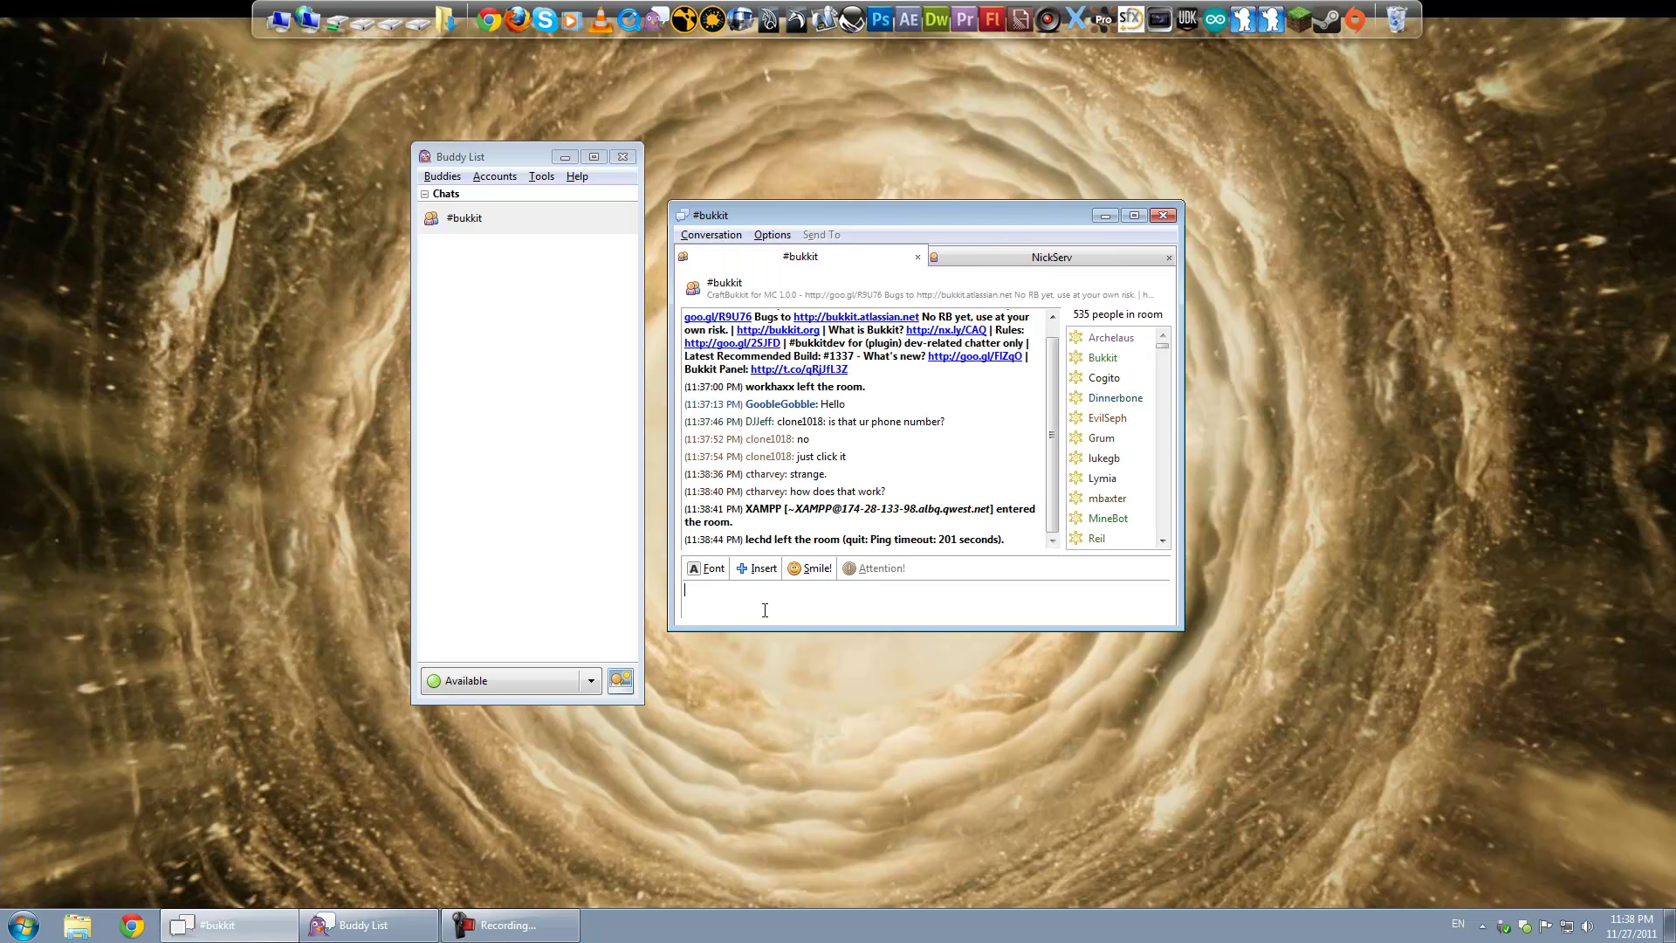
{"action": "left_click", "coordinate": [940, 258]}
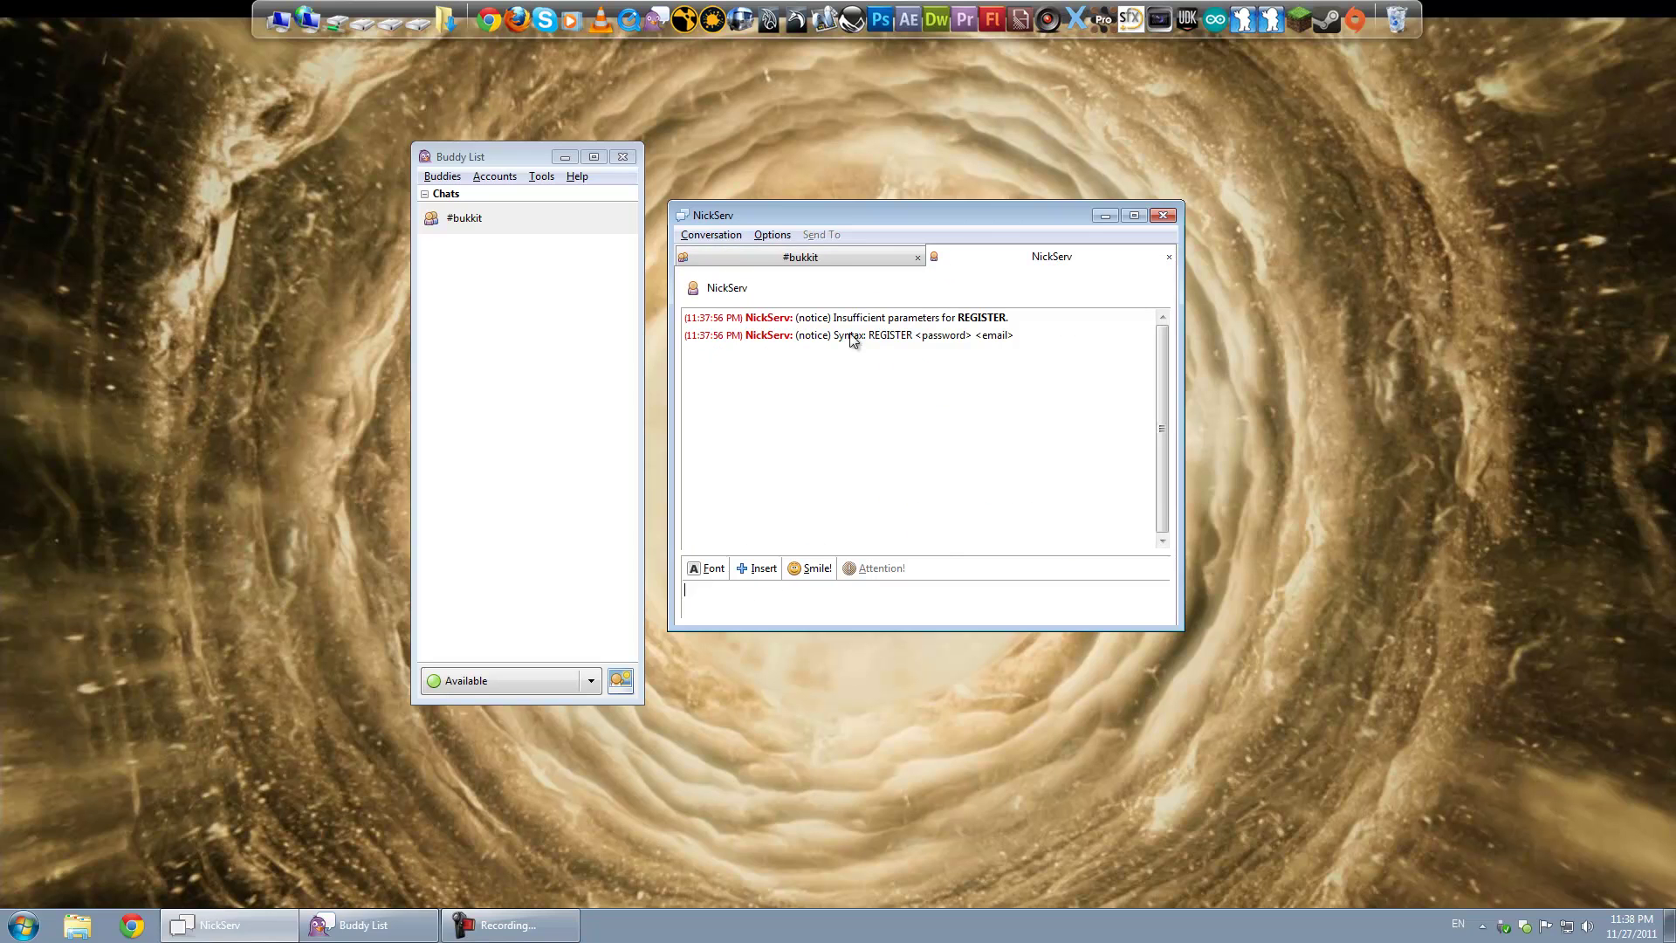
Step: Open the account manager and select the EsperNet IRC account
{"action": "left_click", "coordinate": [497, 177]}
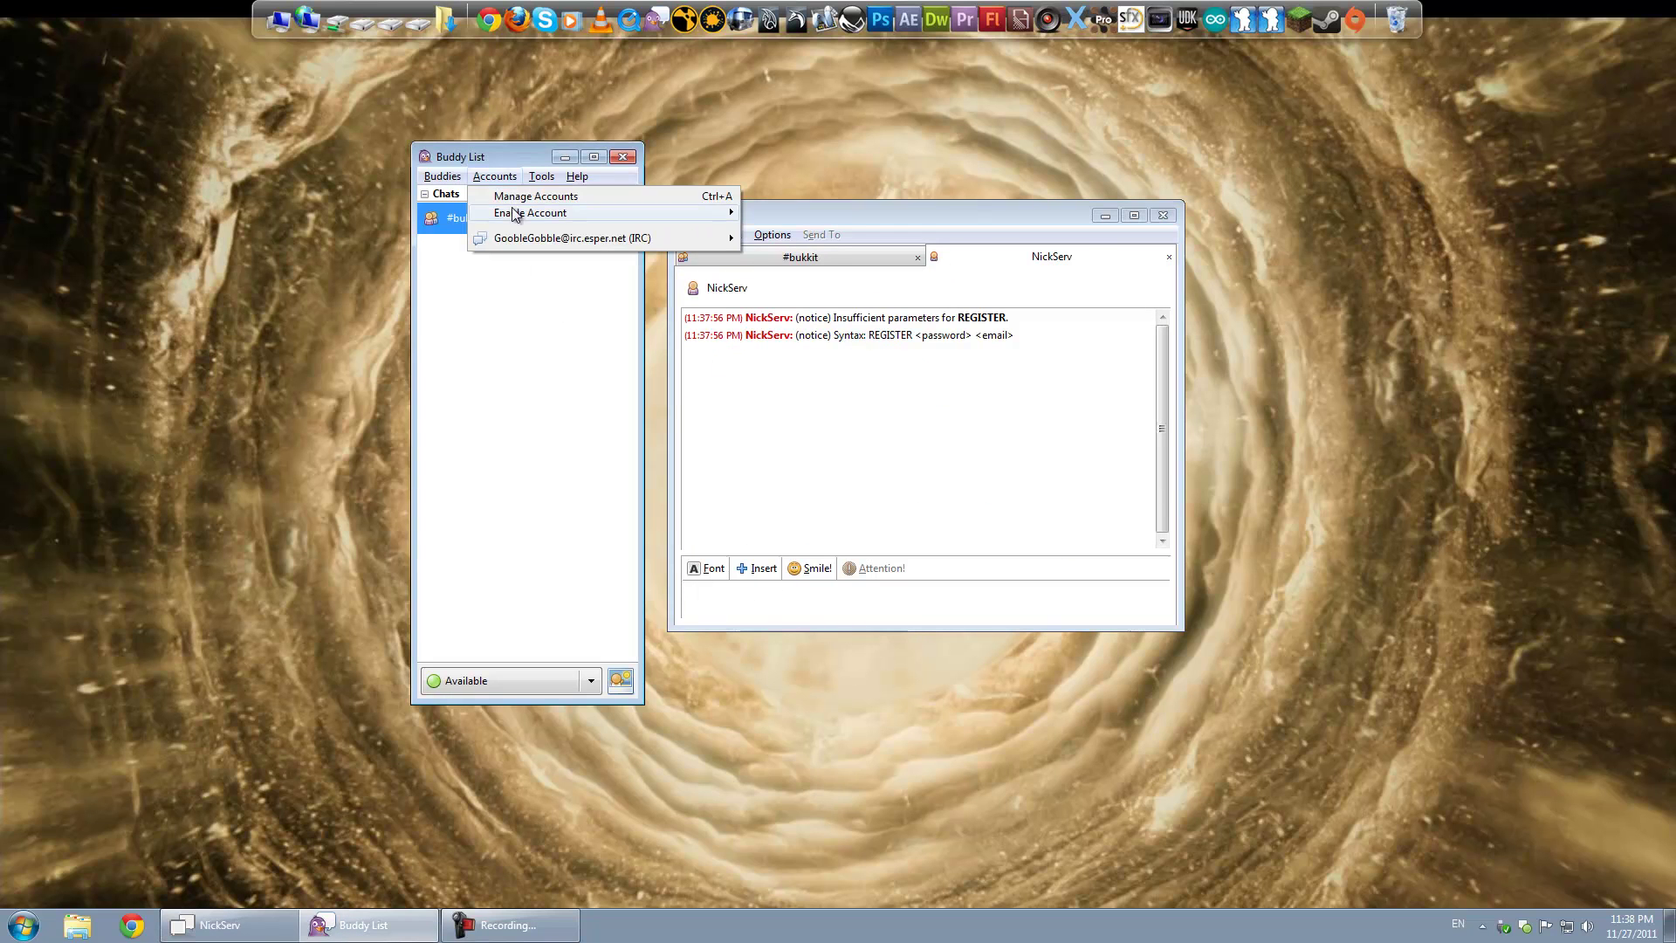
{"action": "left_click", "coordinate": [478, 254]}
{"action": "left_click", "coordinate": [495, 176]}
{"action": "left_click", "coordinate": [535, 196]}
{"action": "left_click_drag", "start_coordinate": [438, 150], "coordinate": [911, 438]}
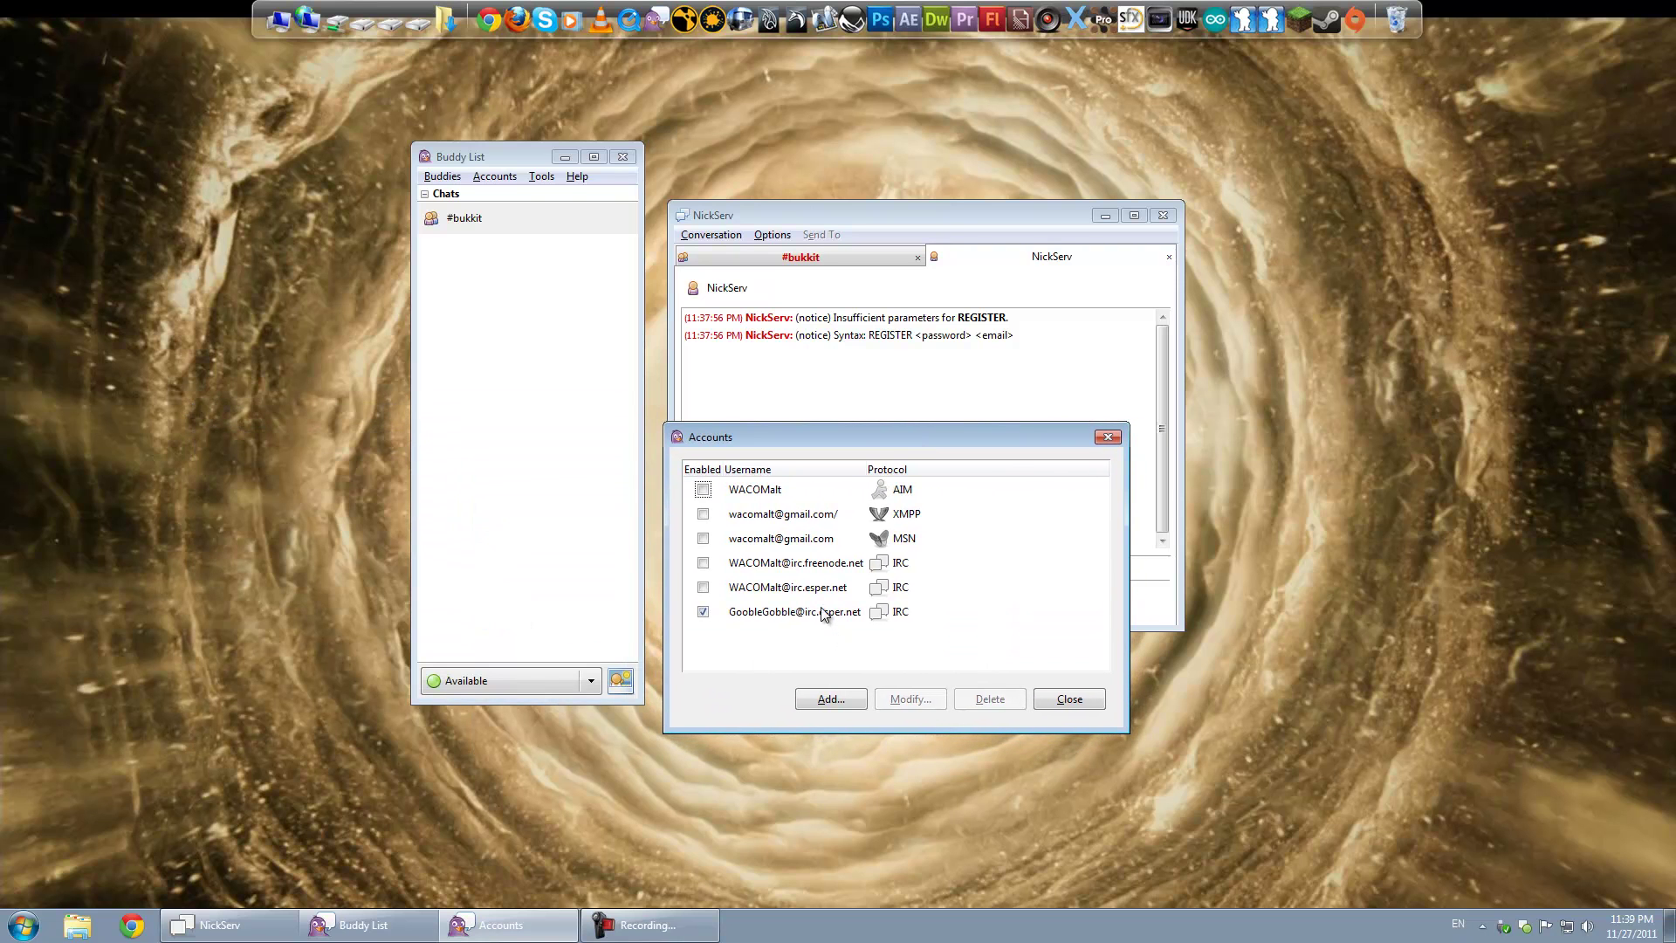
{"action": "left_click", "coordinate": [823, 614]}
Step: Check the EsperNet account's settings without changes, then uncheck its Enabled box
{"action": "left_click", "coordinate": [494, 176]}
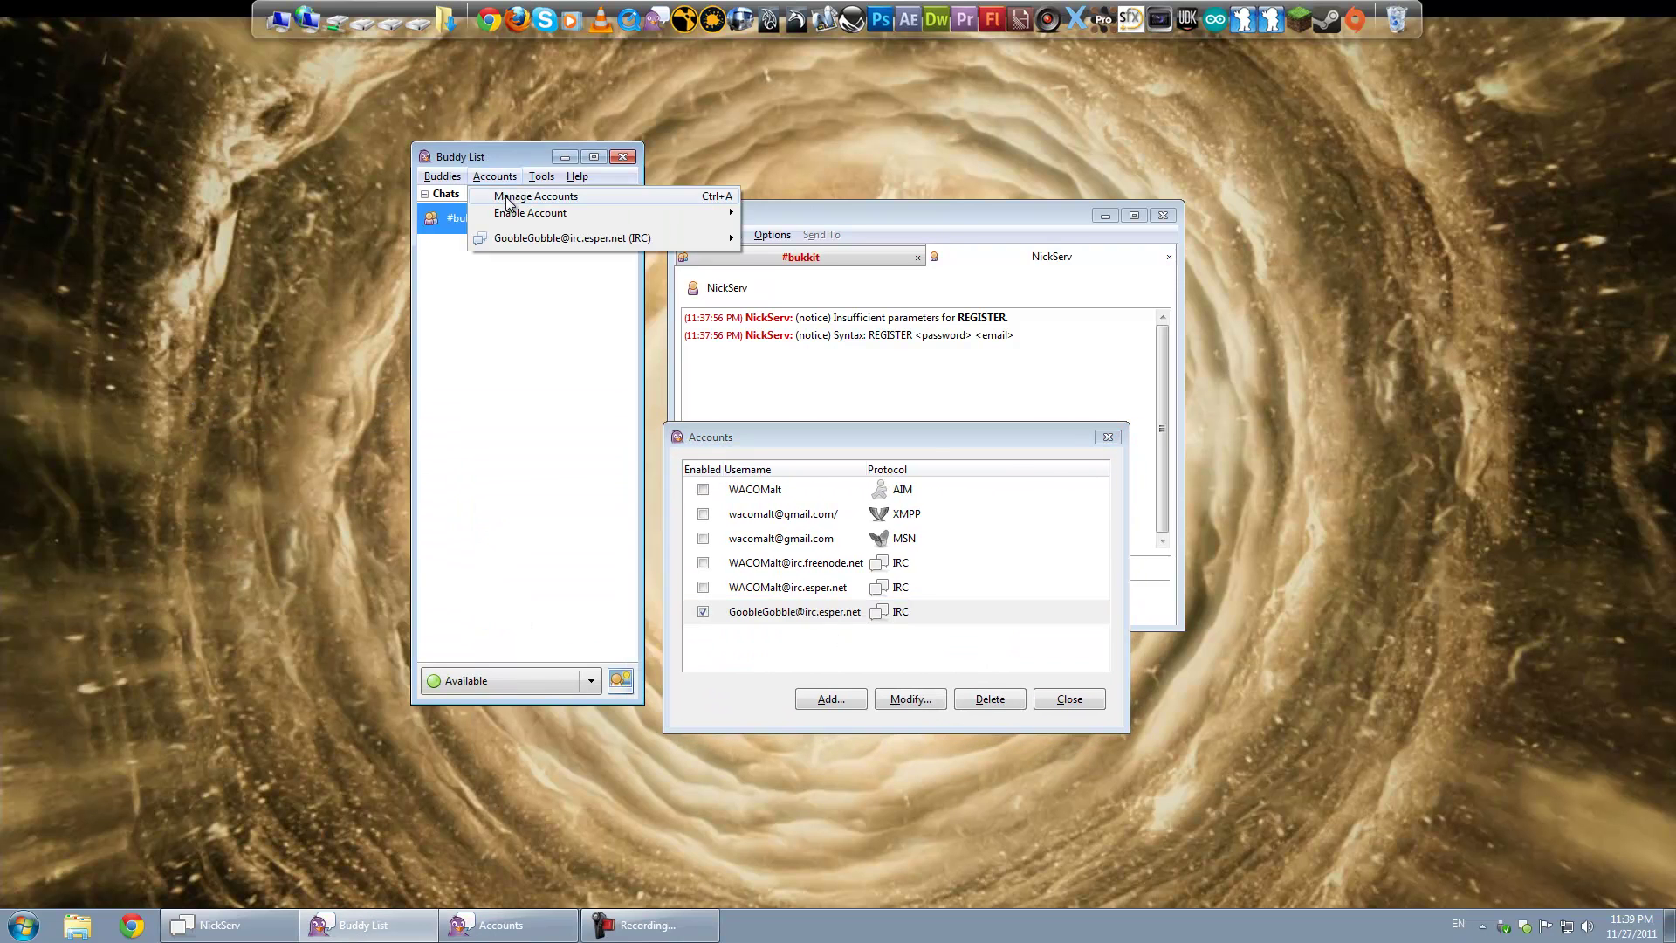
{"action": "left_click", "coordinate": [779, 356]}
{"action": "left_click_drag", "start_coordinate": [883, 438], "coordinate": [861, 406]}
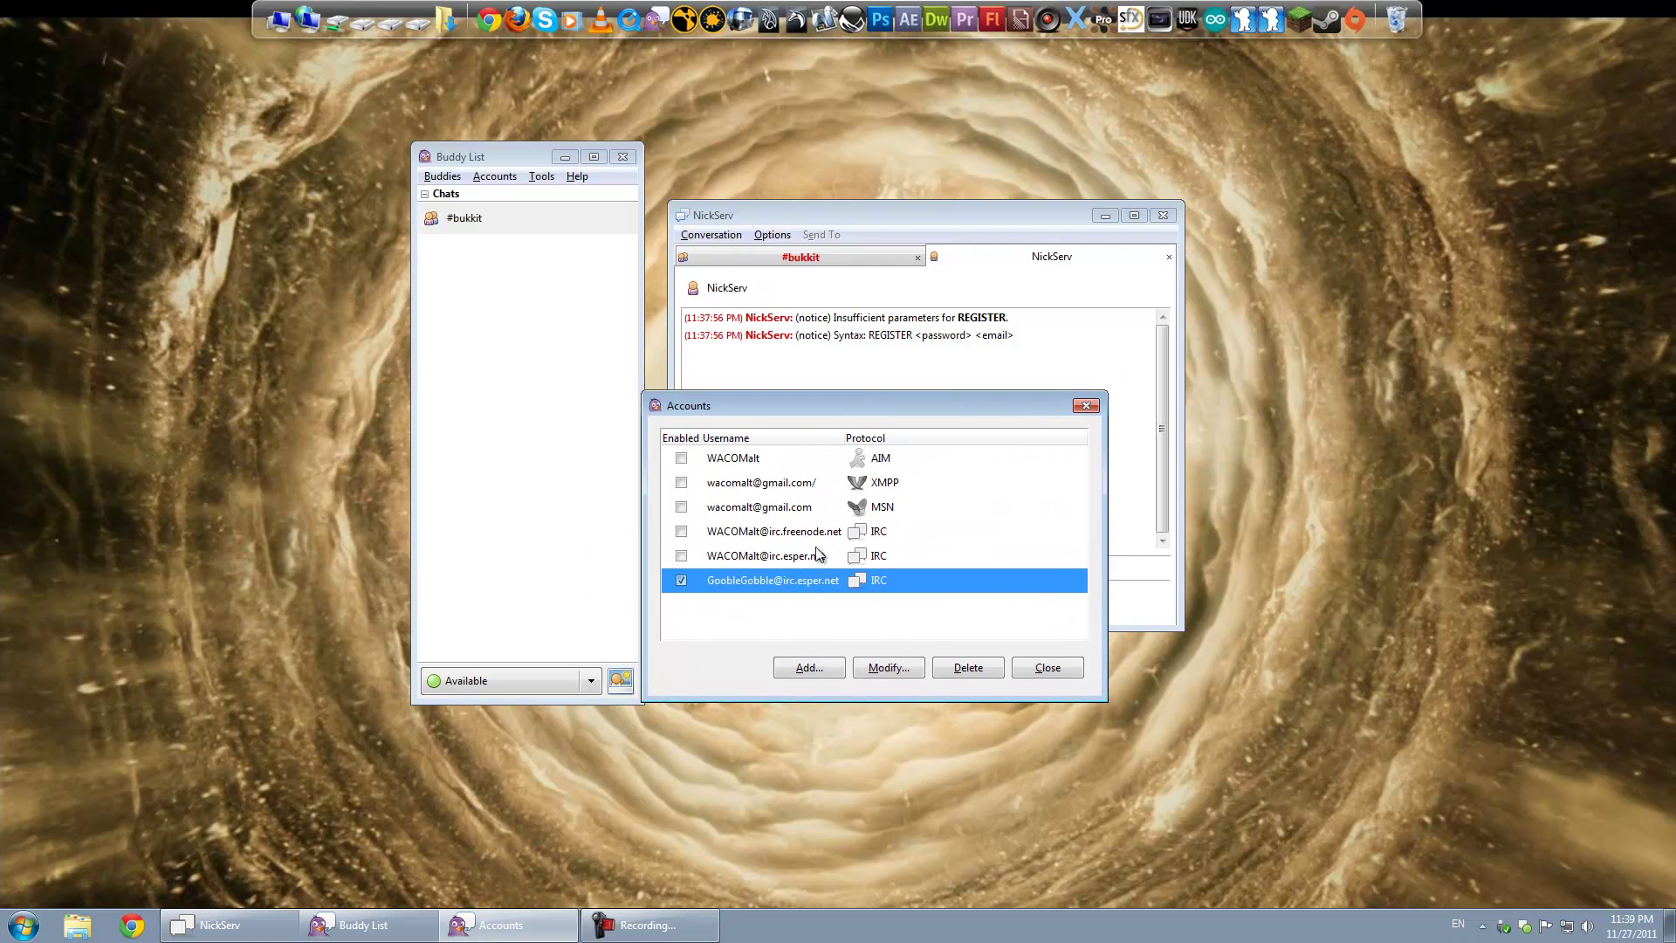
{"action": "left_click", "coordinate": [877, 670]}
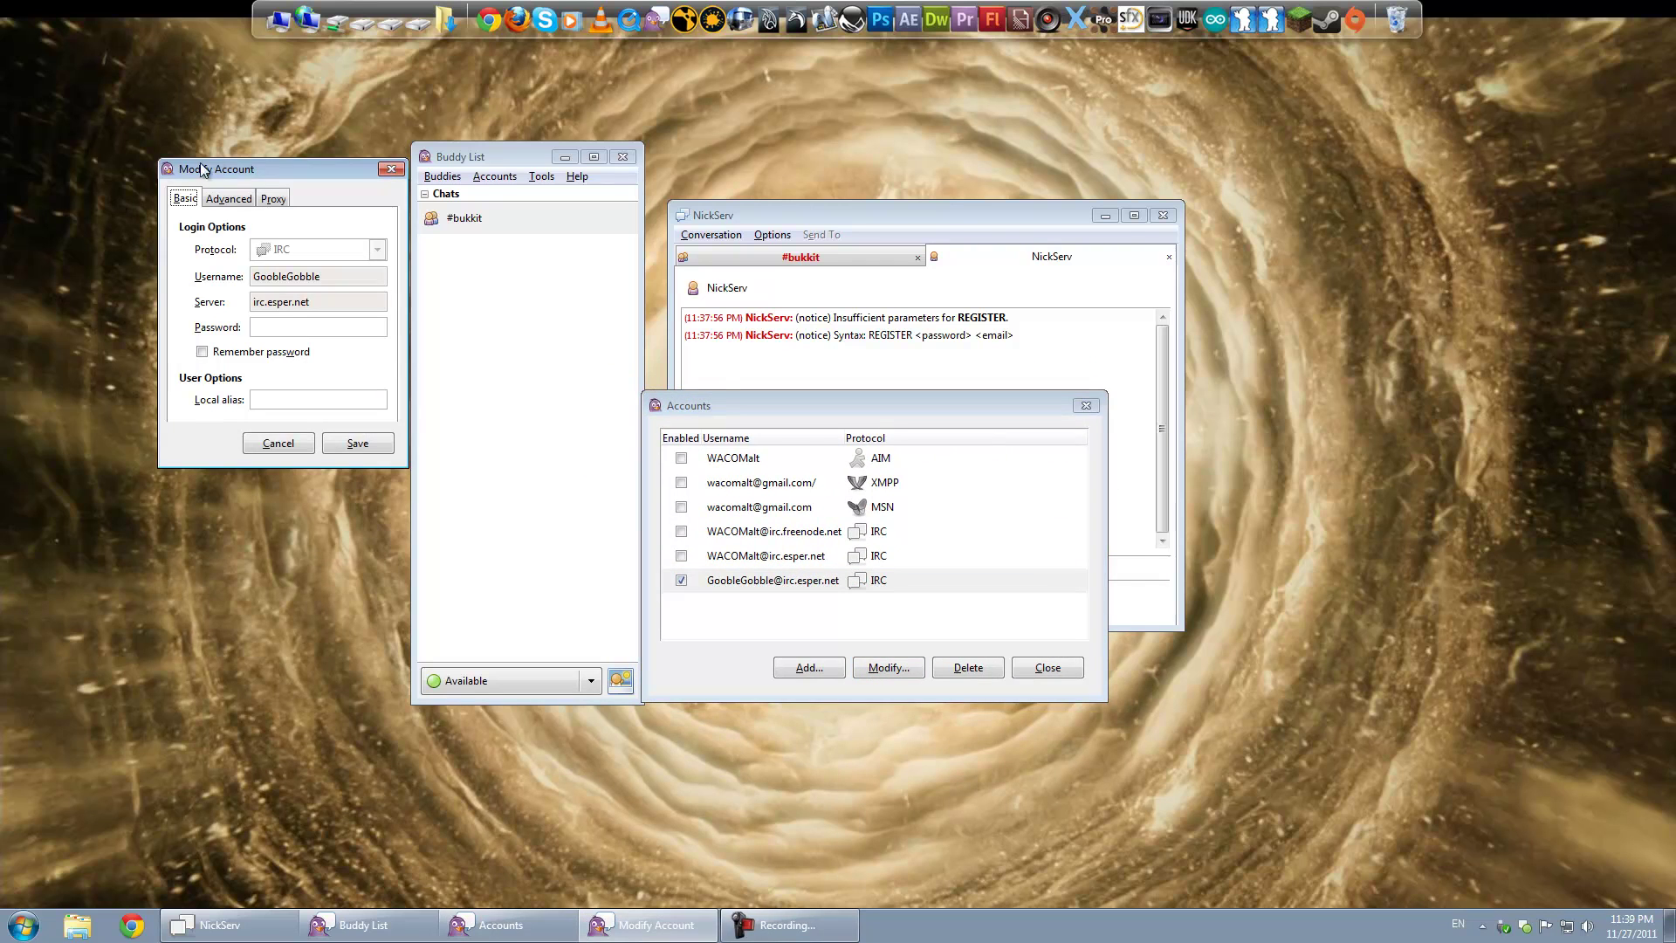
{"action": "left_click_drag", "start_coordinate": [221, 172], "coordinate": [582, 209]}
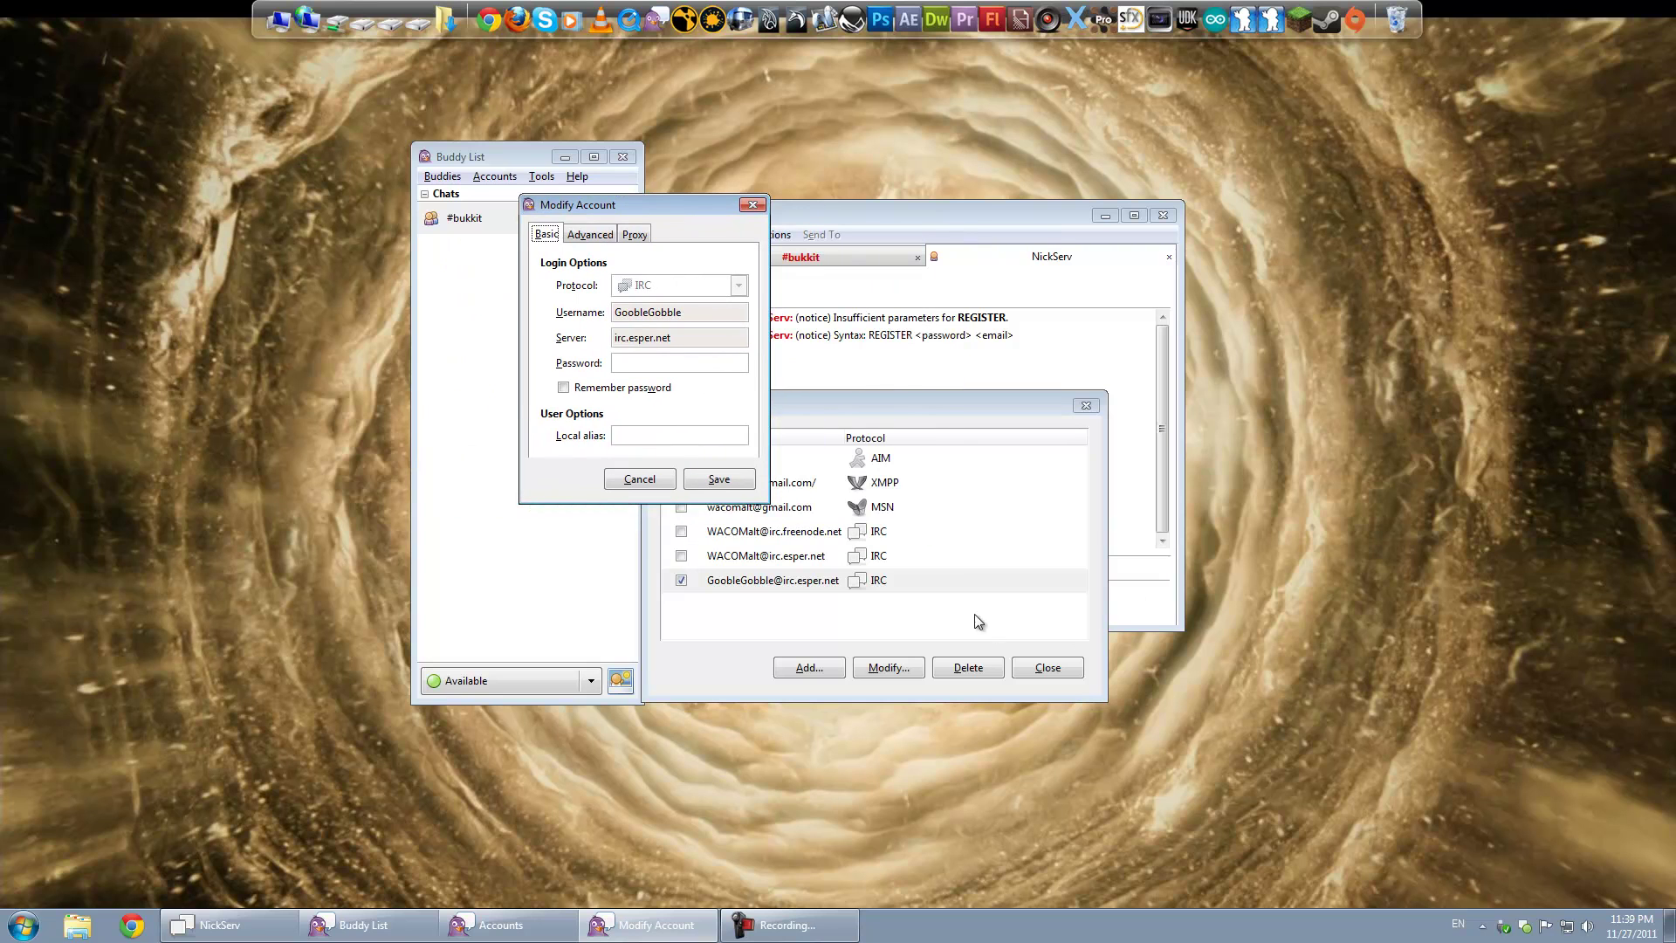
{"action": "left_click", "coordinate": [651, 479]}
{"action": "left_click", "coordinate": [680, 580]}
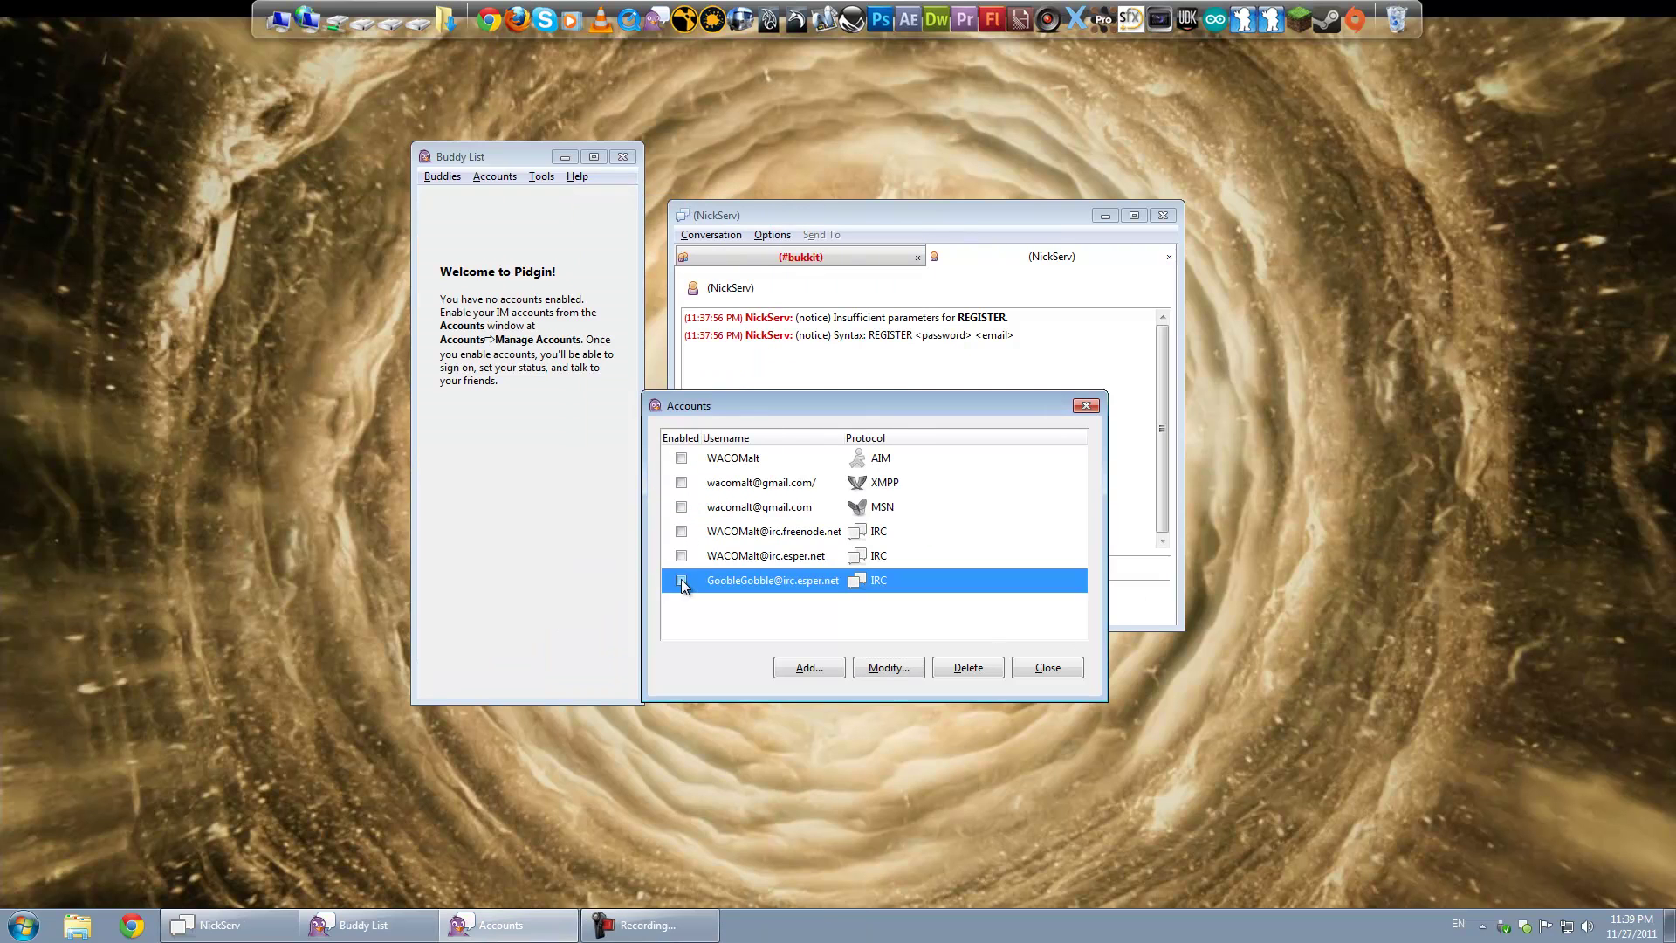
Step: Replace the account username with the registered nickname, enter its password and tick Remember password
{"action": "left_click", "coordinate": [894, 669]}
{"action": "left_click_drag", "start_coordinate": [345, 190], "coordinate": [937, 246]}
{"action": "left_click_drag", "start_coordinate": [940, 356], "coordinate": [864, 354]}
{"action": "left_click", "coordinate": [898, 404]}
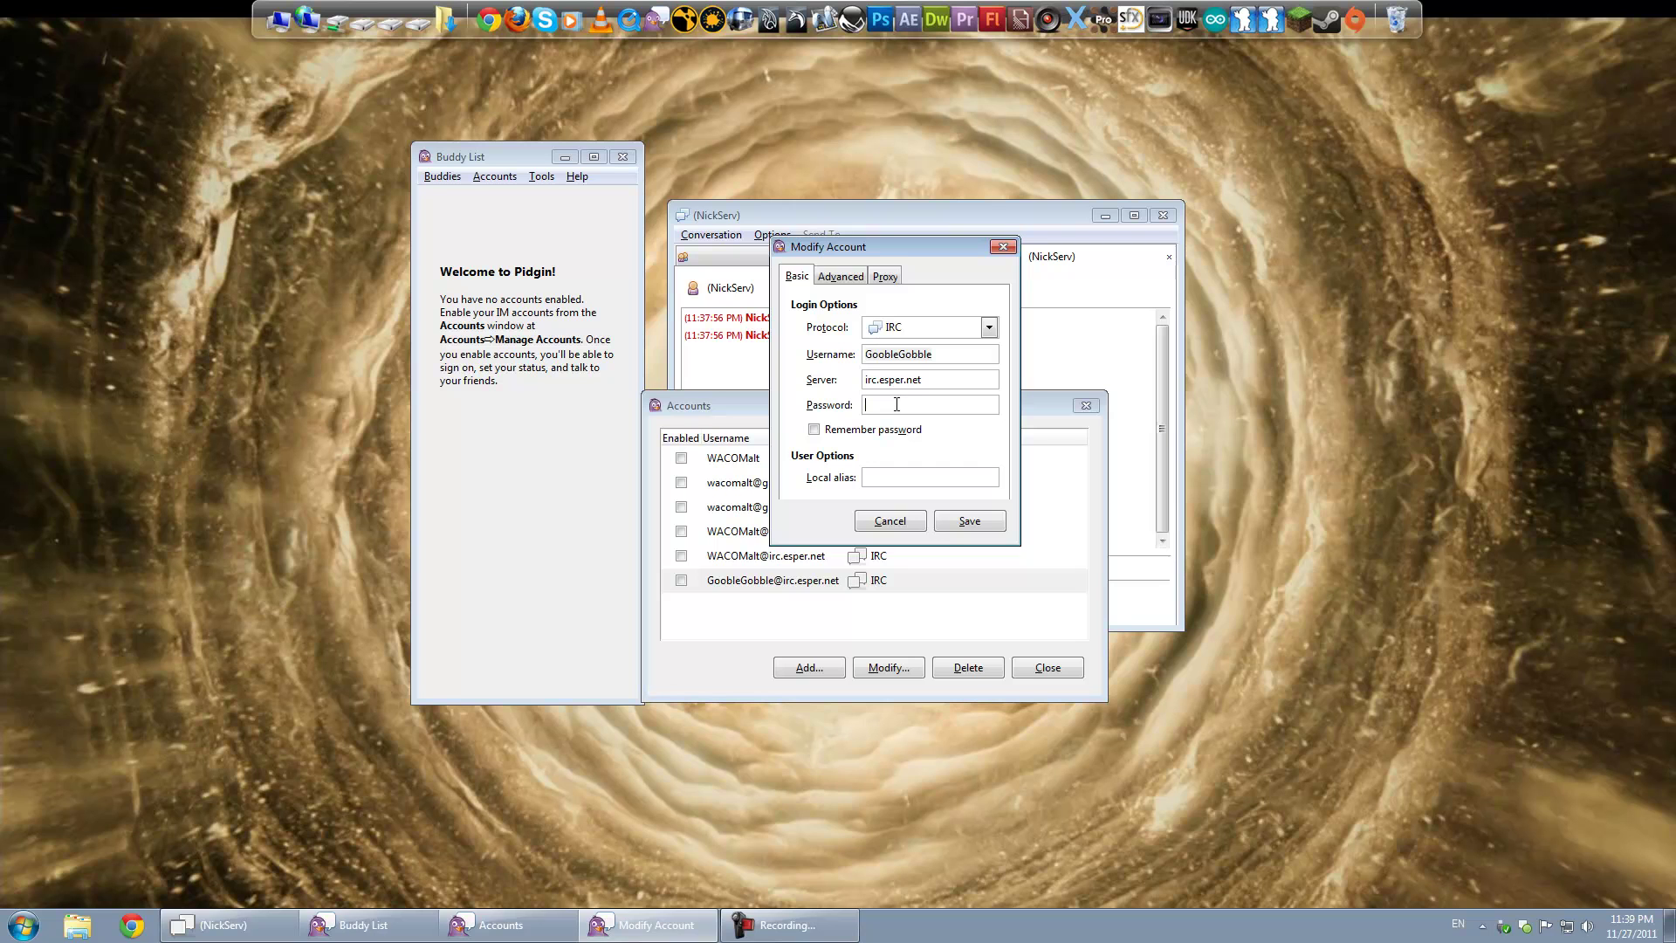
{"action": "type", "text": "••••••••"}
{"action": "key", "text": "BackSpace"}
{"action": "key", "text": "BackSpace"}
{"action": "key", "text": "BackSpace"}
{"action": "key", "text": "BackSpace"}
{"action": "key", "text": "BackSpace"}
{"action": "key", "text": "BackSpace"}
{"action": "key", "text": "BackSpace"}
{"action": "key", "text": "BackSpace"}
{"action": "key", "text": "shift+Tab"}
{"action": "type", "text": "WACOMa"}
{"action": "key", "text": "Tab"}
{"action": "key", "text": "Tab"}
{"action": "type", "text": "•••••••••••"}
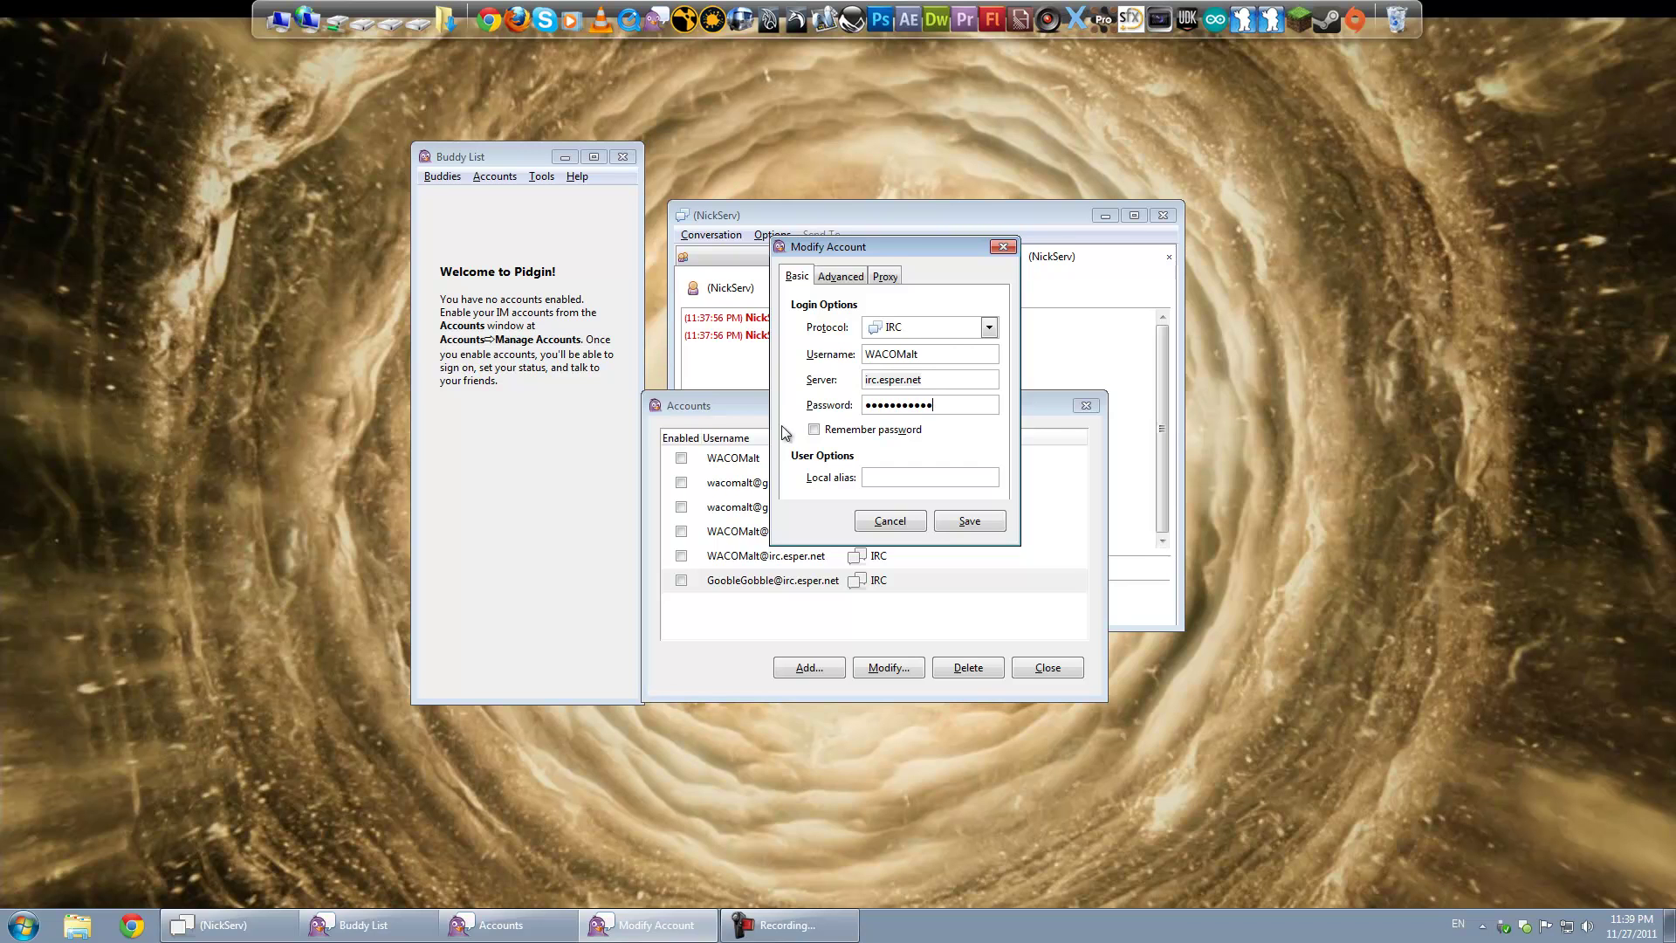
{"action": "left_click", "coordinate": [815, 429]}
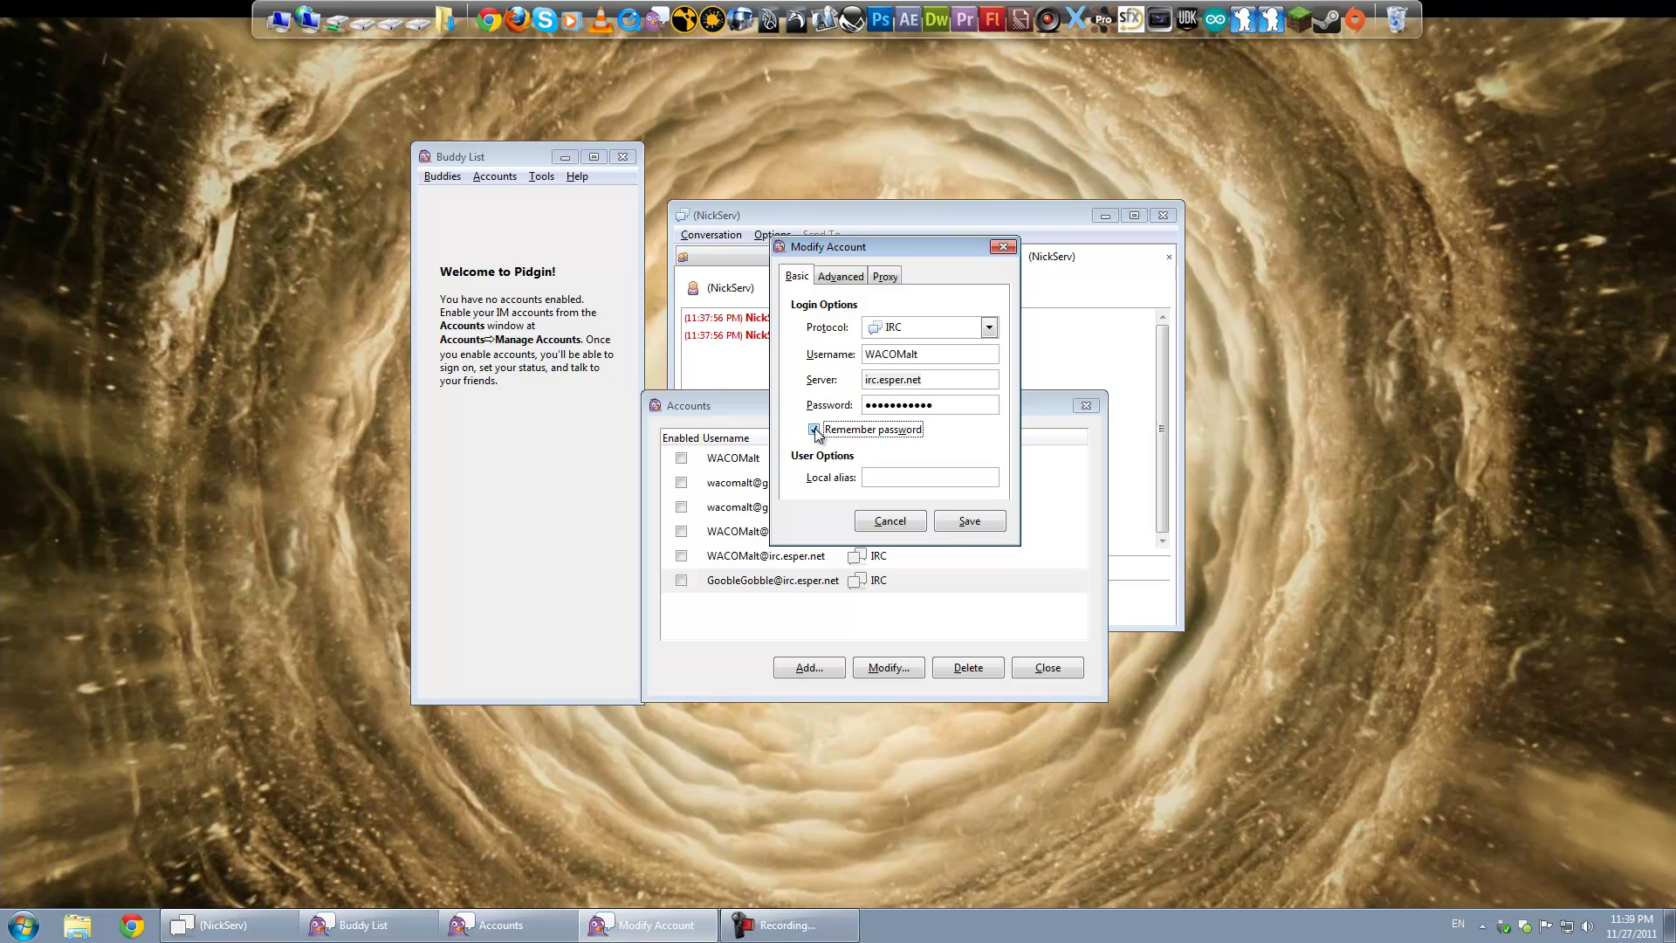
Step: Fill in the Advanced tab's username with the alternate nickname
{"action": "left_click", "coordinate": [831, 278]}
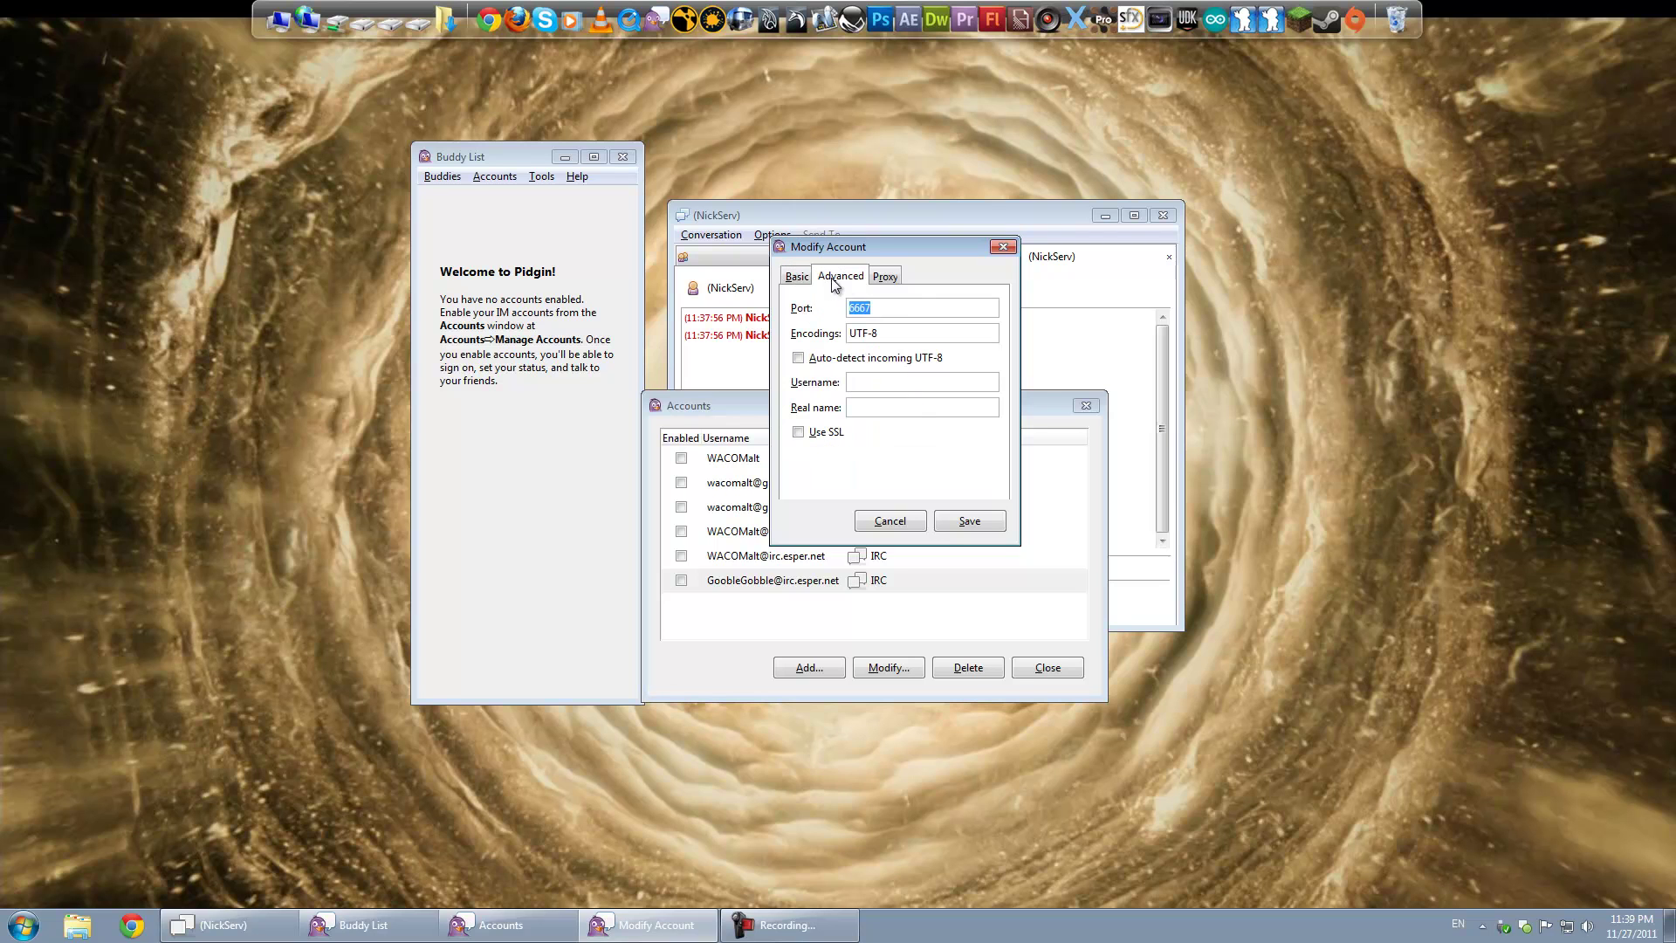
{"action": "left_click", "coordinate": [869, 384]}
{"action": "type", "text": "WACOMalt"}
{"action": "left_click", "coordinate": [798, 278]}
{"action": "left_click", "coordinate": [827, 277]}
{"action": "left_click", "coordinate": [850, 384]}
{"action": "double_click", "coordinate": [875, 381]}
{"action": "left_click", "coordinate": [872, 382]}
{"action": "left_click", "coordinate": [797, 275]}
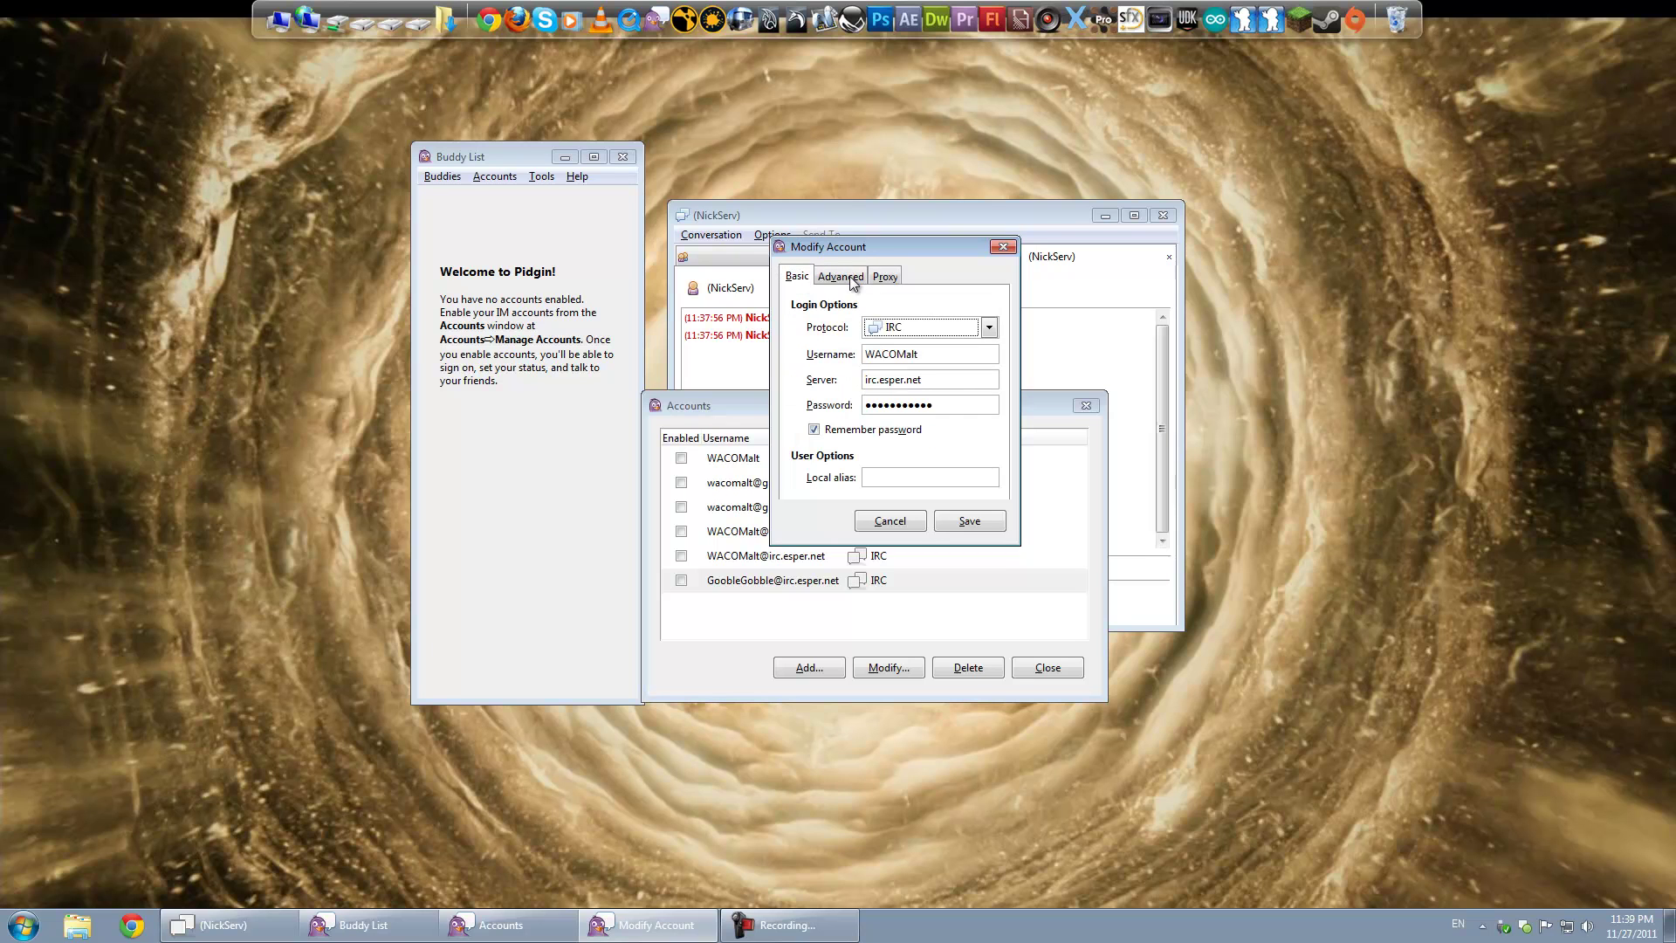
{"action": "left_click", "coordinate": [841, 276]}
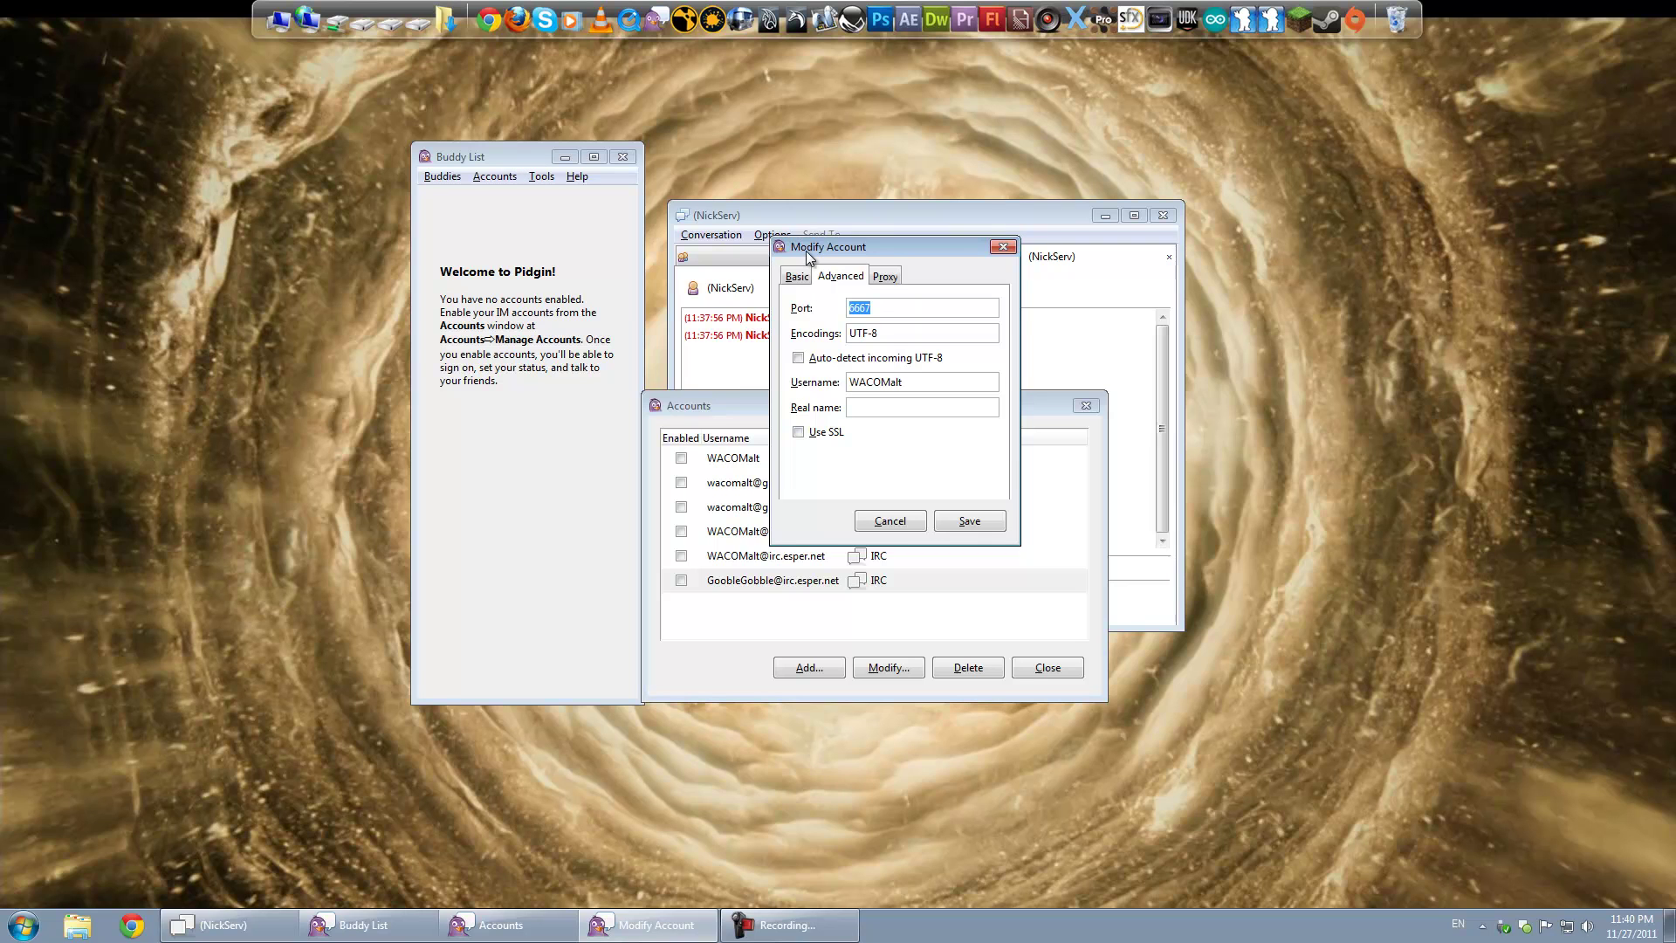
Step: Double-check the login username and stored password, then save the account
{"action": "left_click_drag", "start_coordinate": [805, 249], "coordinate": [735, 268]}
{"action": "left_click", "coordinate": [725, 297]}
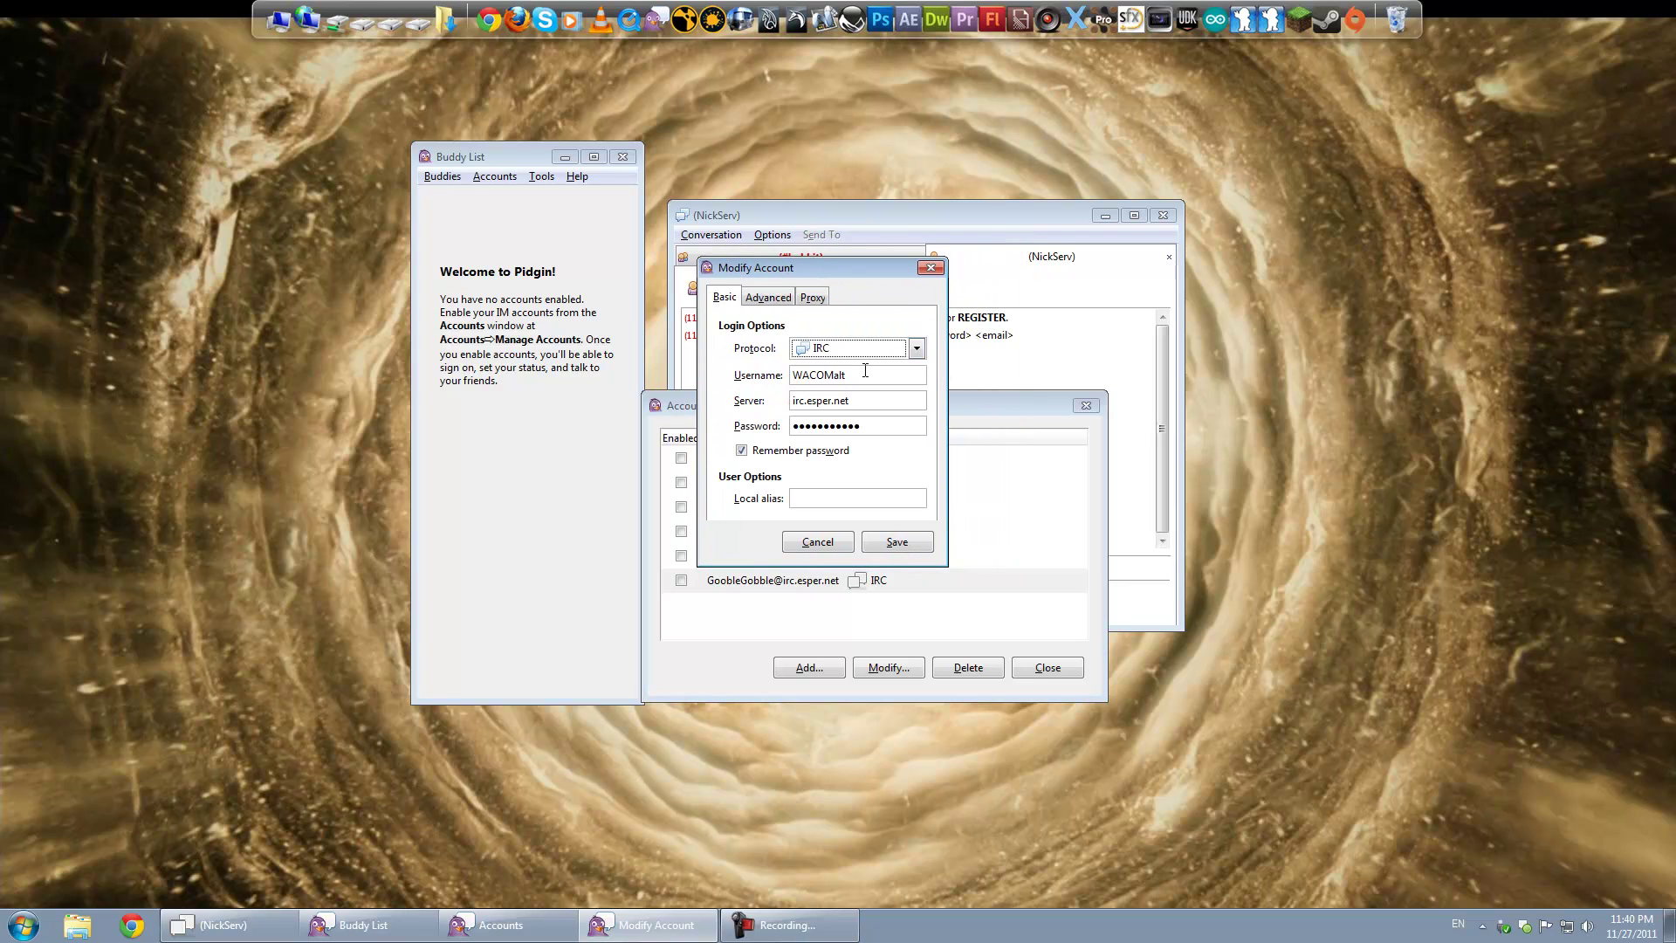
{"action": "left_click_drag", "start_coordinate": [868, 375], "coordinate": [793, 373]}
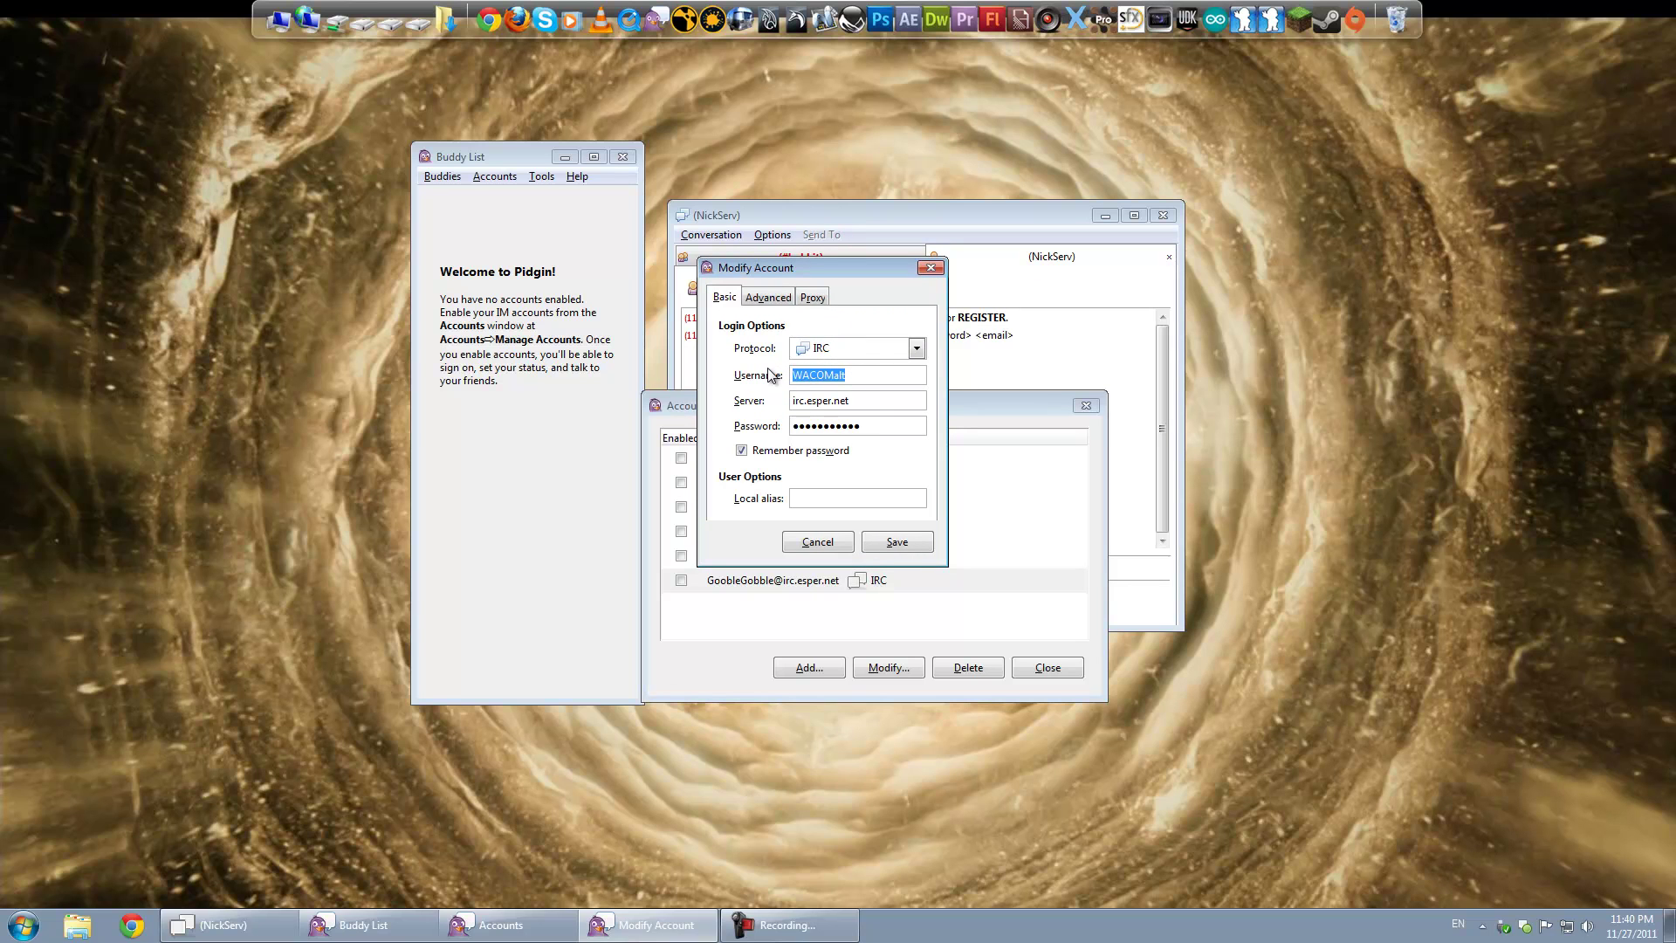
{"action": "left_click", "coordinate": [772, 298]}
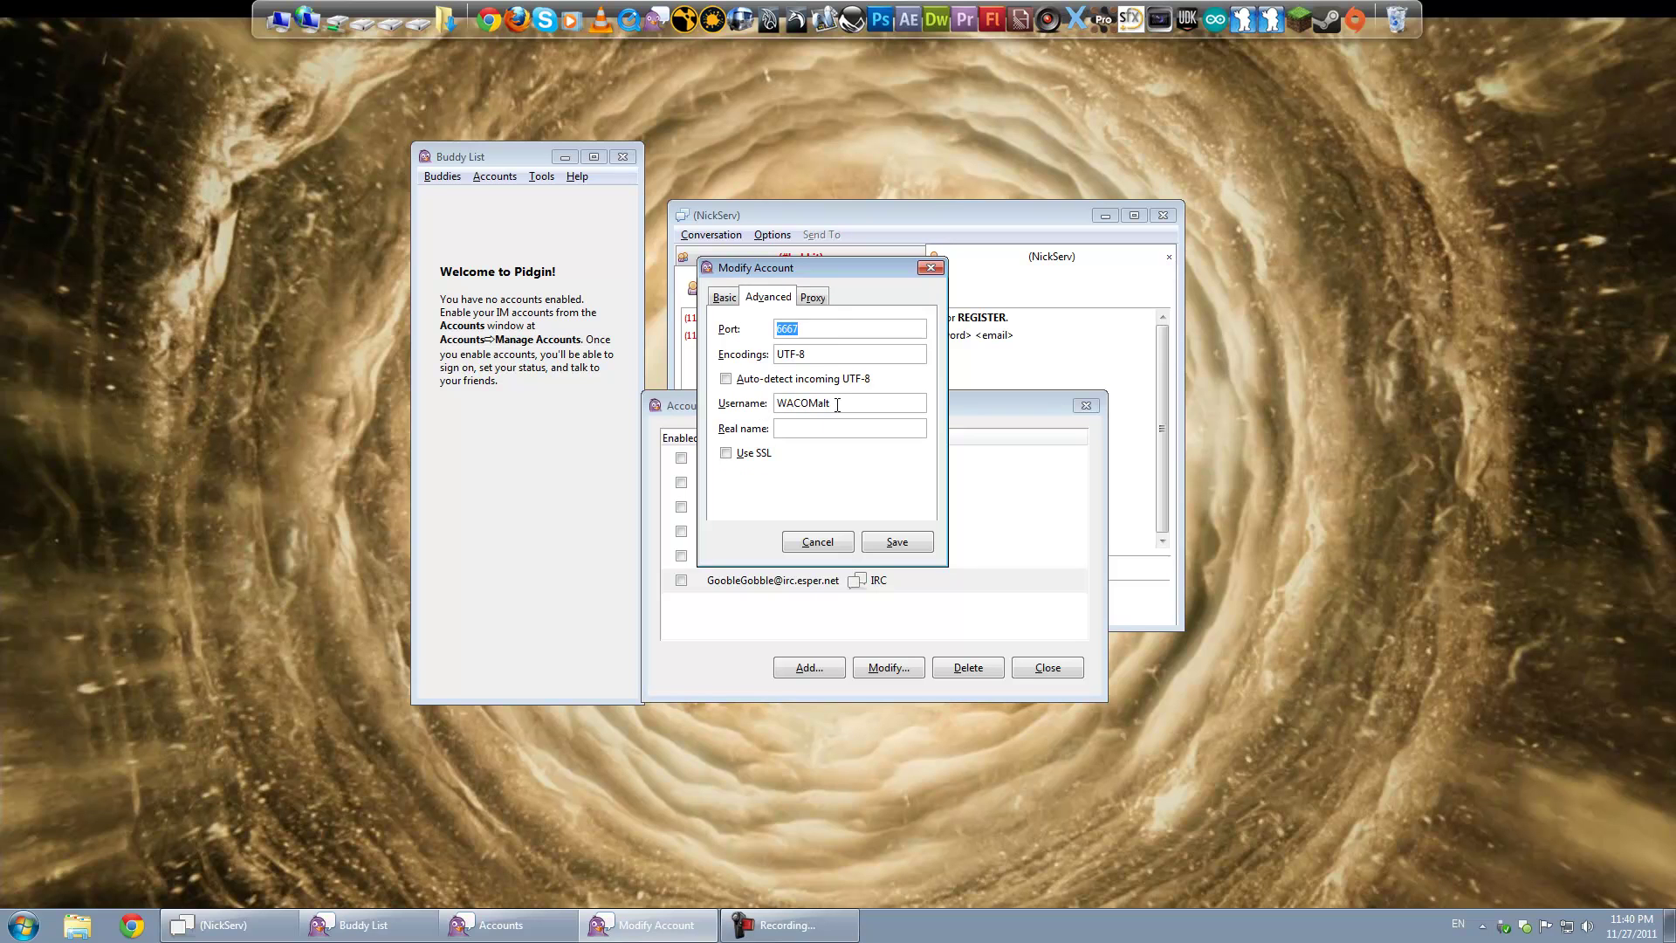
{"action": "left_click", "coordinate": [727, 297]}
{"action": "left_click_drag", "start_coordinate": [816, 267], "coordinate": [807, 265]}
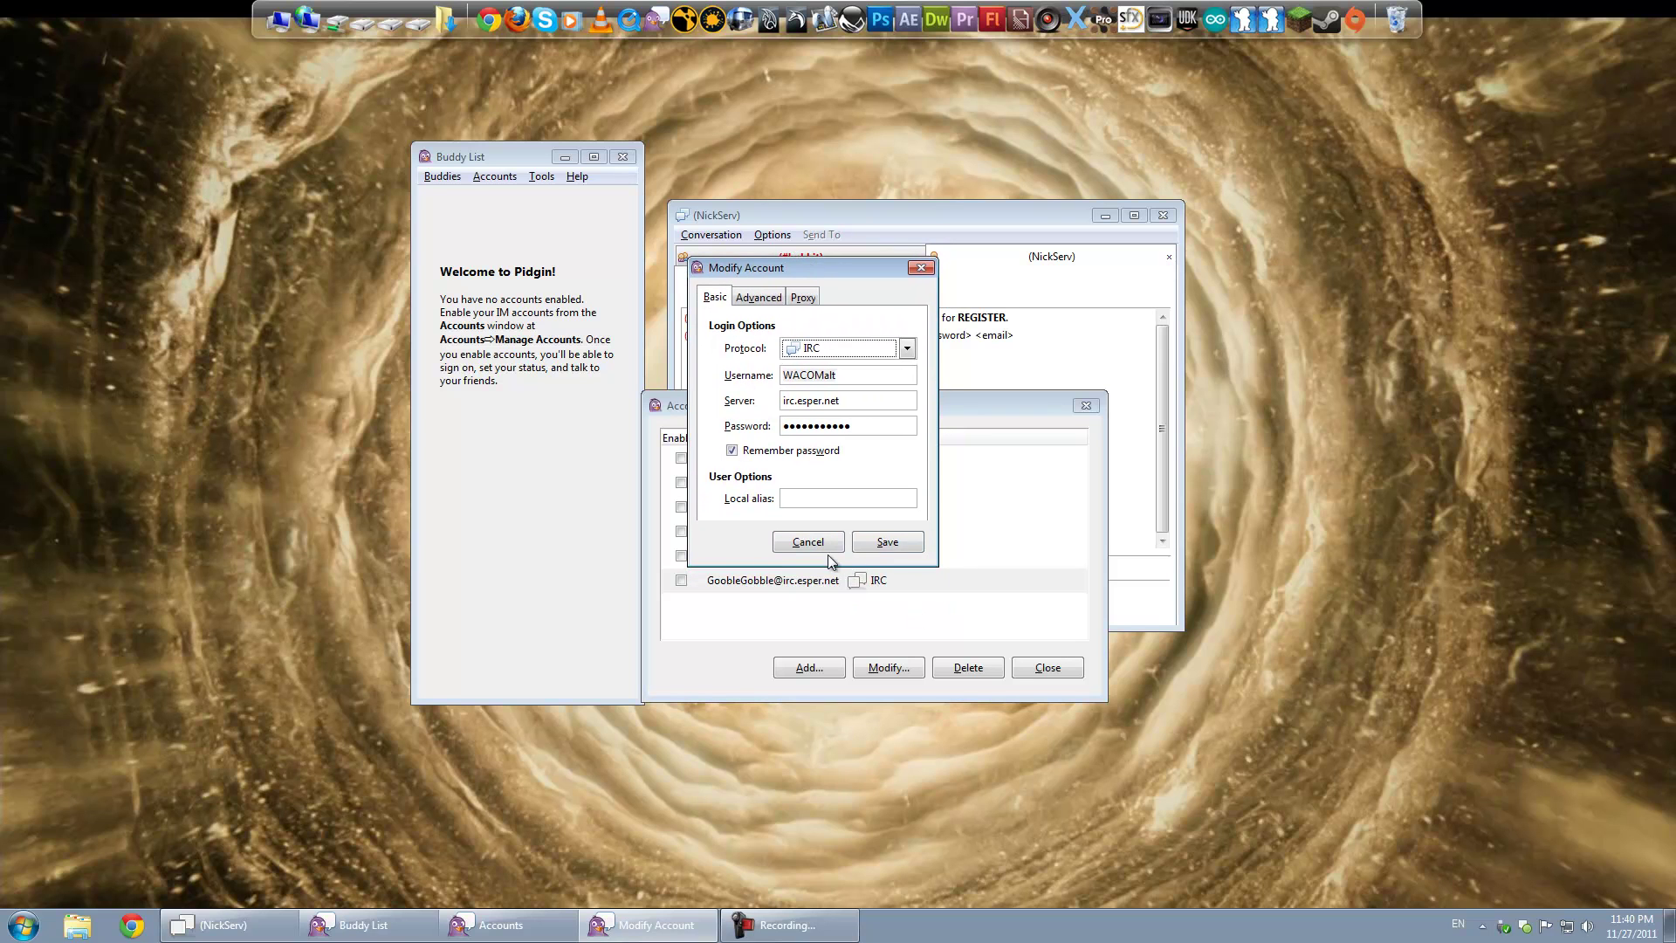
{"action": "double_click", "coordinate": [829, 378]}
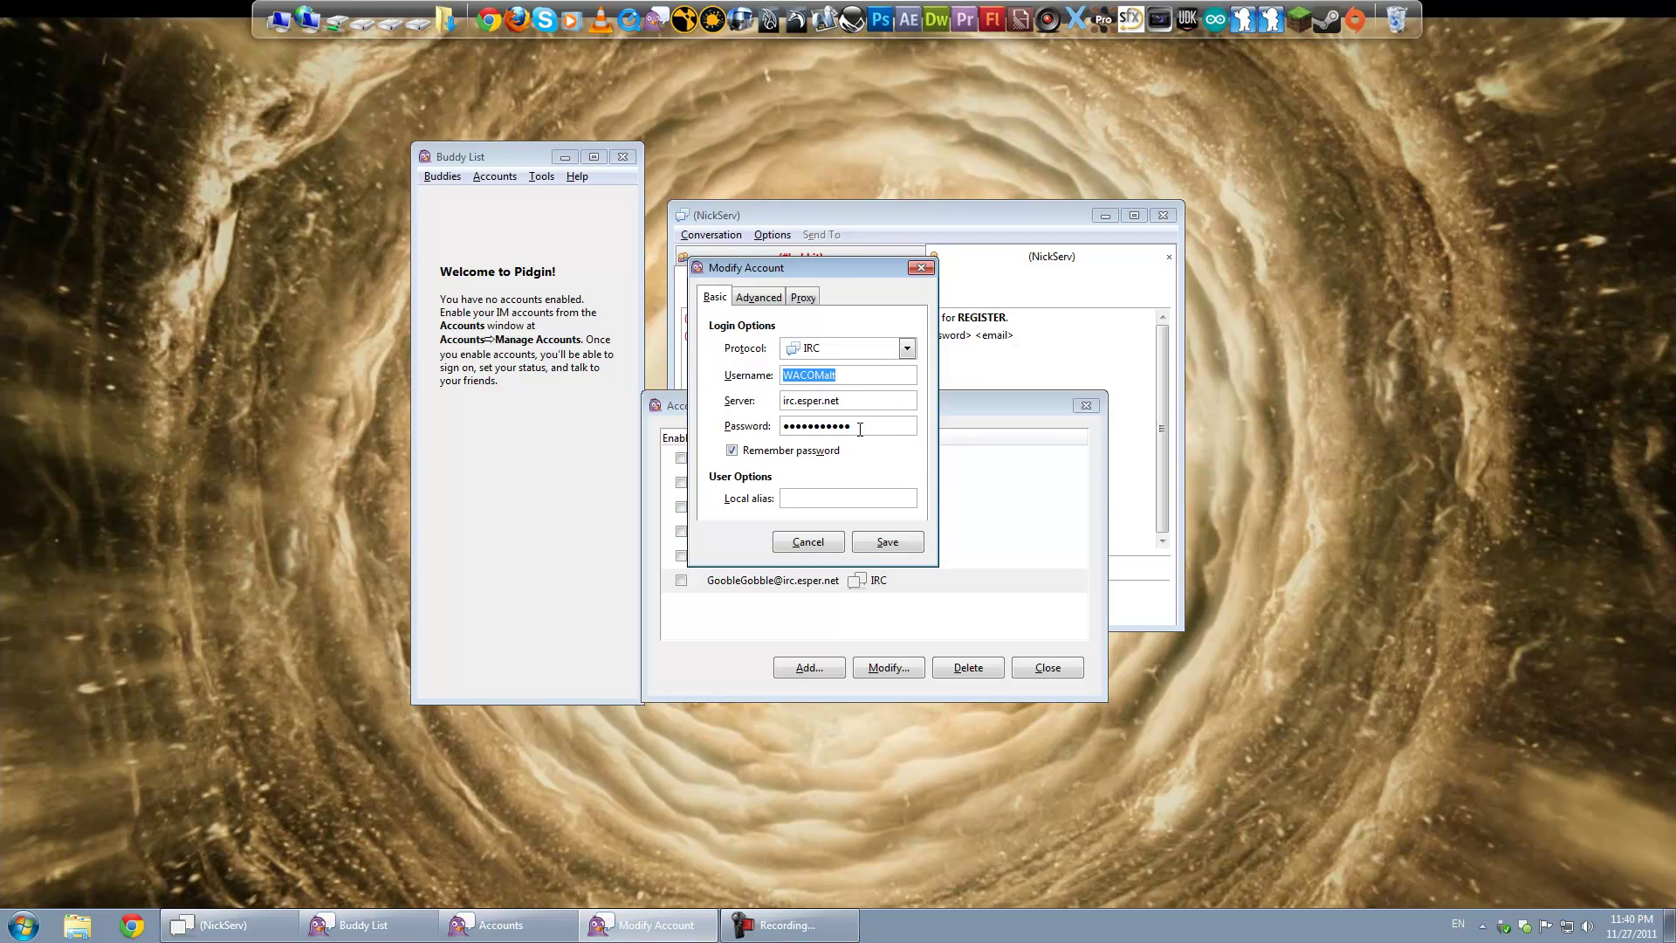
{"action": "left_click_drag", "start_coordinate": [866, 428], "coordinate": [773, 432]}
{"action": "left_click", "coordinate": [877, 548]}
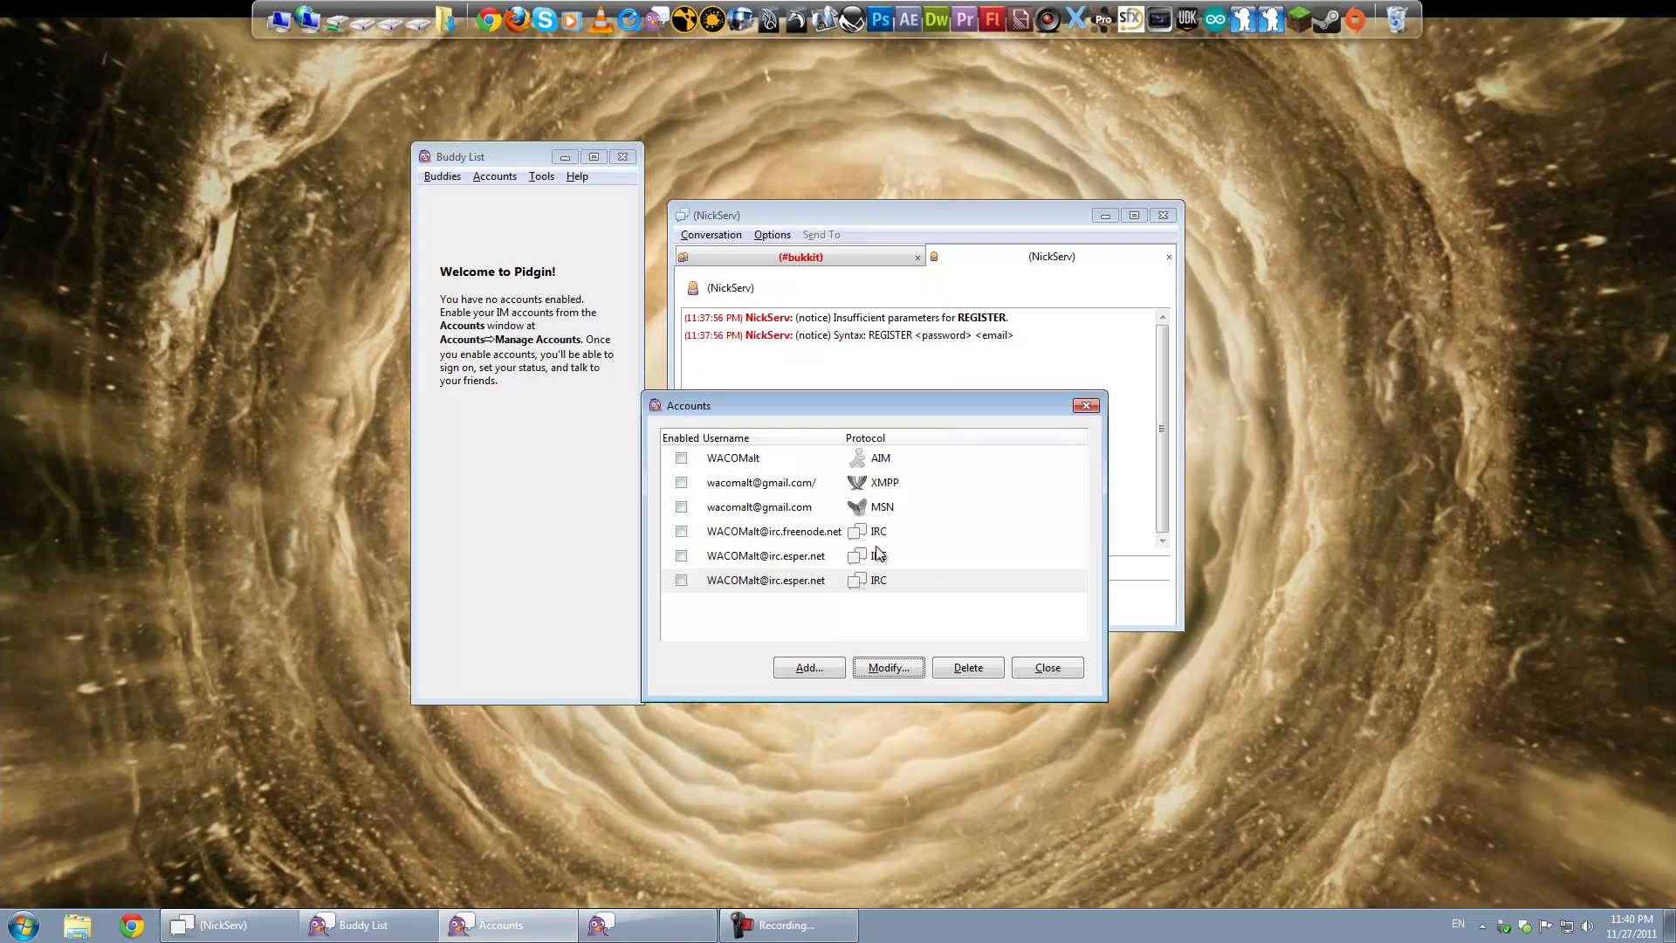
Step: Re-enable the EsperNet account and confirm NickServ reports the nickname as identified
{"action": "left_click", "coordinate": [681, 581]}
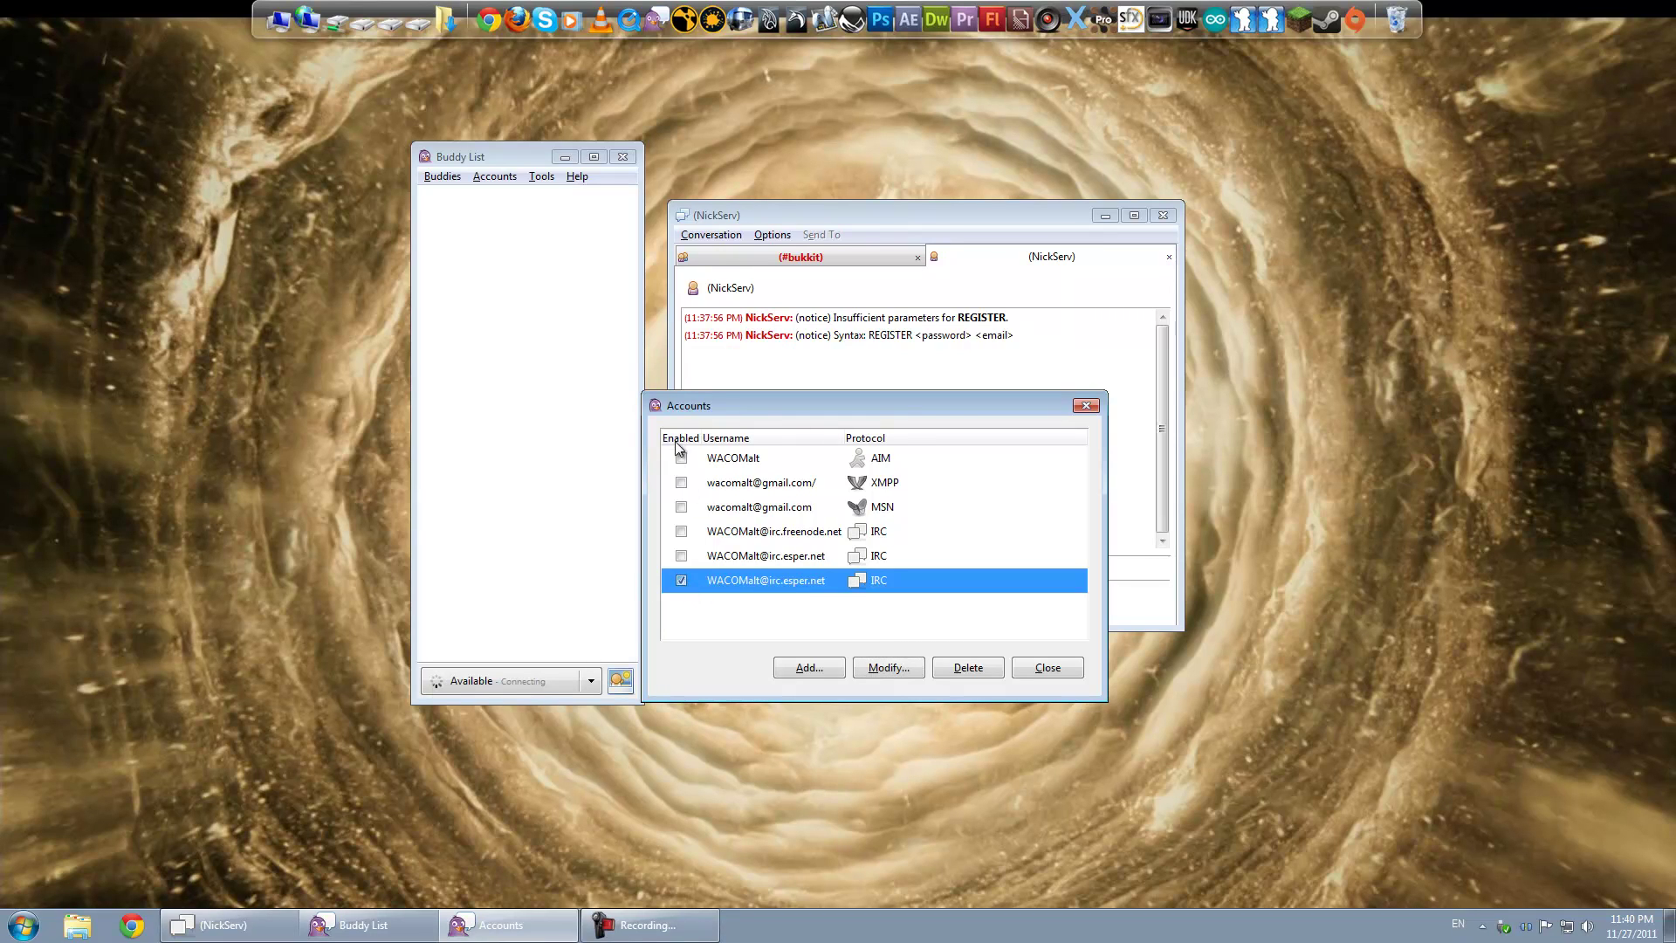
{"action": "left_click", "coordinate": [1043, 667]}
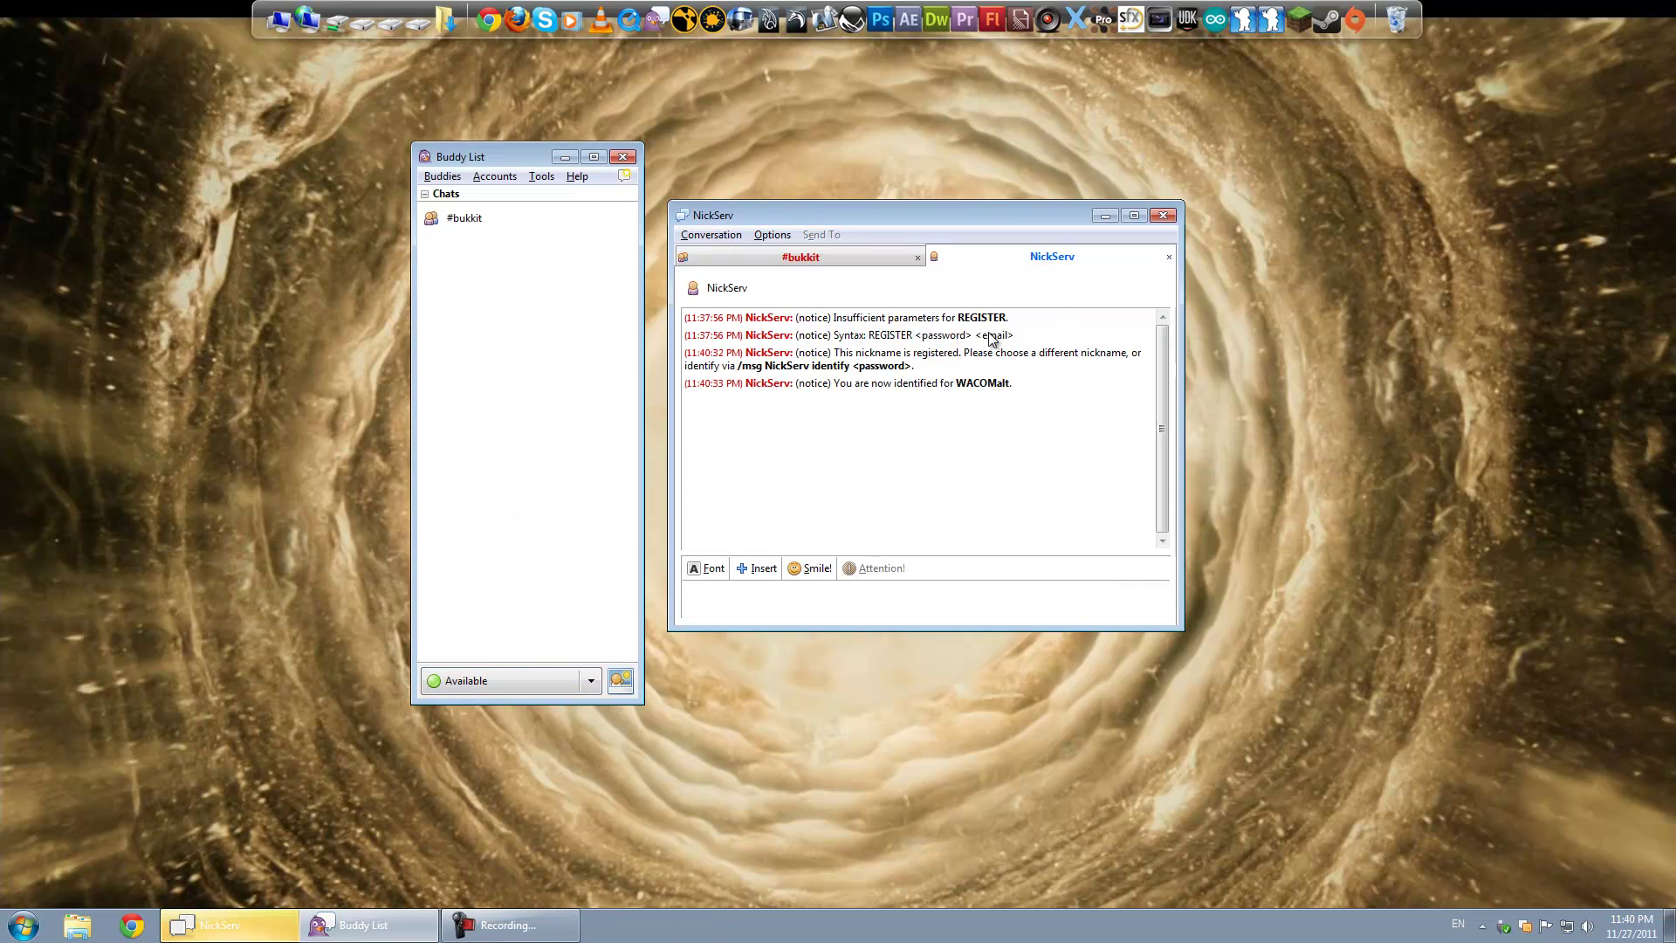
{"action": "left_click_drag", "start_coordinate": [835, 353], "coordinate": [927, 375]}
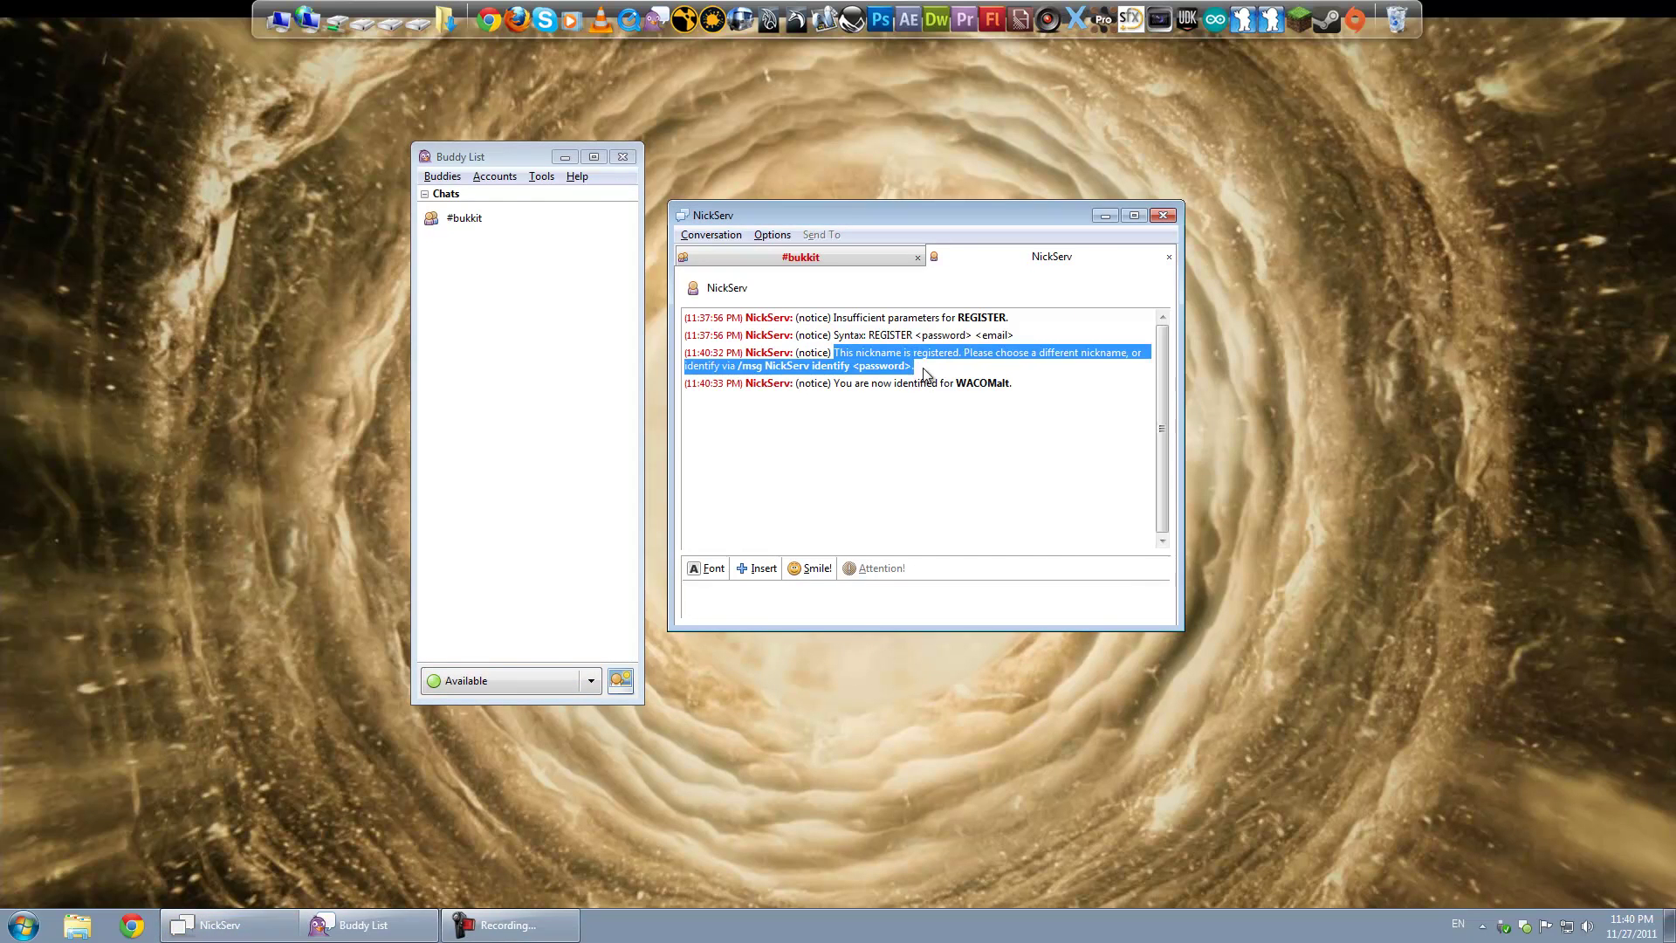
{"action": "left_click", "coordinate": [850, 396]}
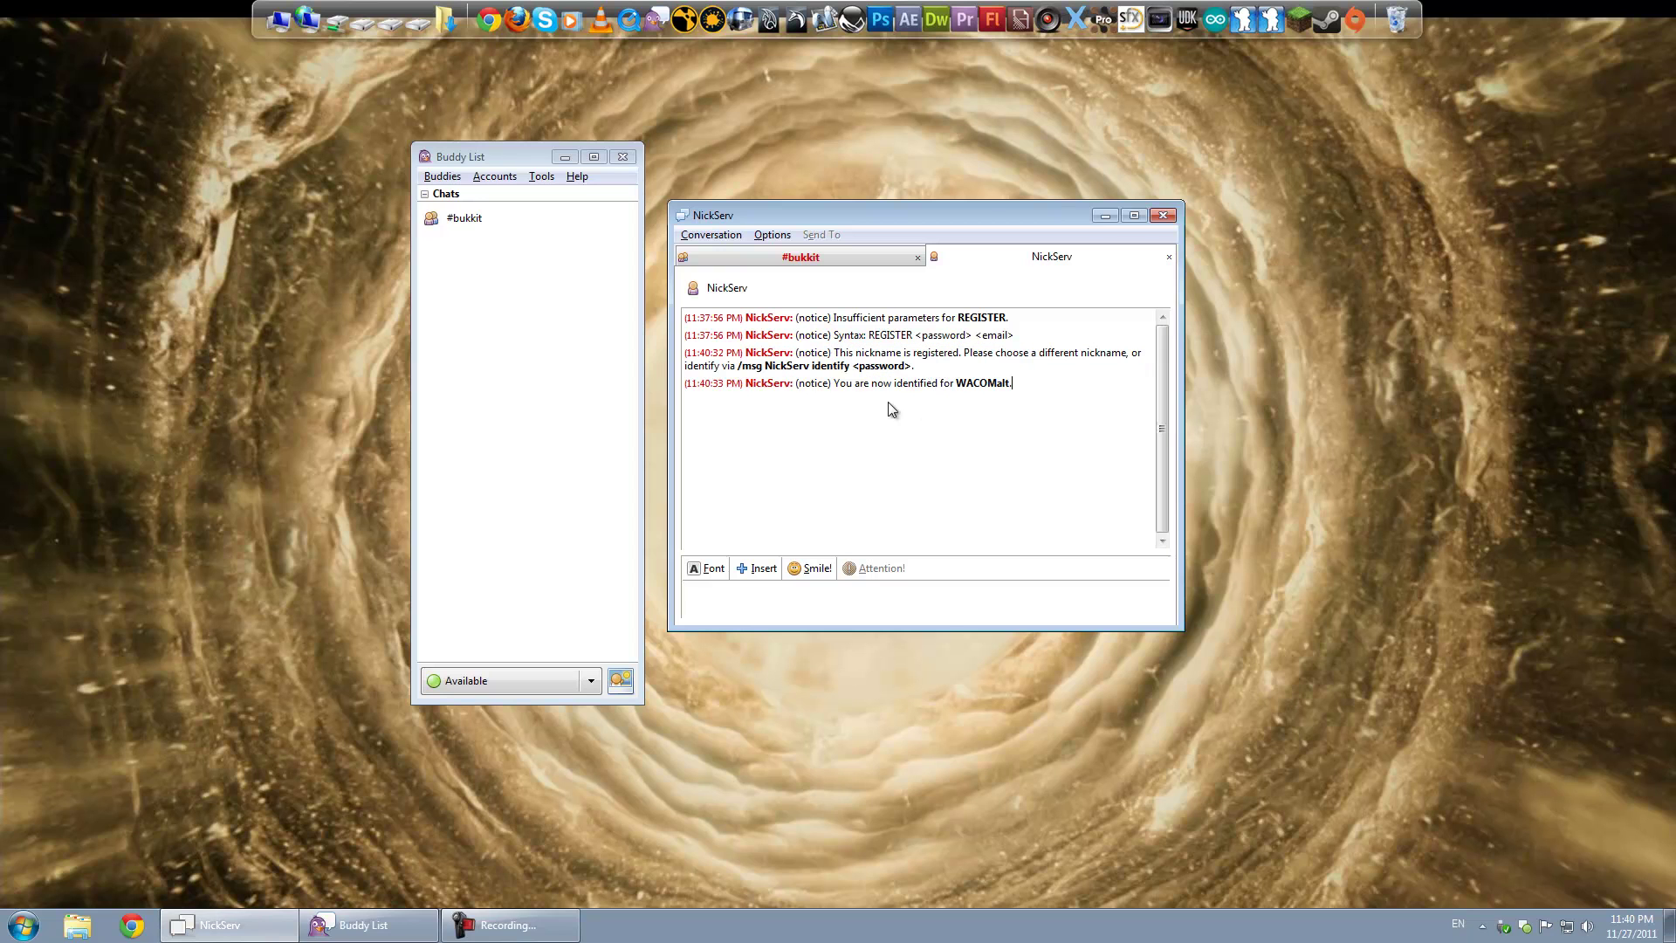
{"action": "mouse_move", "coordinate": [834, 384]}
{"action": "left_mouse_down"}
{"action": "mouse_move", "coordinate": [1013, 393]}
{"action": "mouse_move", "coordinate": [840, 393]}
{"action": "left_mouse_up"}
{"action": "left_click", "coordinate": [1028, 386]}
Step: Close the NickServ conversation tab
{"action": "left_click", "coordinate": [491, 177]}
{"action": "left_click", "coordinate": [1097, 595]}
{"action": "middle_click", "coordinate": [1123, 259]}
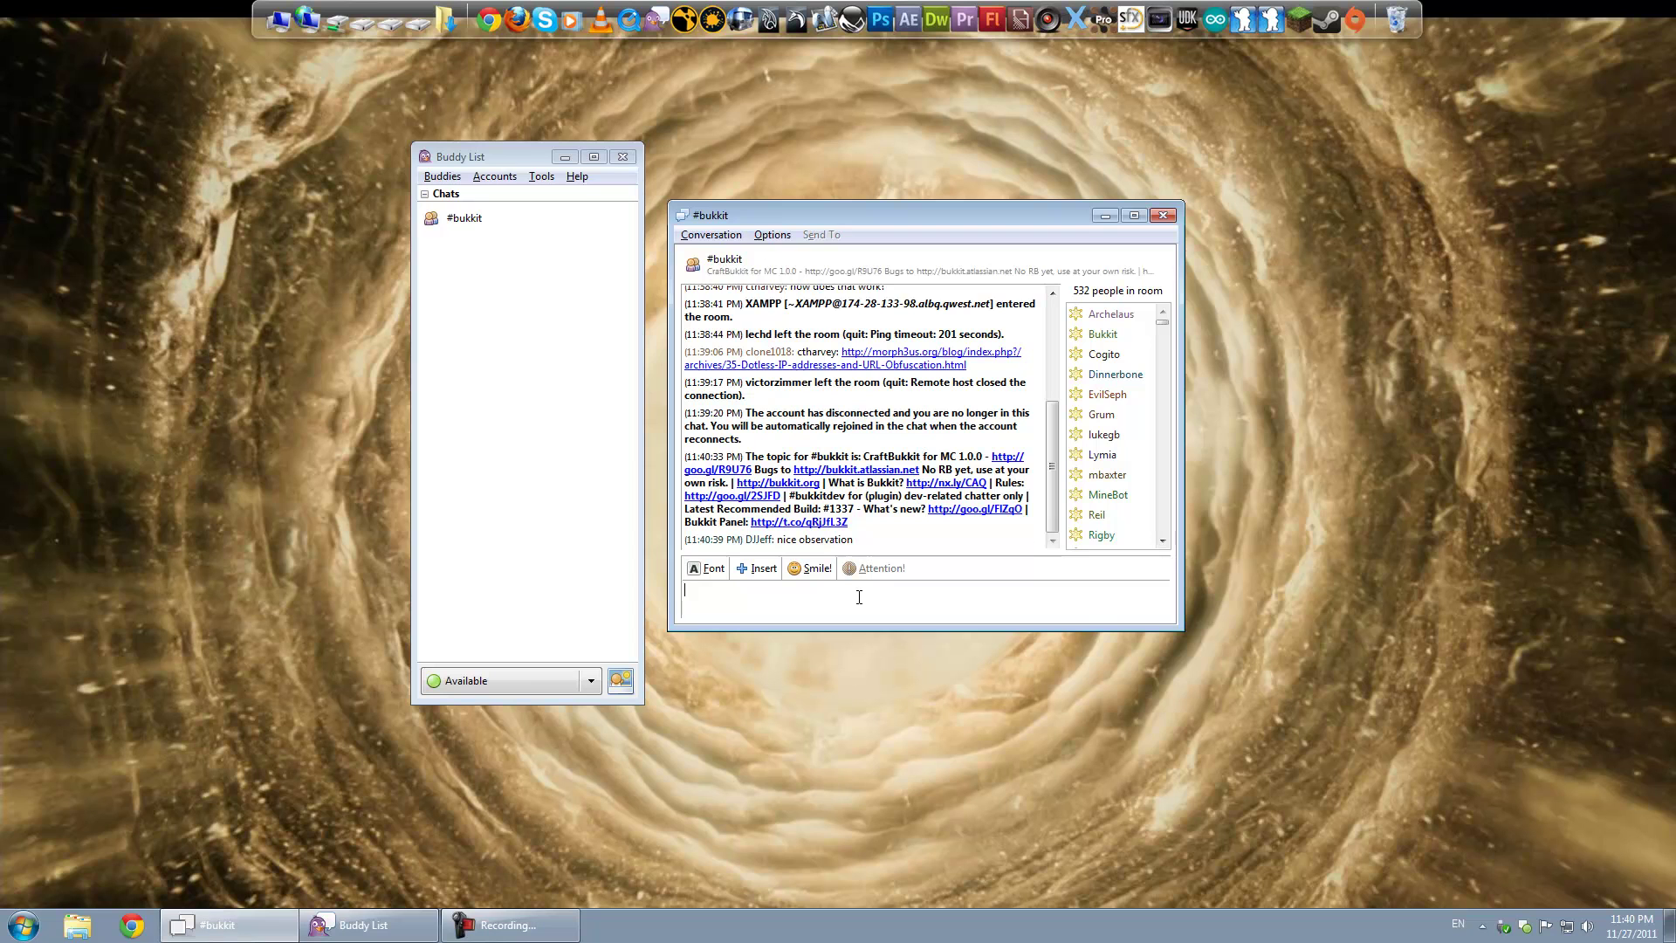
Step: Send hello in #bukkit and join the channel with /join #minecraft
{"action": "key", "text": "Return"}
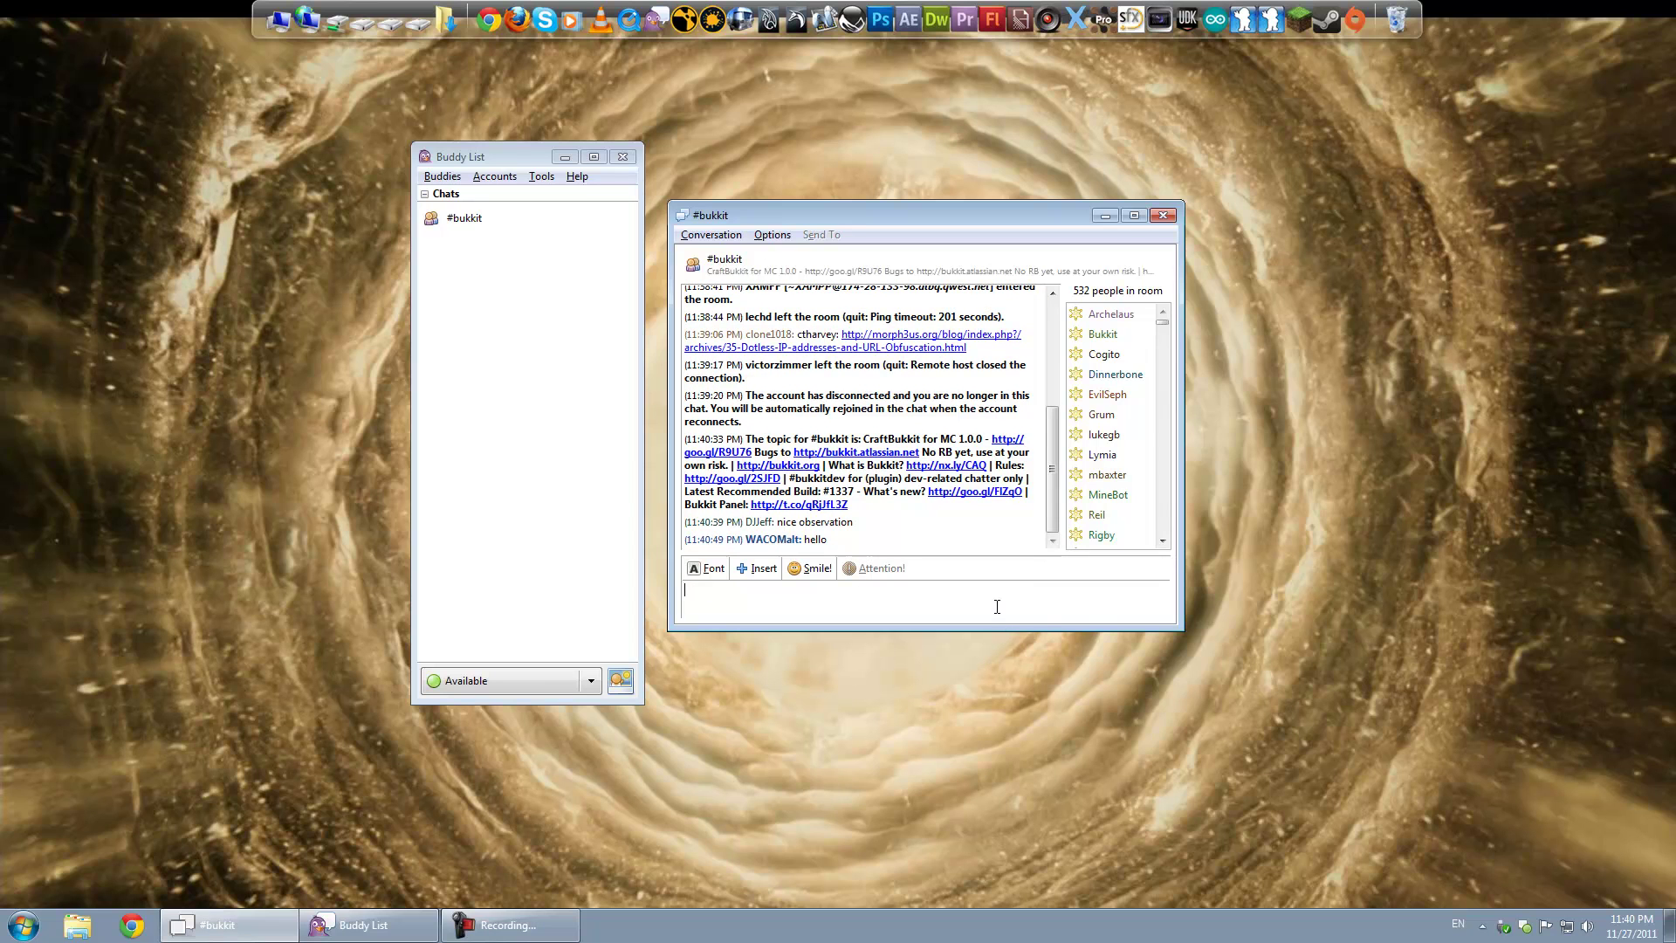
{"action": "left_click_drag", "start_coordinate": [847, 216], "coordinate": [845, 243]}
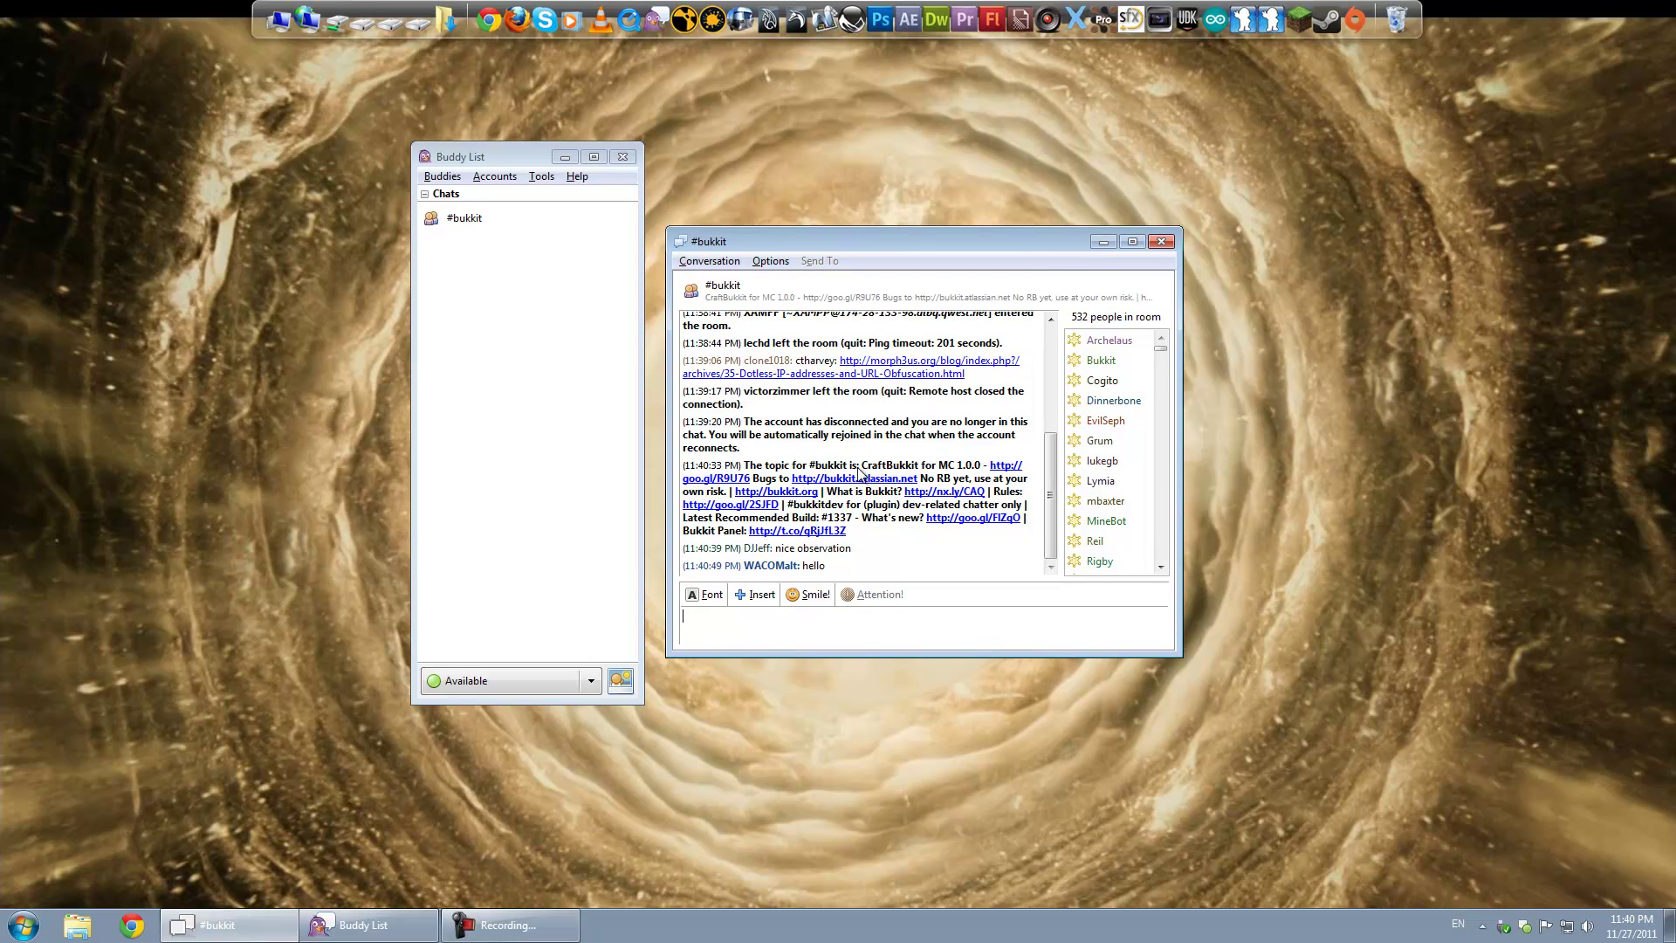
{"action": "type", "text": "/join #min"}
{"action": "key", "text": "Return"}
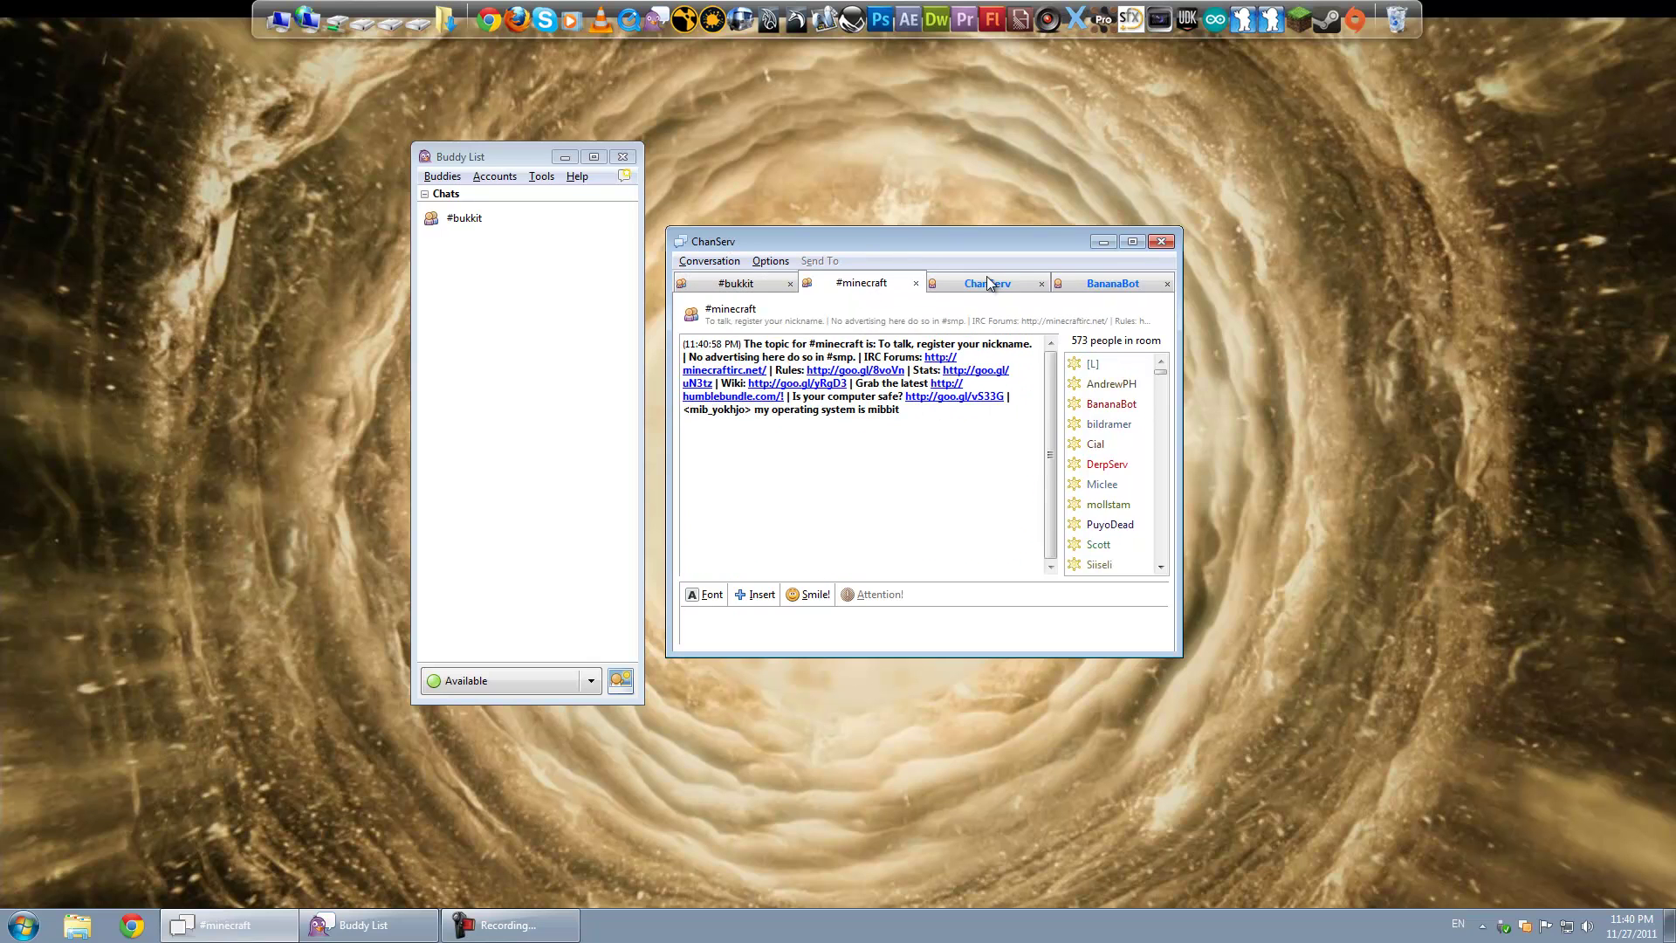
Step: Close the ChanServ and BananaBot notice conversations
{"action": "left_click", "coordinate": [982, 283]}
{"action": "left_click", "coordinate": [1041, 283]}
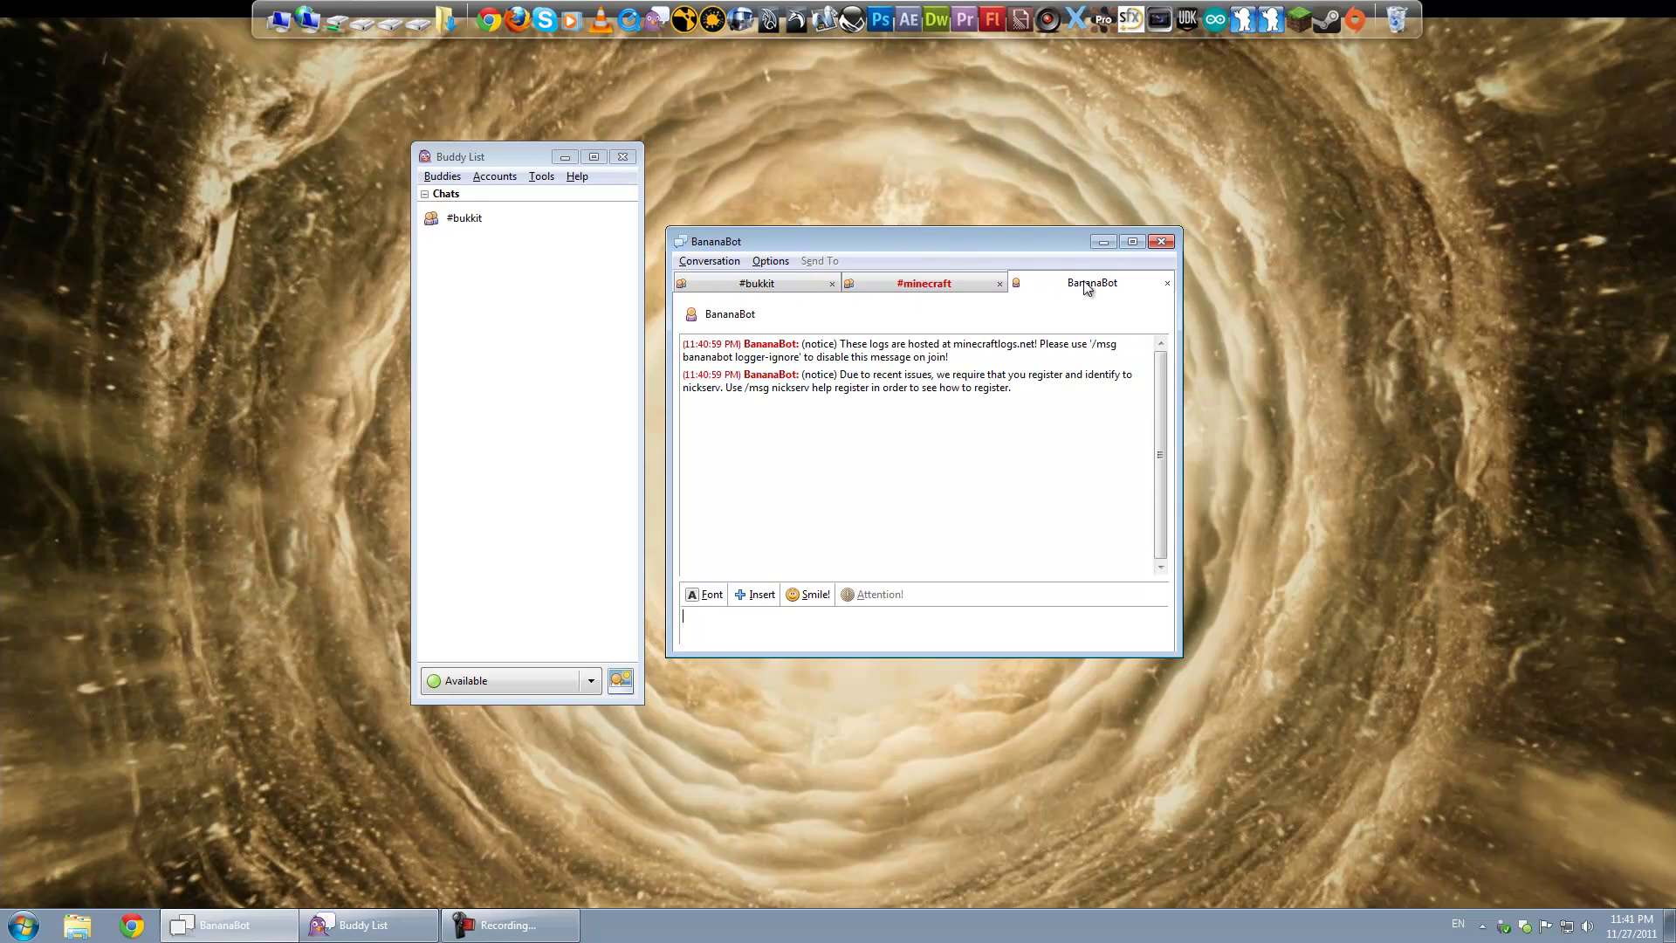
{"action": "left_click", "coordinate": [1167, 281]}
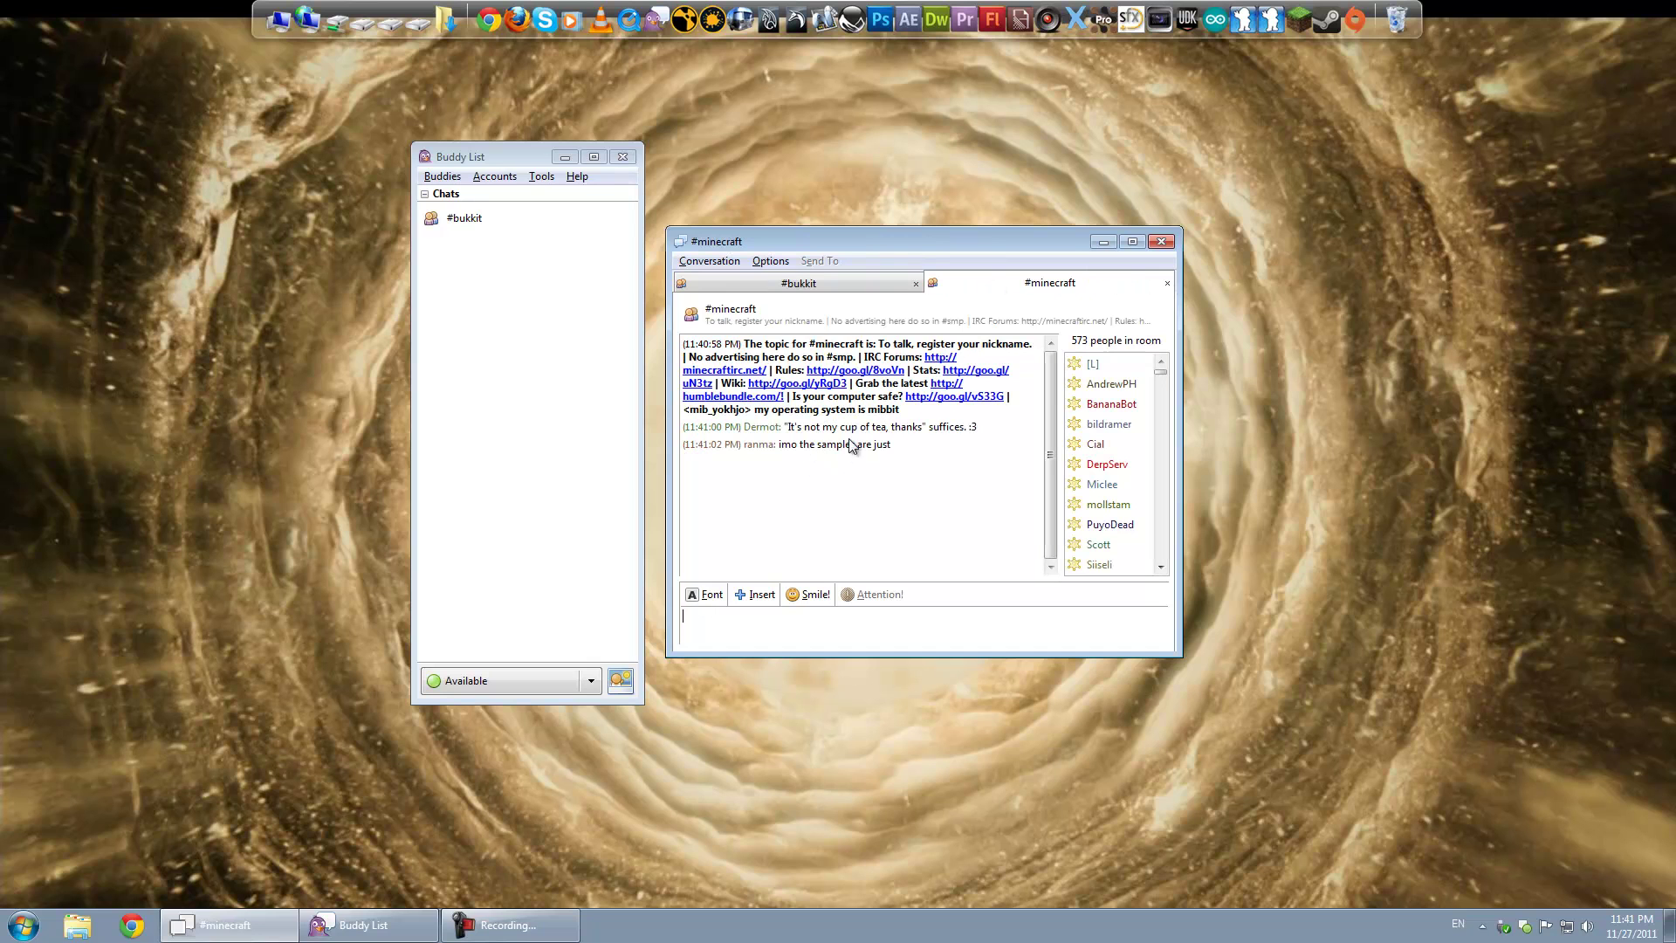
{"action": "left_click", "coordinate": [1025, 557]}
{"action": "left_click_drag", "start_coordinate": [1046, 241], "coordinate": [1065, 267]}
Step: Switch between the #bukkit and #minecraft channel tabs, ending on #bukkit
{"action": "left_click", "coordinate": [817, 311]}
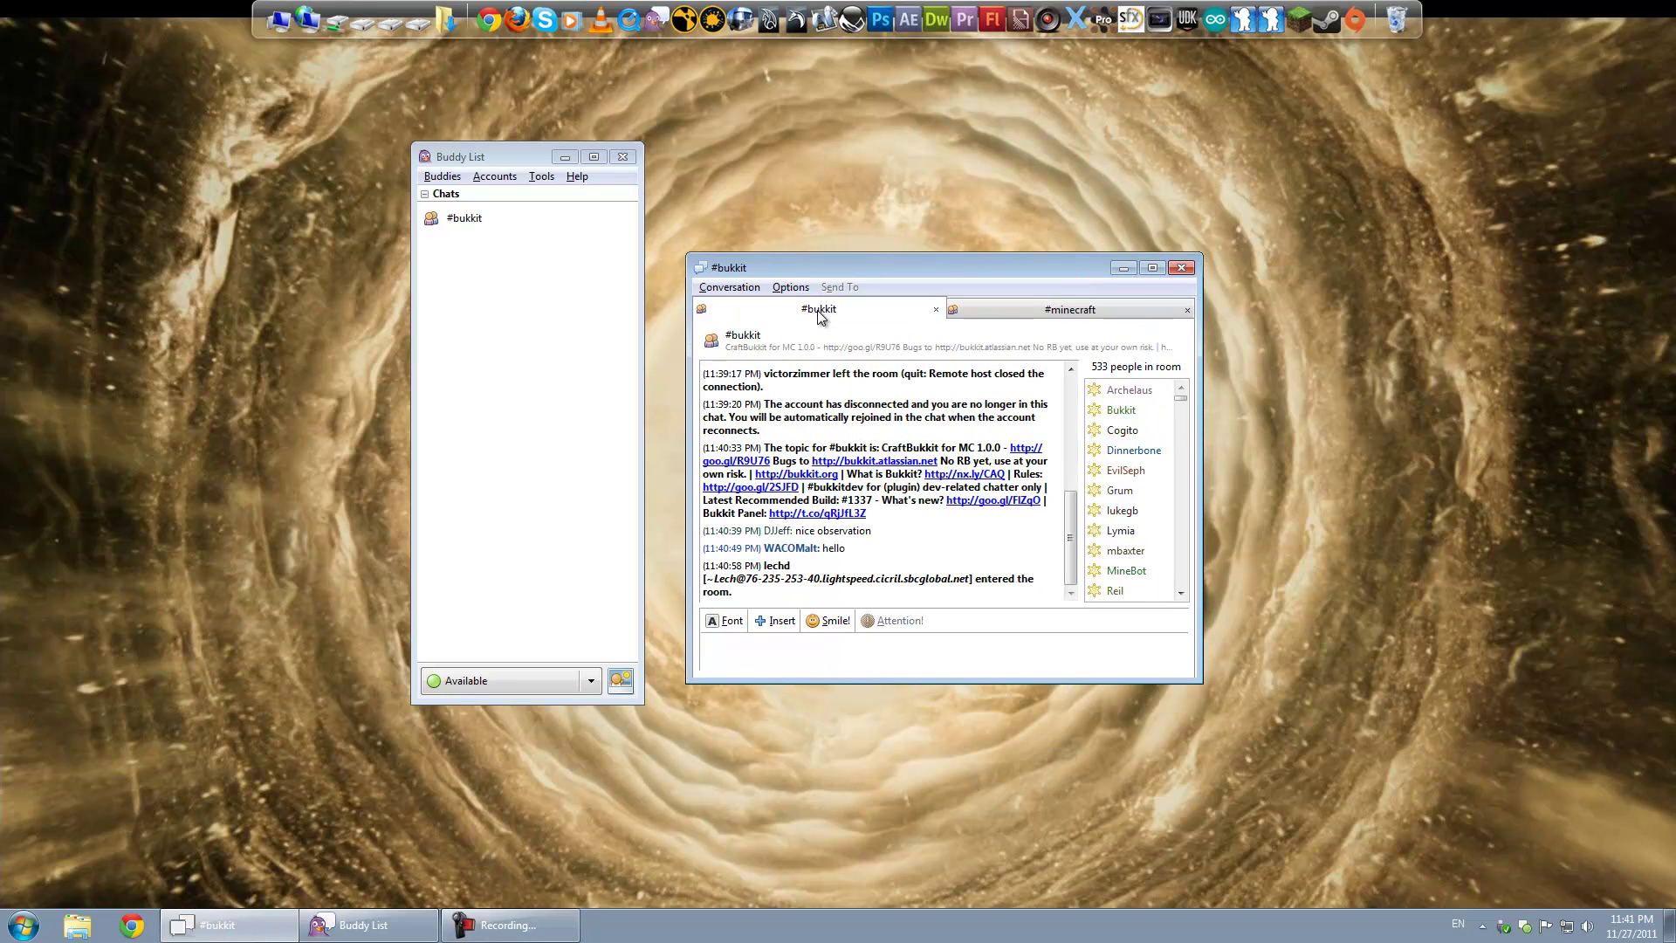
{"action": "left_click", "coordinate": [1014, 307]}
{"action": "left_click_drag", "start_coordinate": [1003, 279], "coordinate": [953, 212]}
{"action": "left_click", "coordinate": [850, 274]}
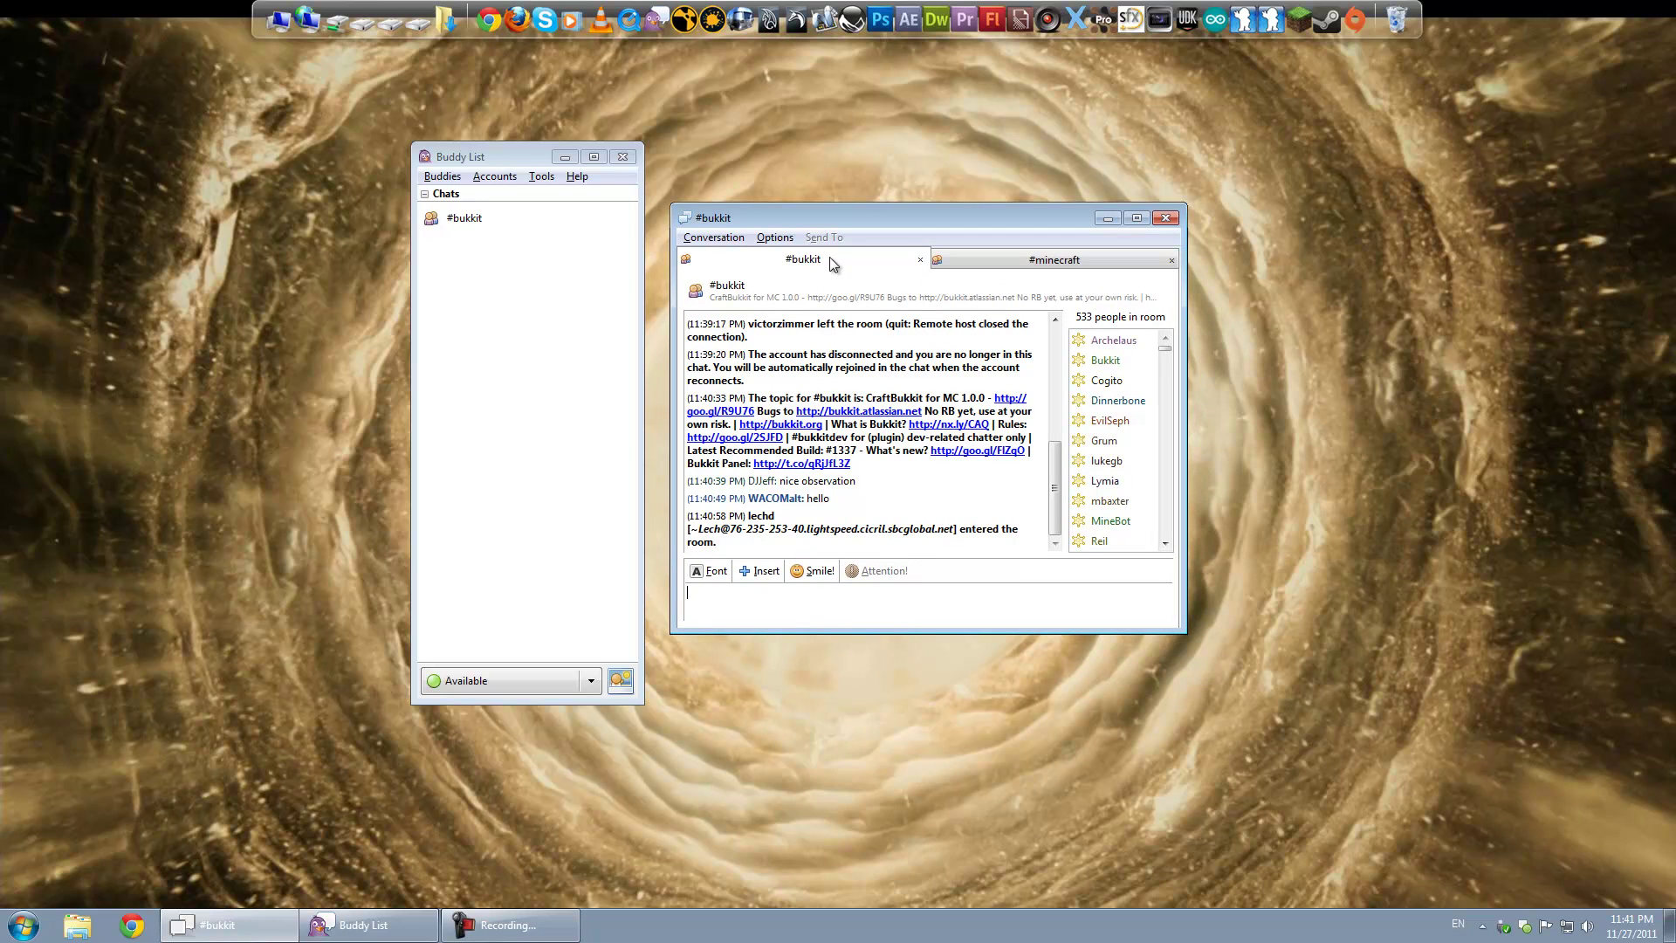
{"action": "left_click", "coordinate": [491, 178]}
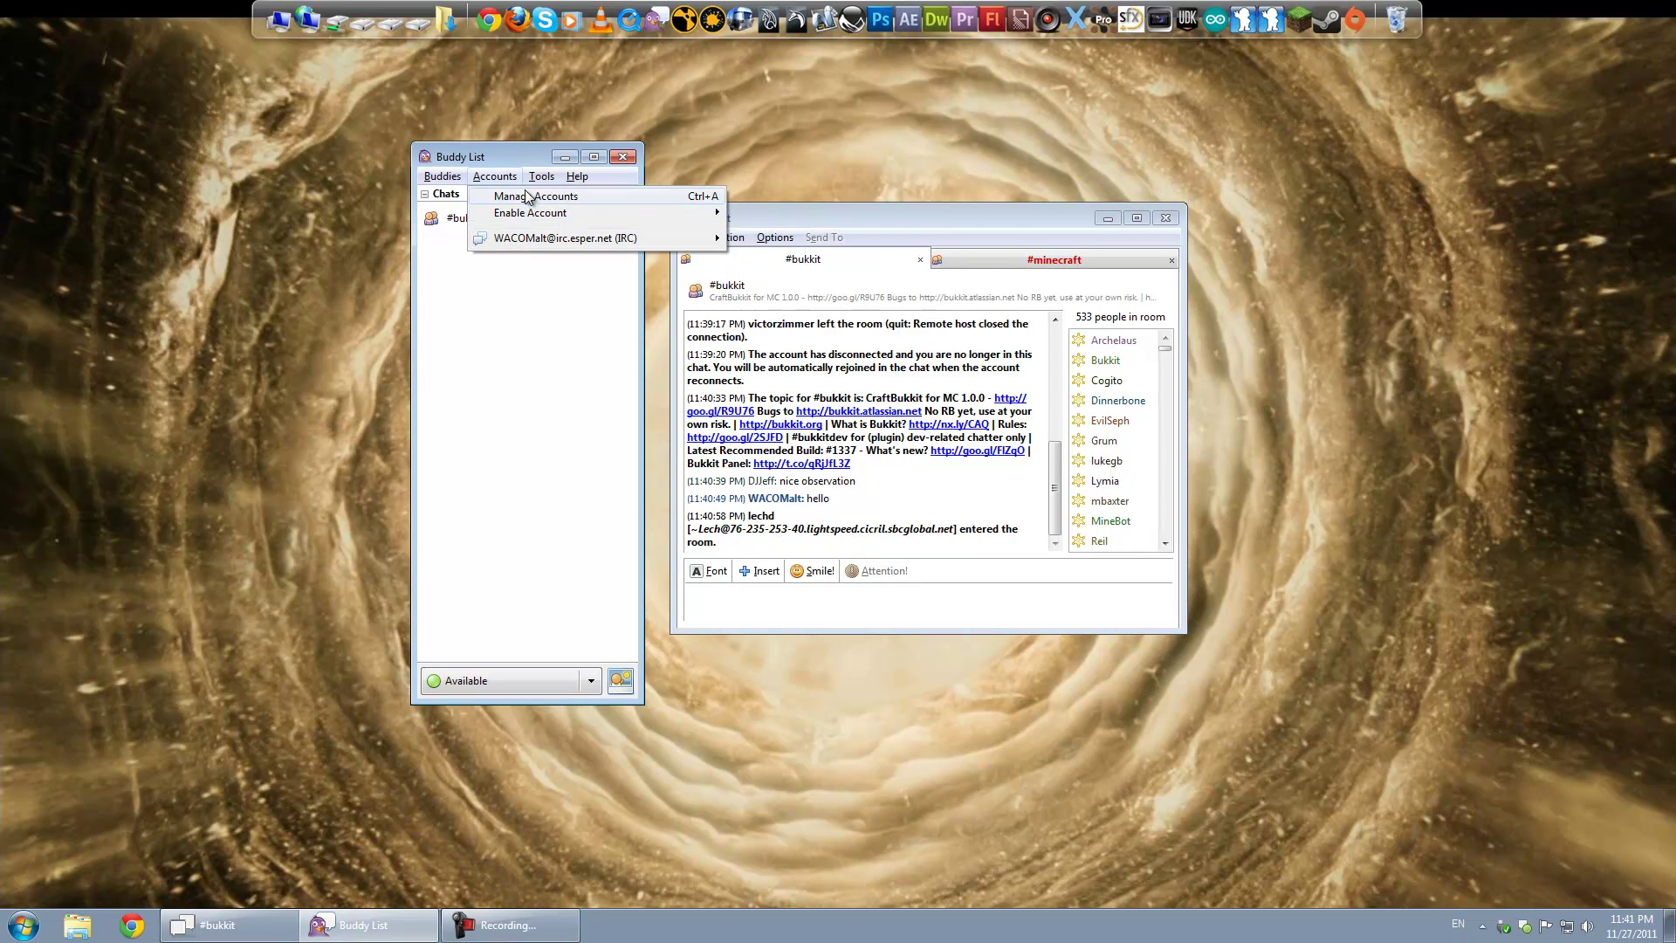
{"action": "left_click", "coordinate": [525, 196]}
{"action": "left_click", "coordinate": [372, 479]}
{"action": "left_click", "coordinate": [376, 320]}
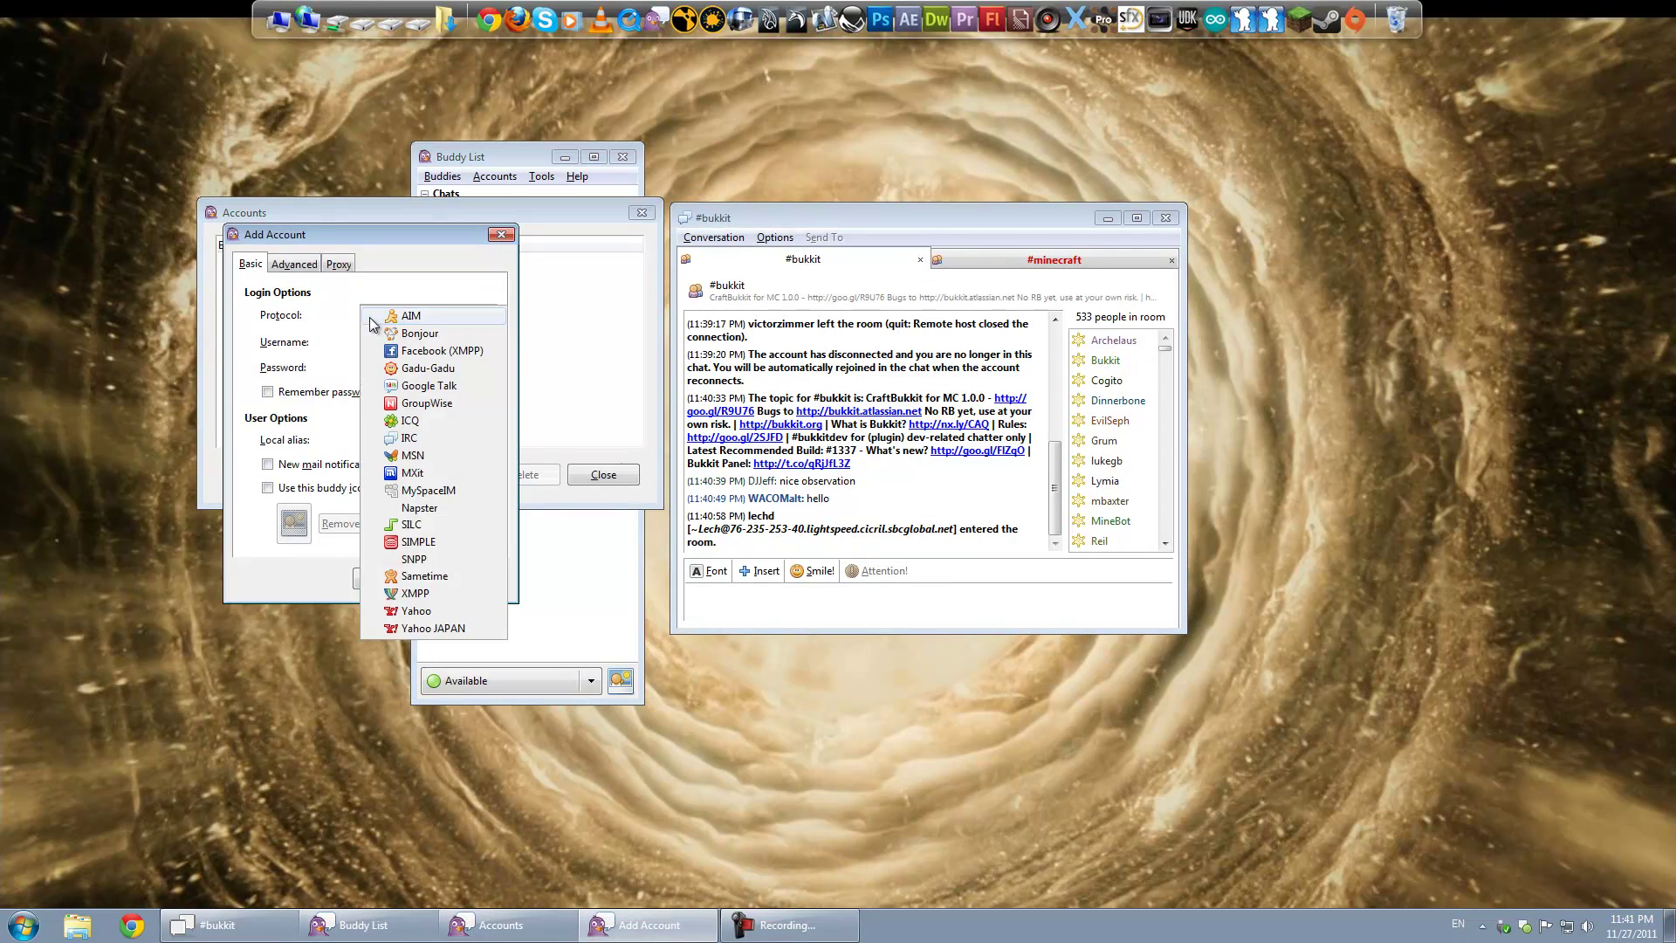
{"action": "left_click", "coordinate": [409, 437]}
{"action": "left_click", "coordinate": [369, 342]}
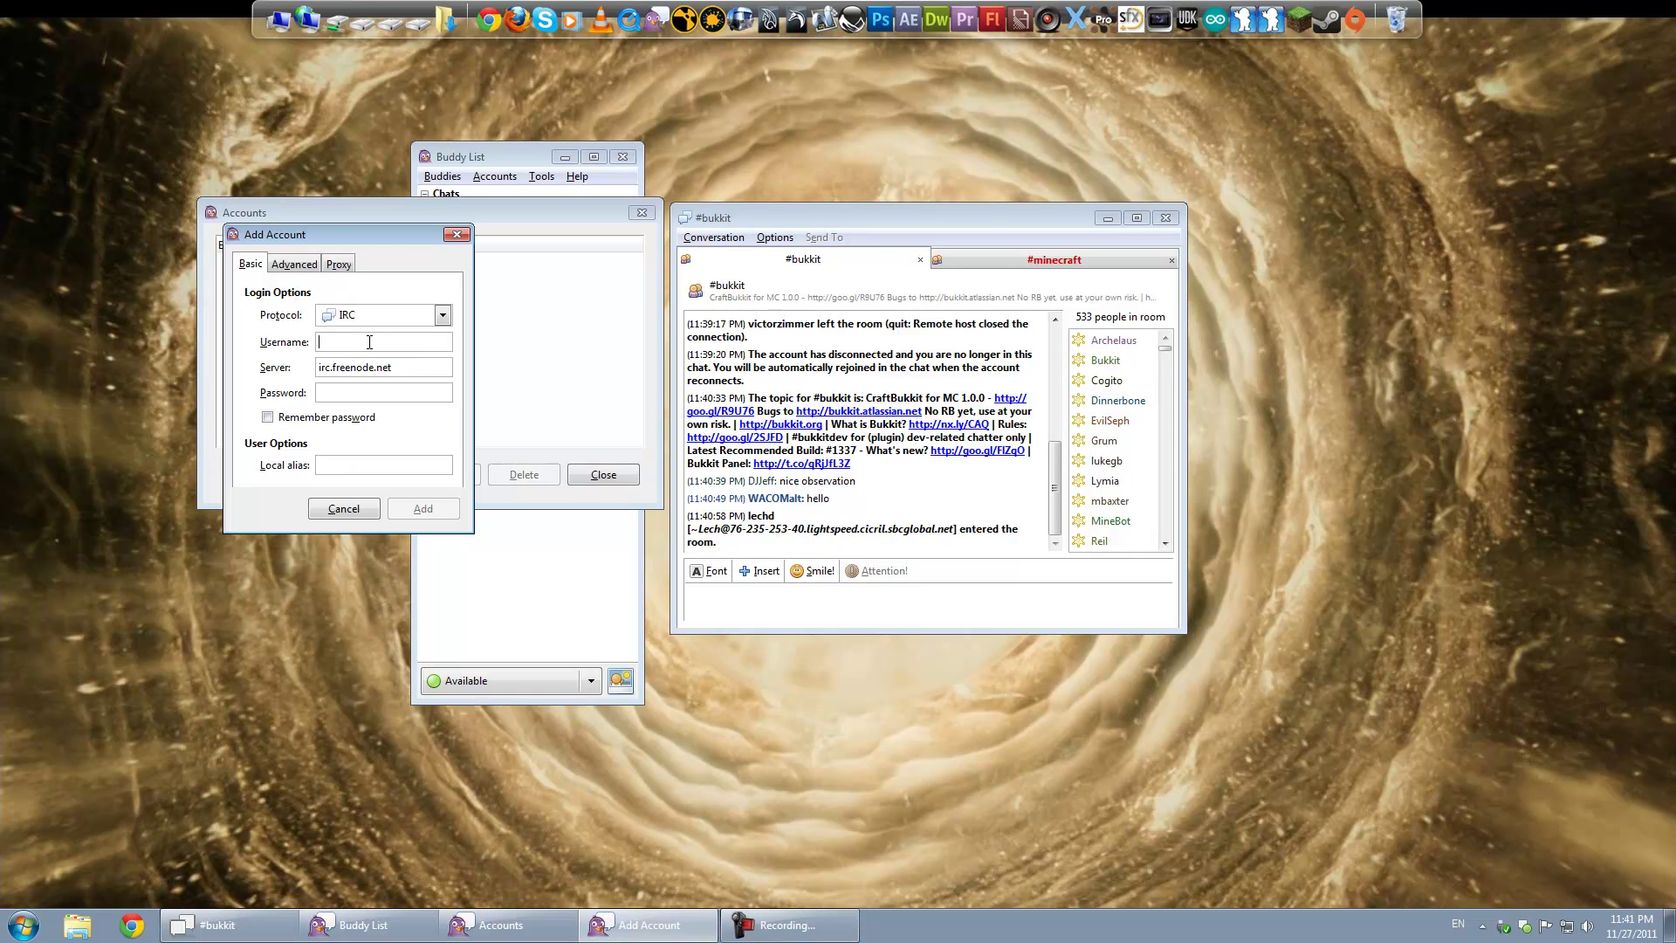
{"action": "type", "text": "WACOMalt"}
{"action": "triple_click", "coordinate": [401, 368]}
{"action": "left_click", "coordinate": [400, 368]}
{"action": "triple_click", "coordinate": [400, 368]}
{"action": "left_click", "coordinate": [392, 367]}
{"action": "left_click", "coordinate": [350, 509]}
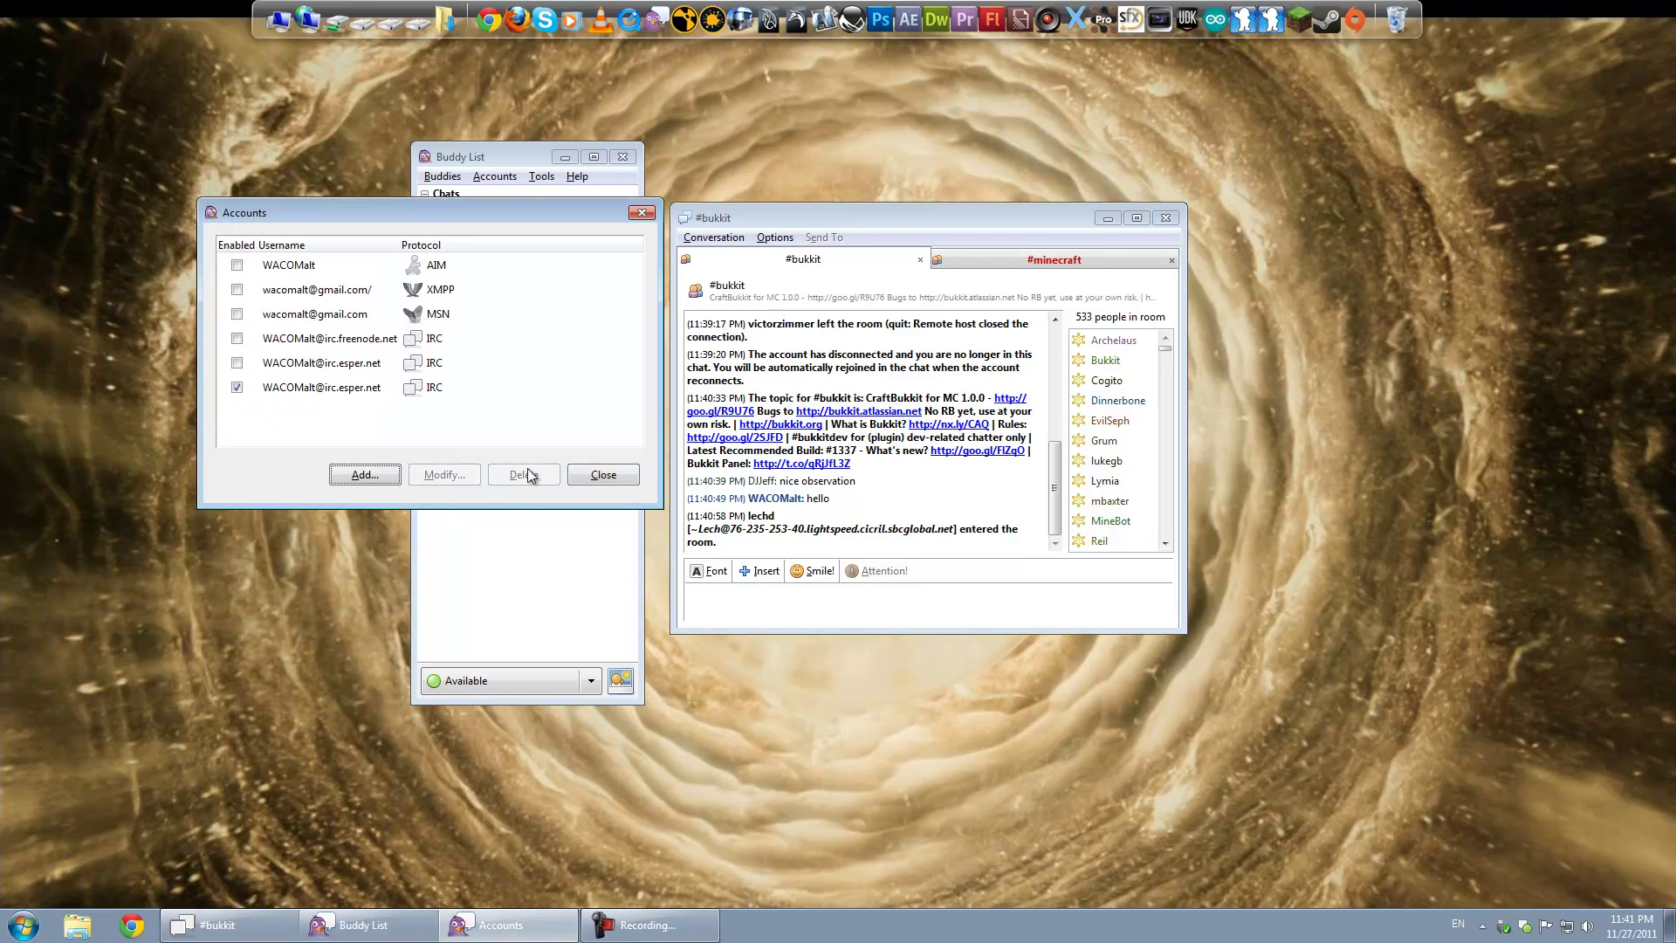
{"action": "left_click", "coordinate": [587, 477]}
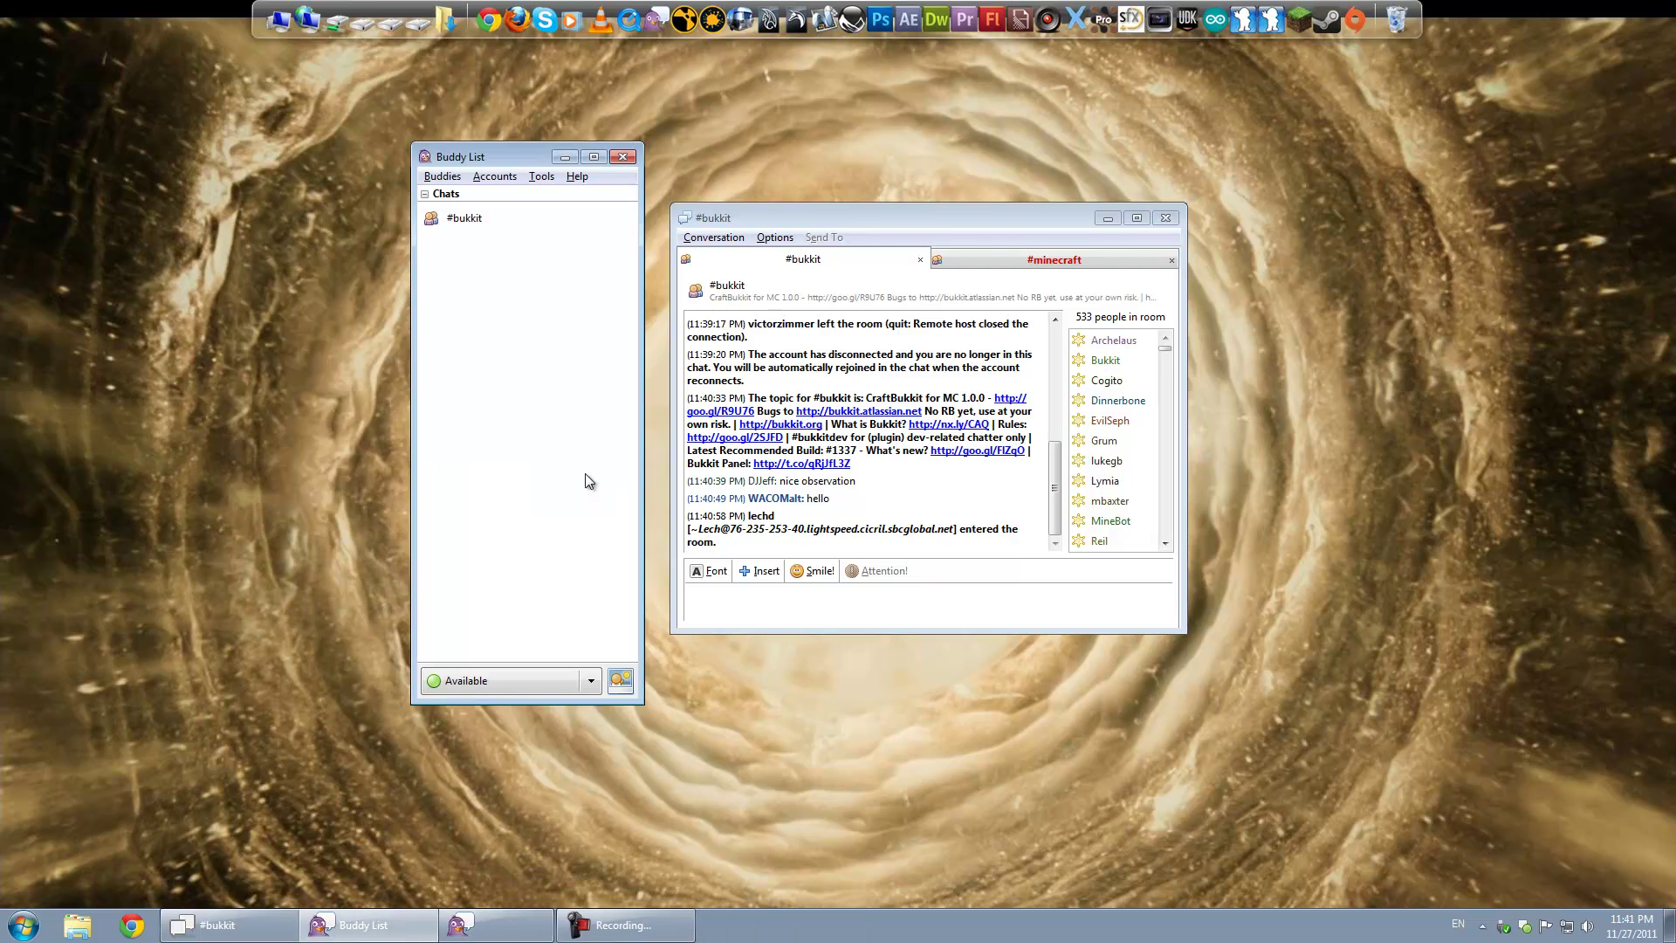
{"action": "left_click", "coordinate": [705, 591]}
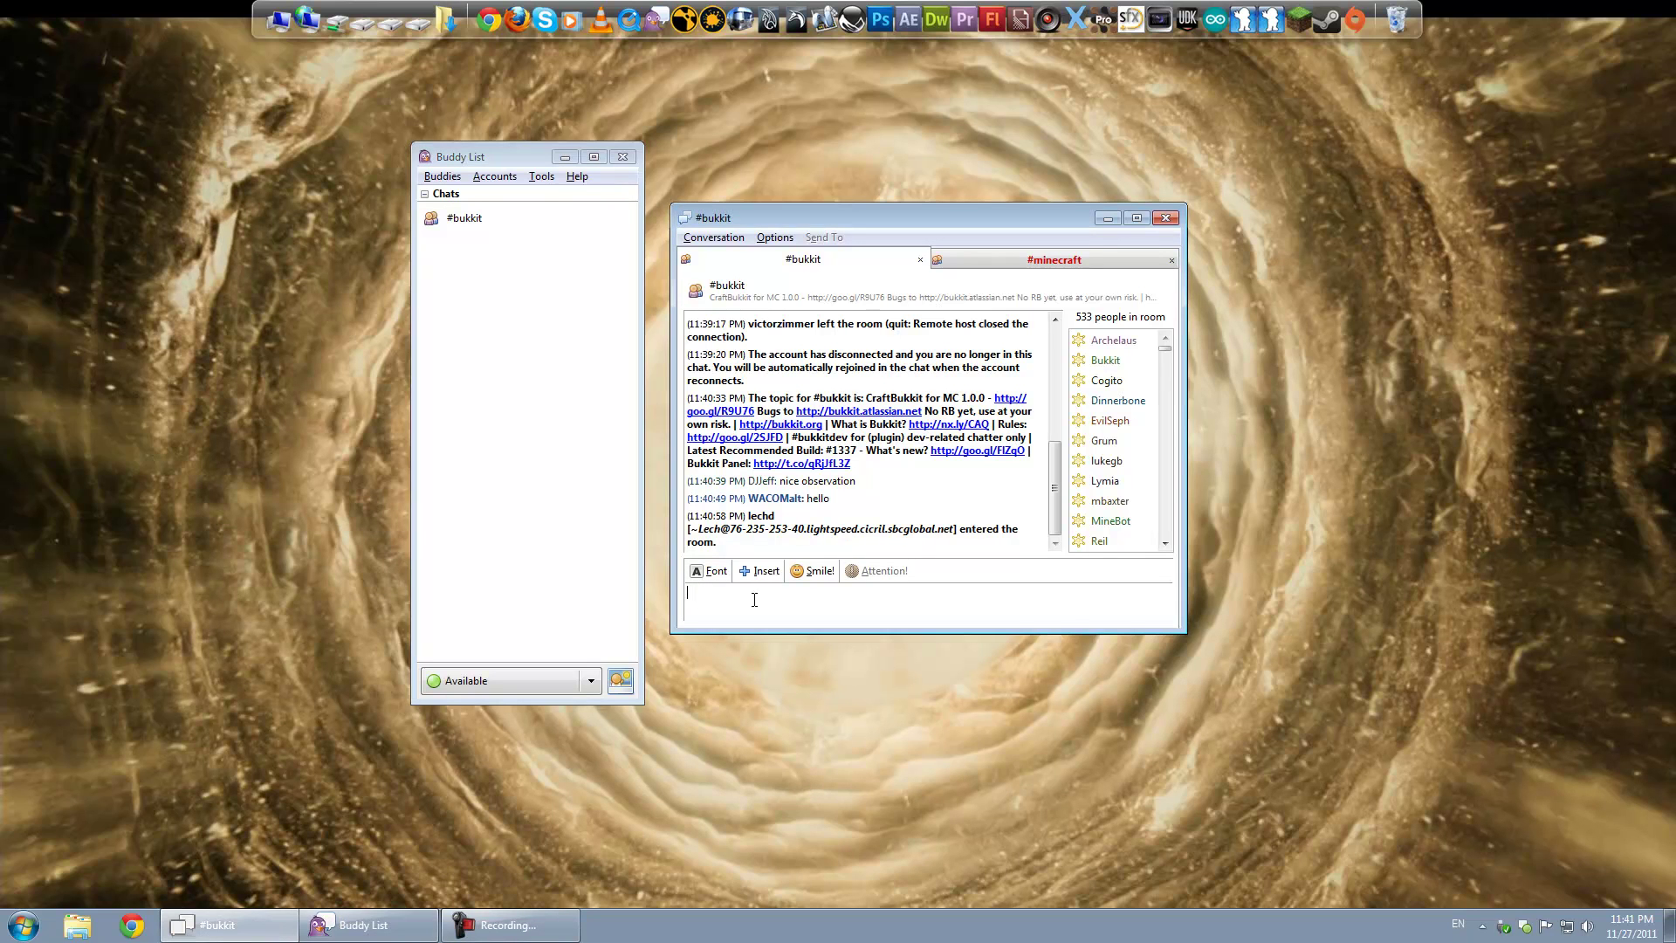
{"action": "left_click", "coordinate": [508, 924]}
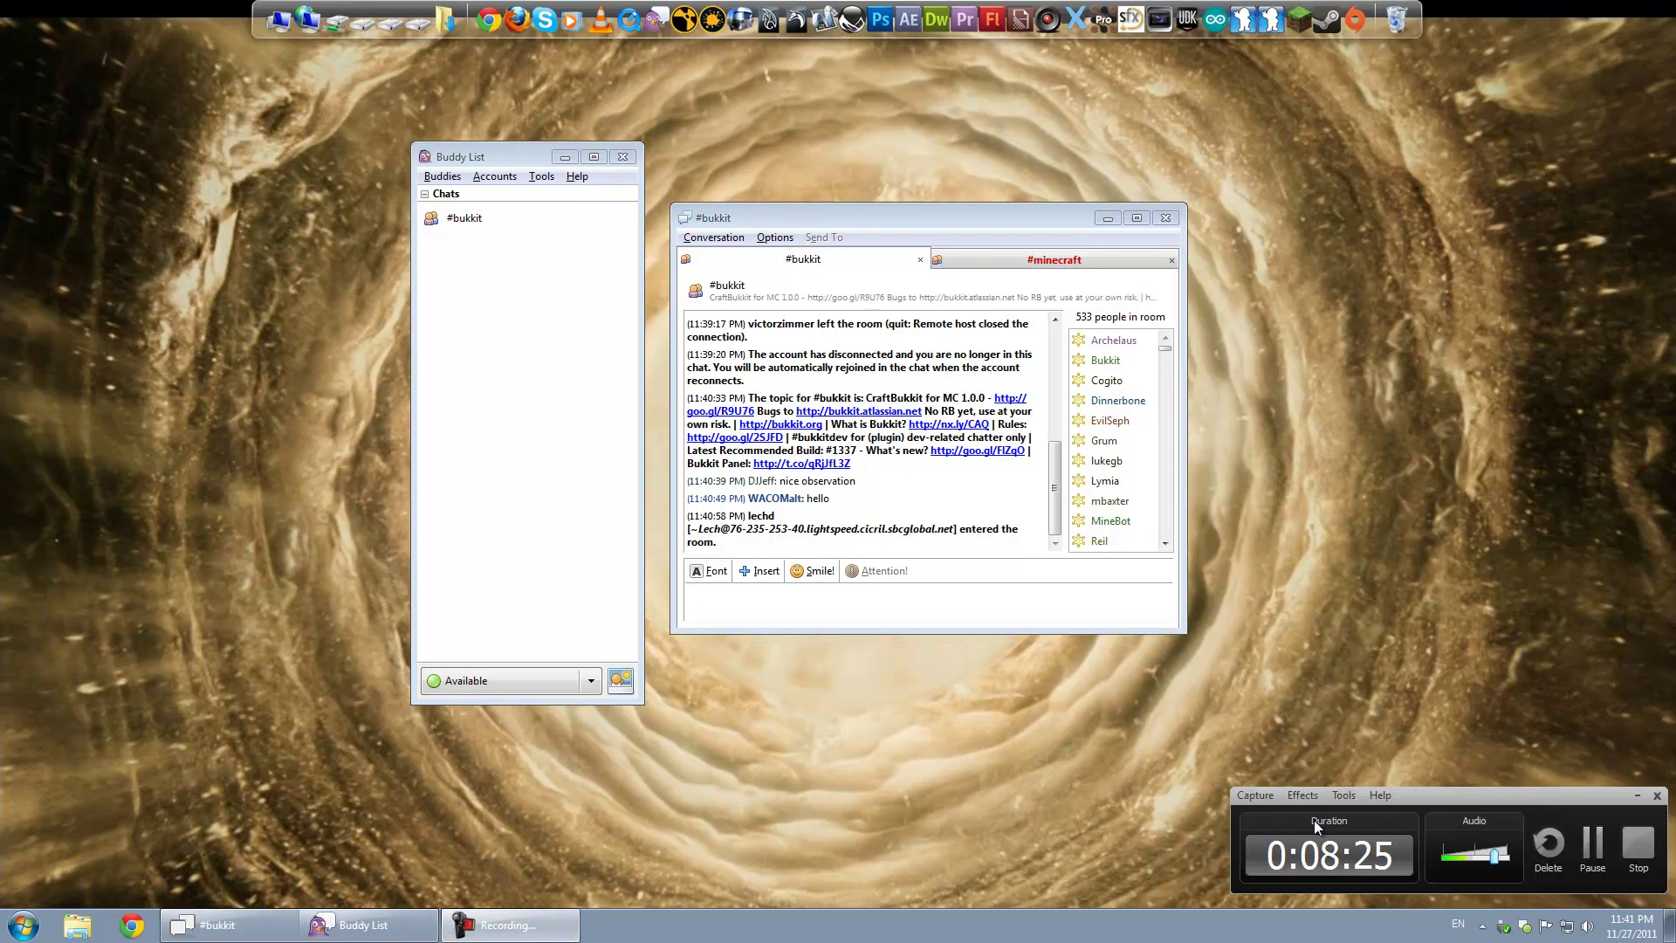